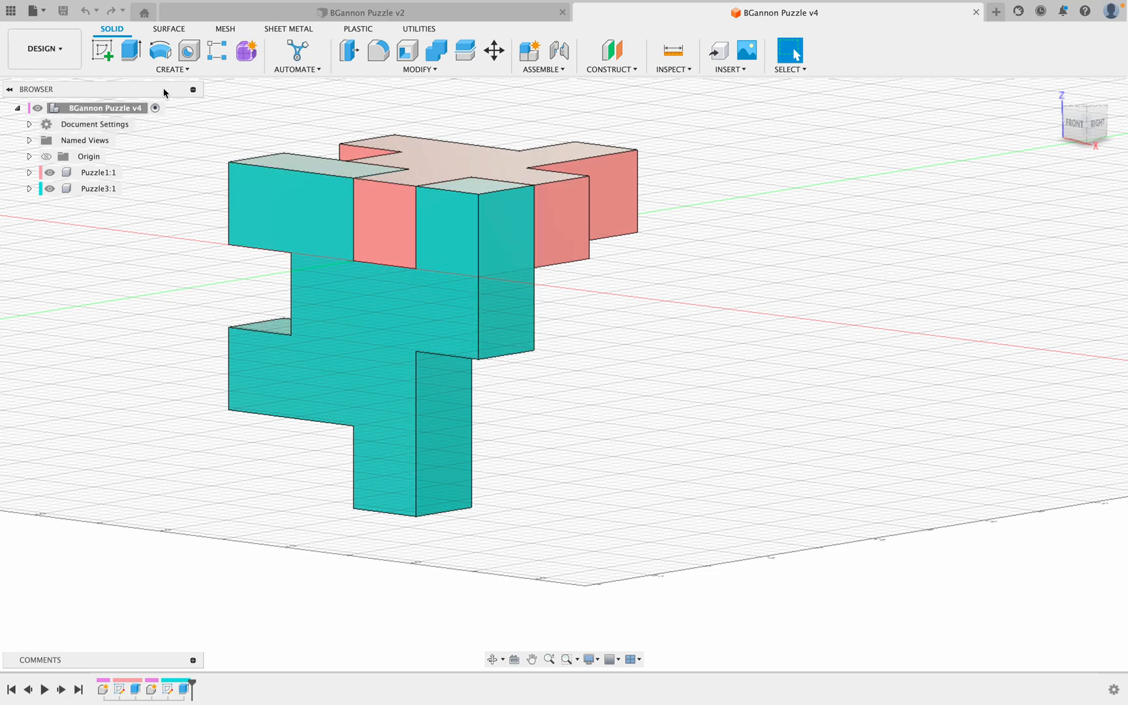
# - Create a new internal component named Puzzle4 under the top-level assembly
pyautogui.click(174, 70)
pyautogui.click(175, 87)
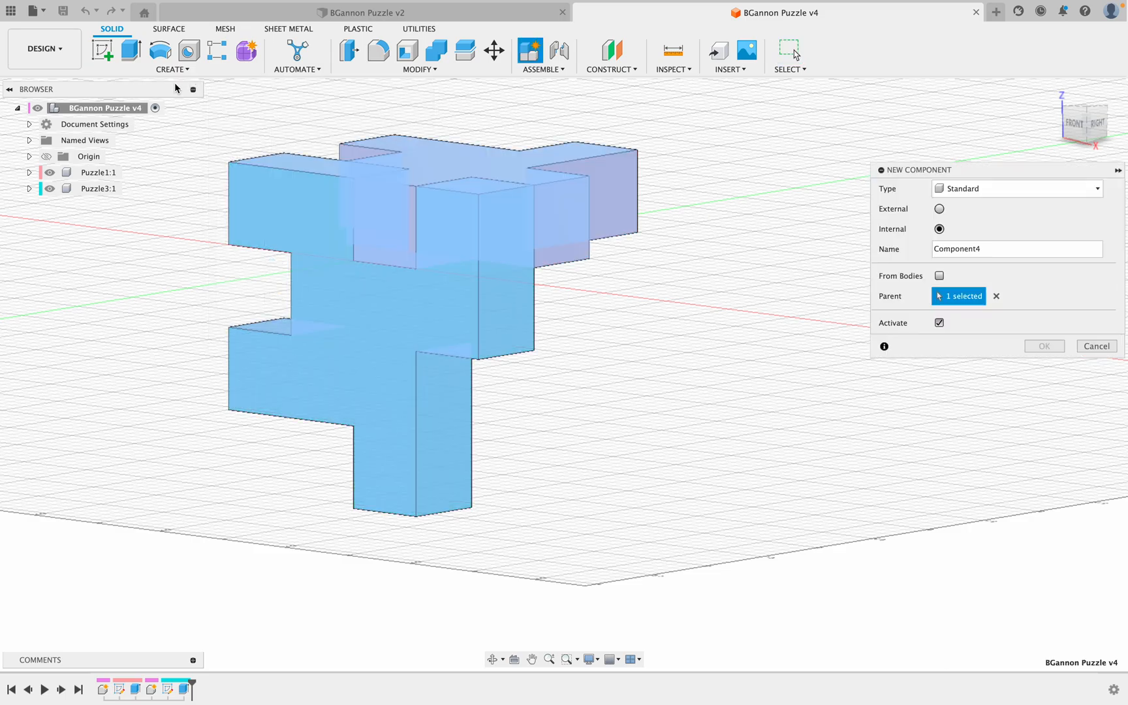
pyautogui.doubleClick(996, 247)
pyautogui.write('POuzzle4')
pyautogui.press('Return')
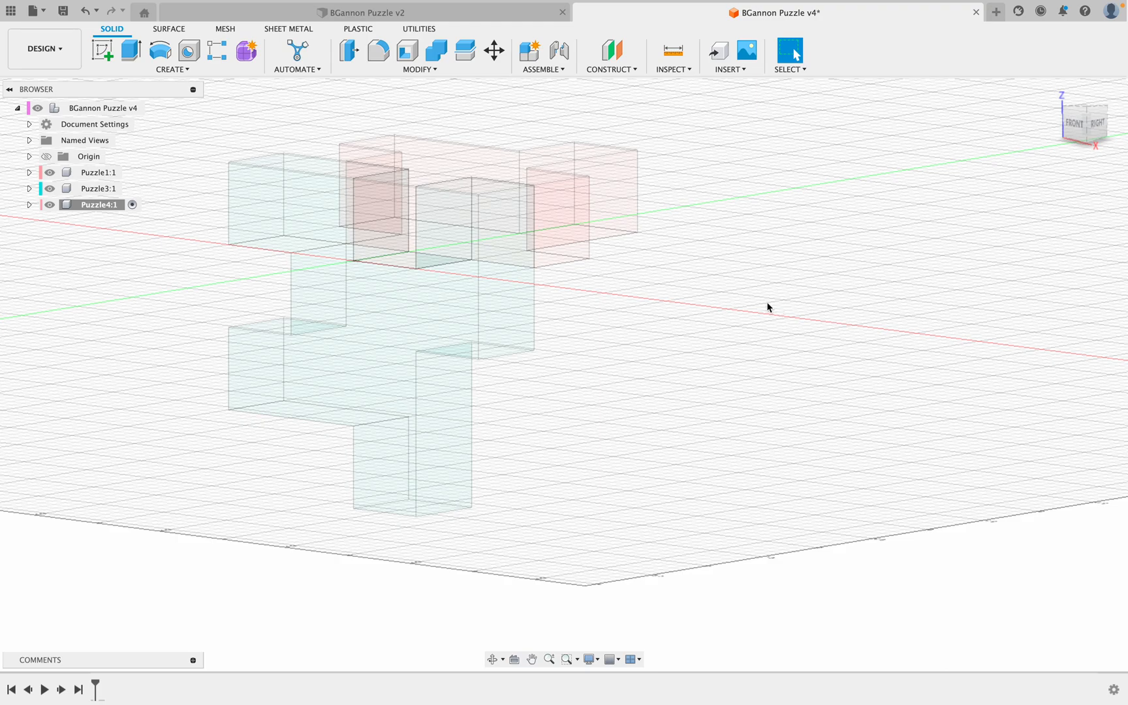
# - Start a sketch on the right-facing side of the existing puzzle pieces
pyautogui.click(101, 50)
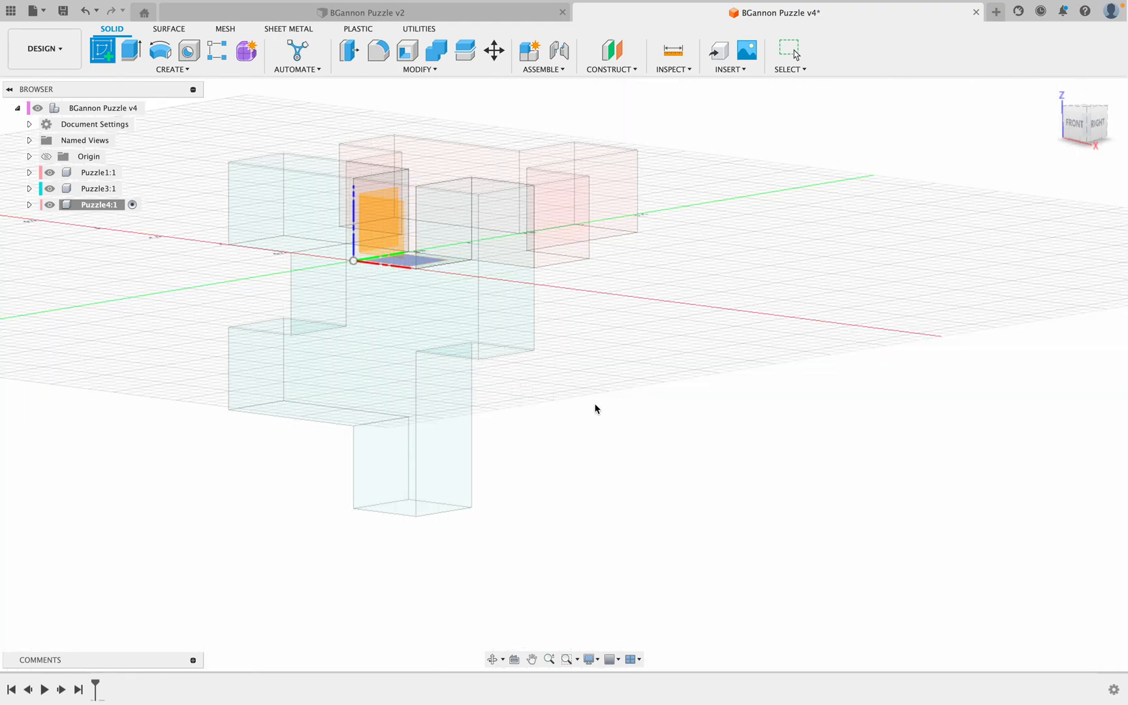
pyautogui.keyDown('shift'); pyautogui.moveTo(594, 397); pyautogui.dragTo(463, 429, button='middle'); pyautogui.keyUp('shift')
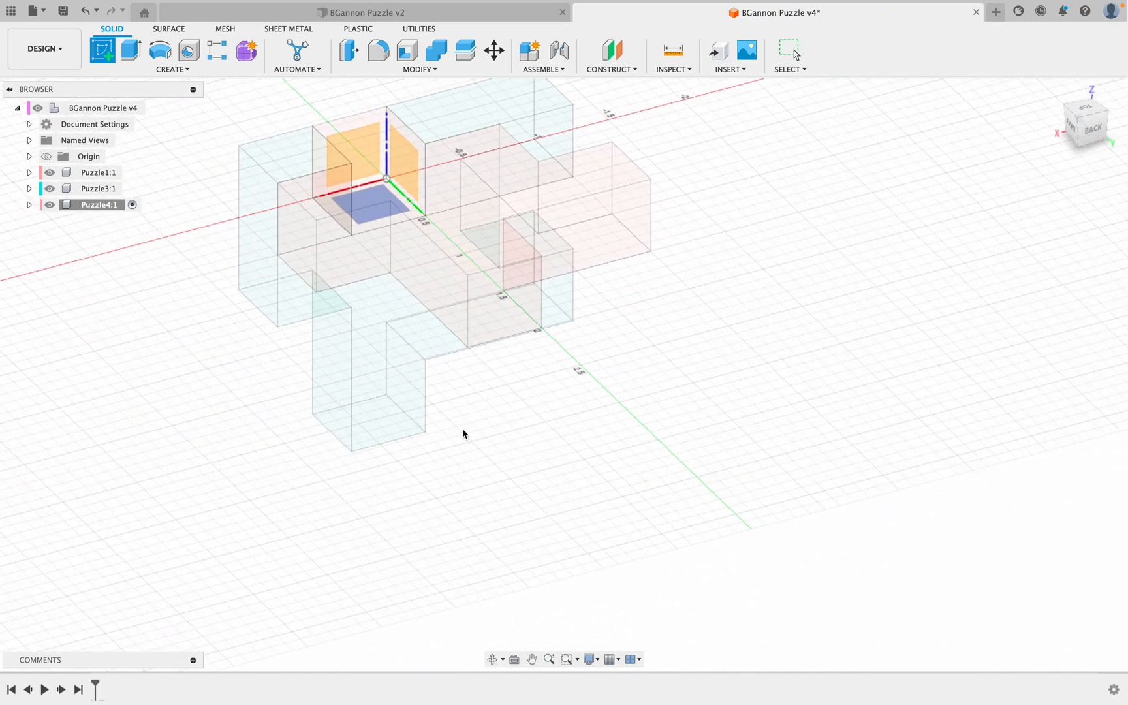
pyautogui.click(461, 340)
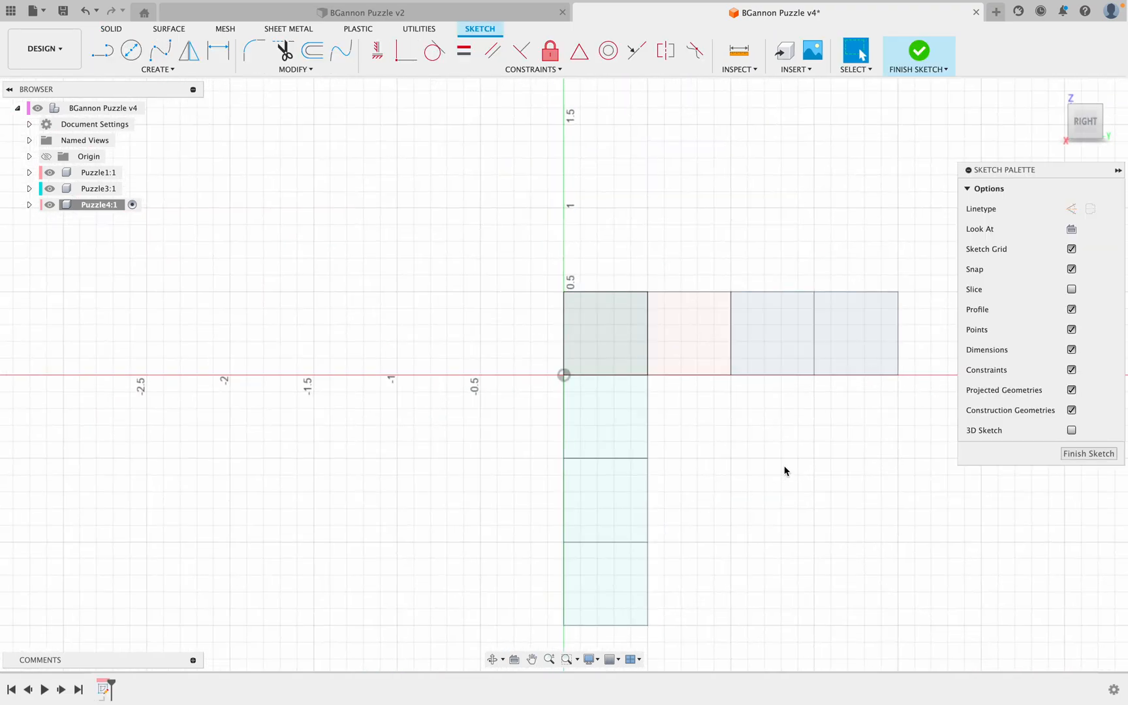
pyautogui.moveTo(754, 457)
pyautogui.mouseDown(button='middle')
pyautogui.moveTo(640, 413)
pyautogui.moveTo(611, 415)
pyautogui.mouseUp(button='middle')
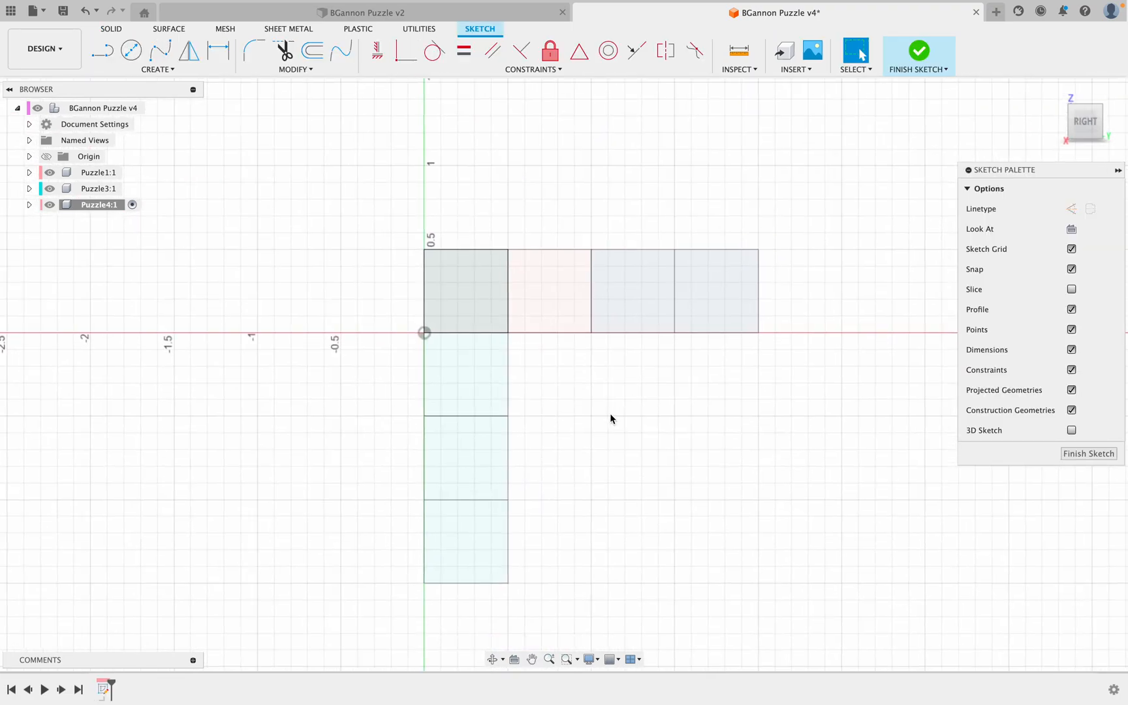
# - Project the four side faces of the Puzzle1 and Puzzle3 pieces into the sketch
pyautogui.press('p')
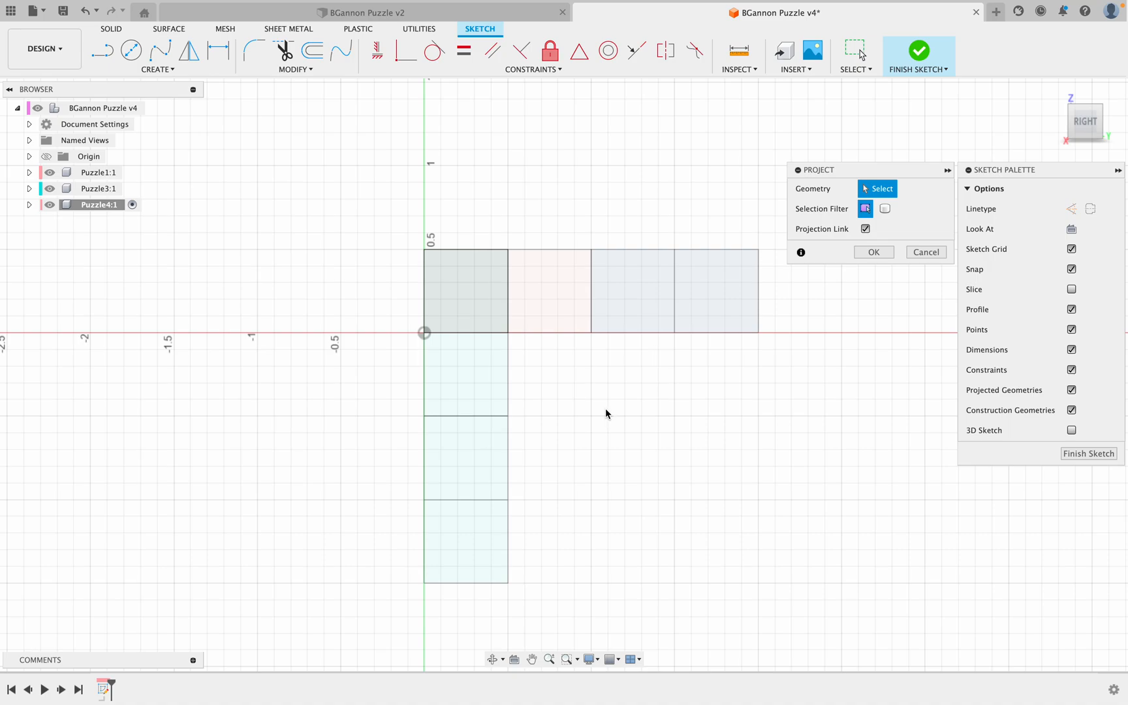
pyautogui.click(484, 304)
pyautogui.click(556, 308)
pyautogui.click(635, 308)
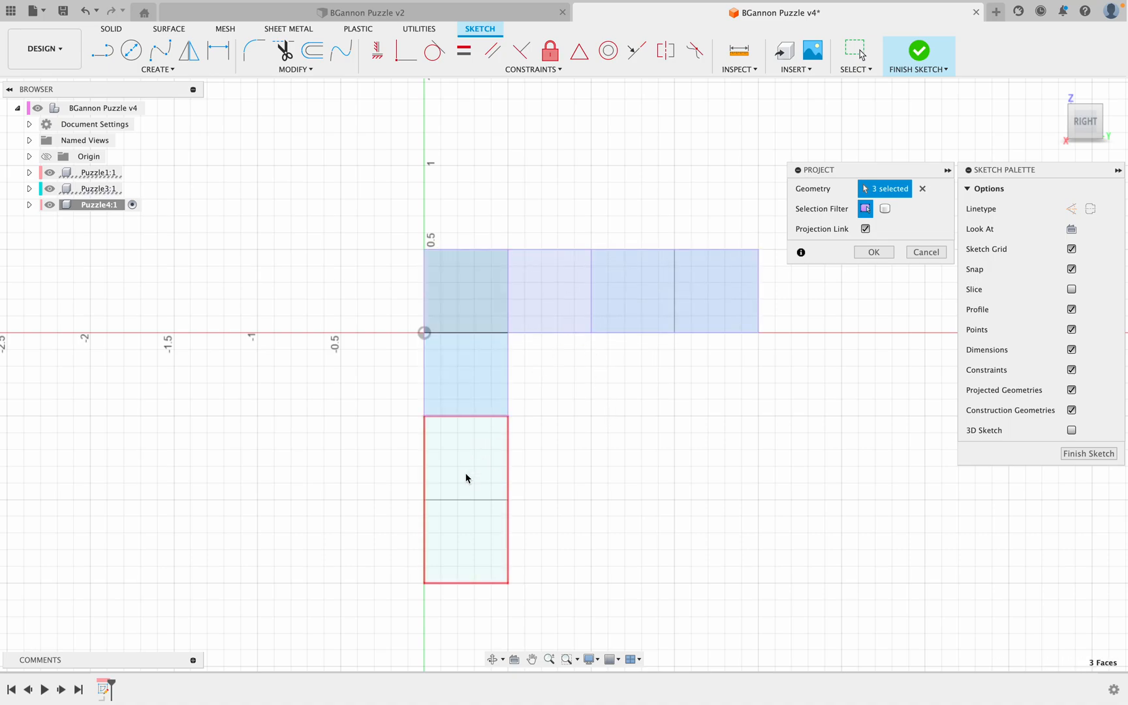
pyautogui.click(466, 476)
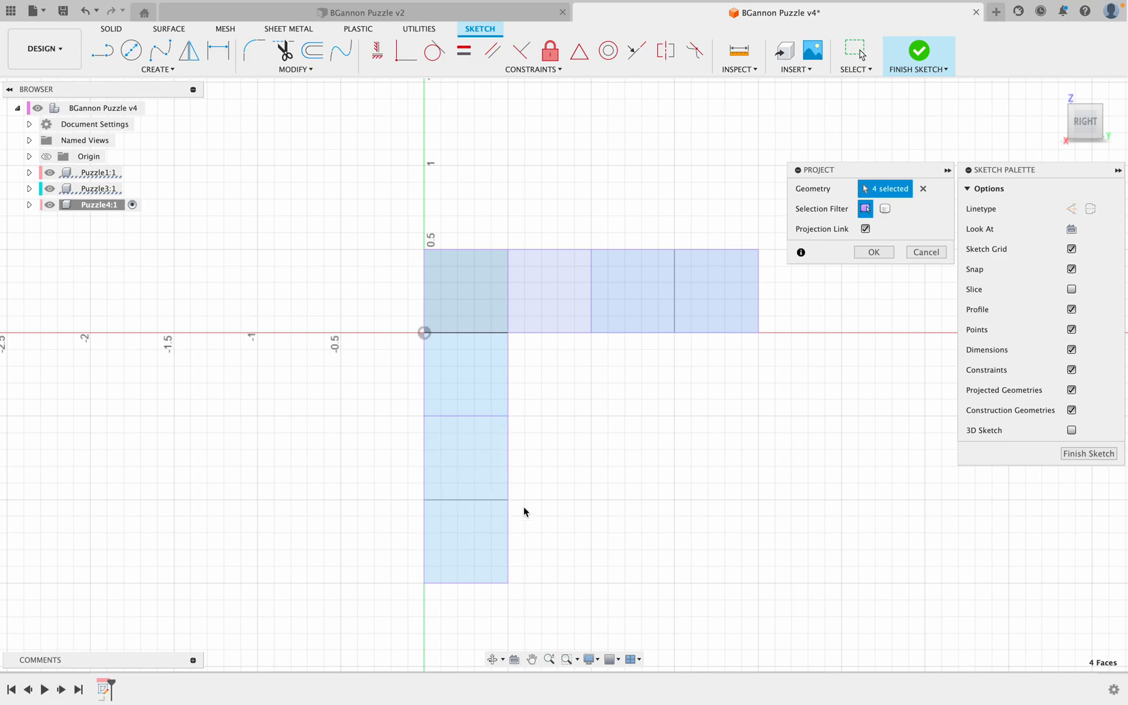
pyautogui.click(874, 253)
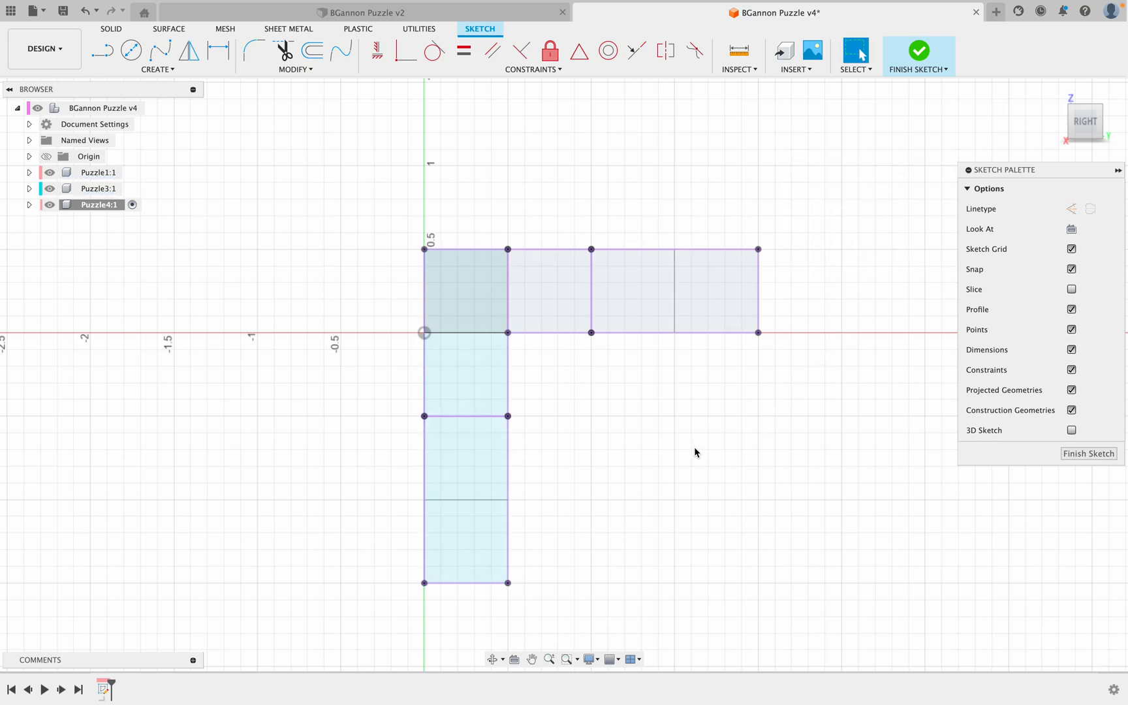
# - Draw the profile's stepped inner edge in 0.5 in segments along the projected squares, from the upper row down to the lower column's outer edge
pyautogui.moveTo(696, 449)
pyautogui.keyDown('shift'); pyautogui.mouseDown(button='middle')
pyautogui.moveTo(664, 474)
pyautogui.moveTo(669, 459)
pyautogui.moveTo(690, 456)
pyautogui.mouseUp(button='middle'); pyautogui.keyUp('shift')
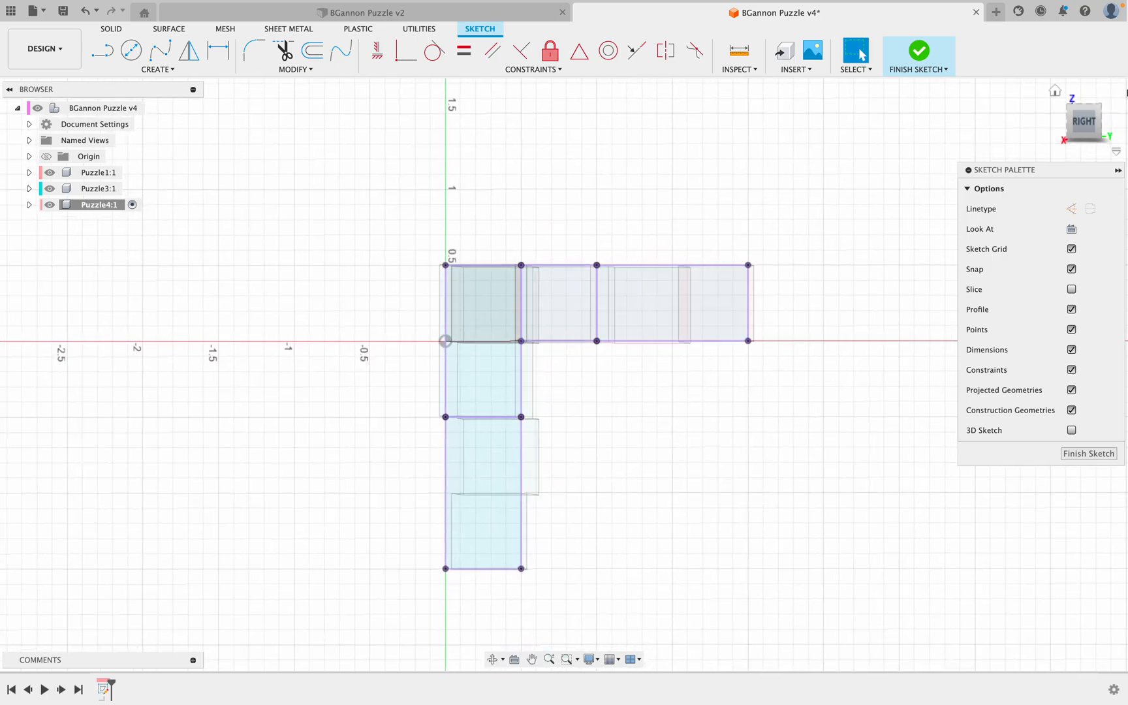
pyautogui.click(1087, 122)
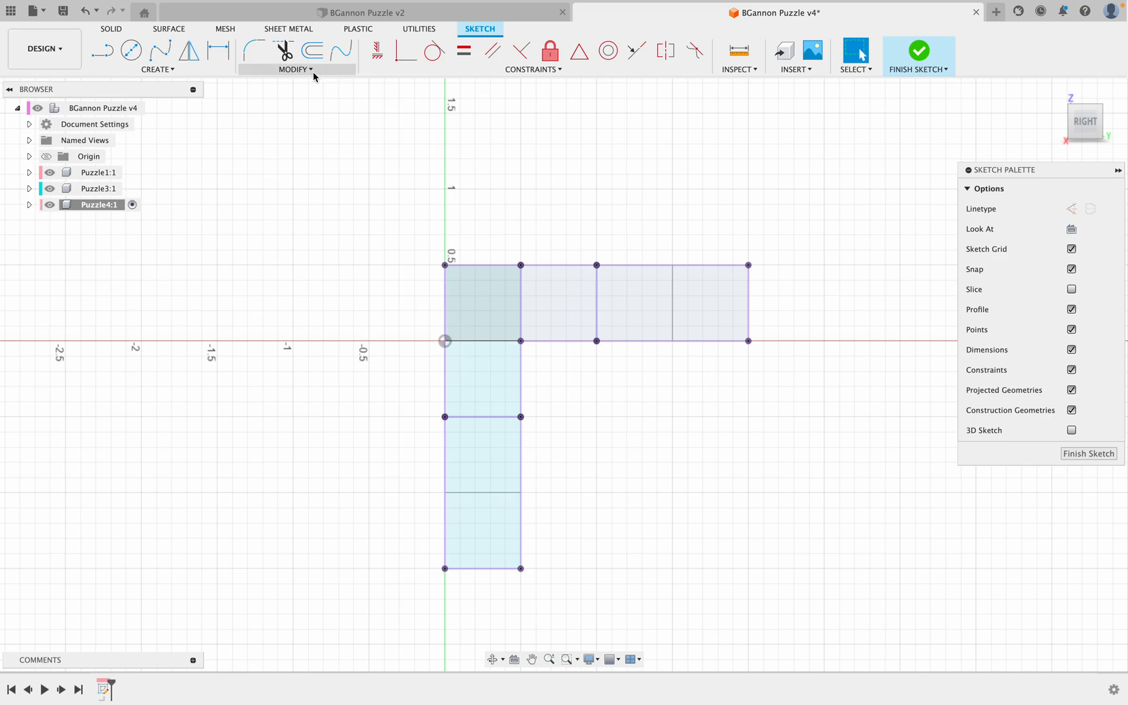
pyautogui.click(103, 50)
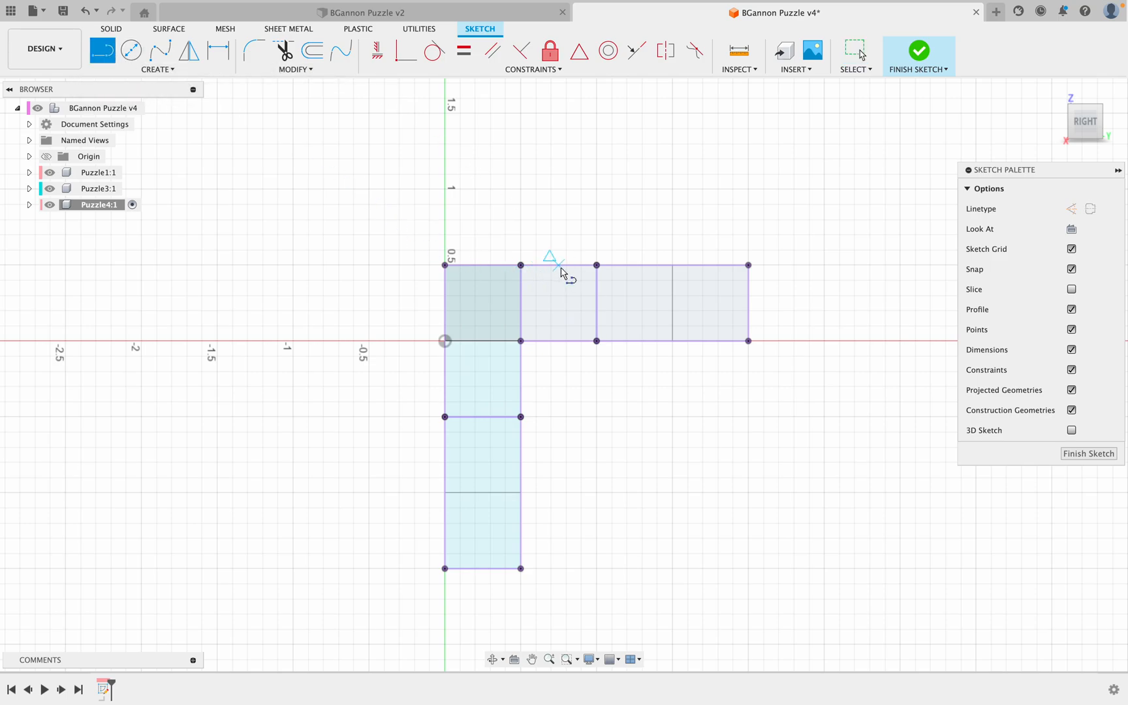
pyautogui.click(596, 266)
pyautogui.click(597, 340)
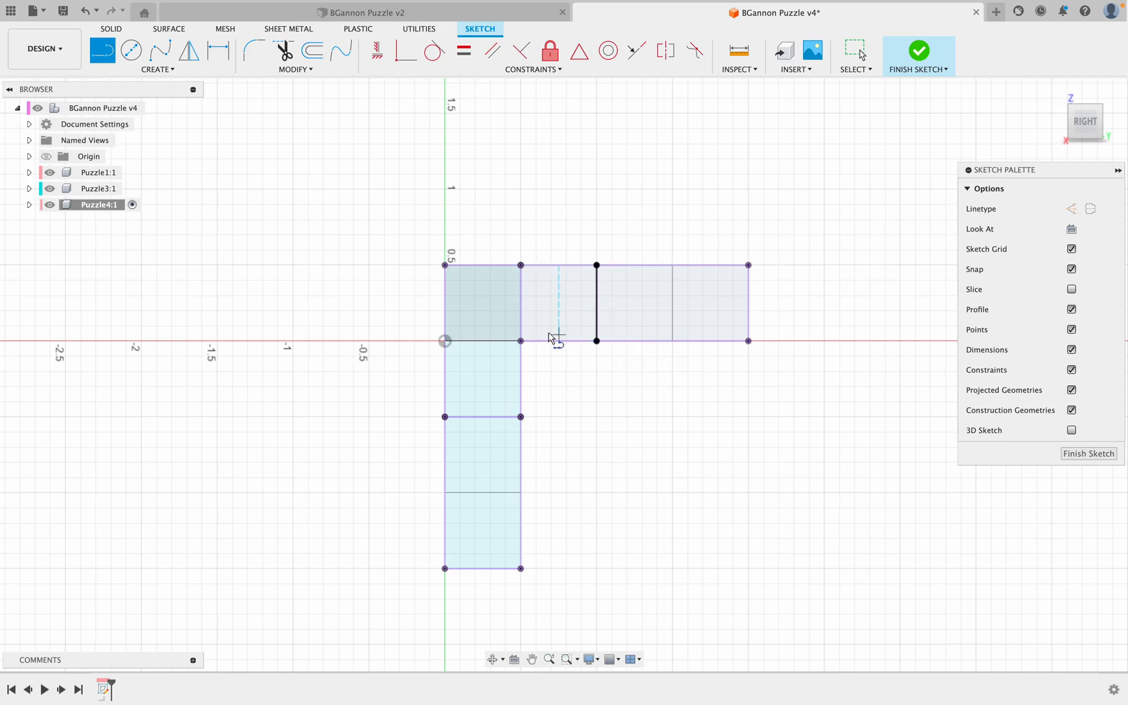
pyautogui.click(521, 340)
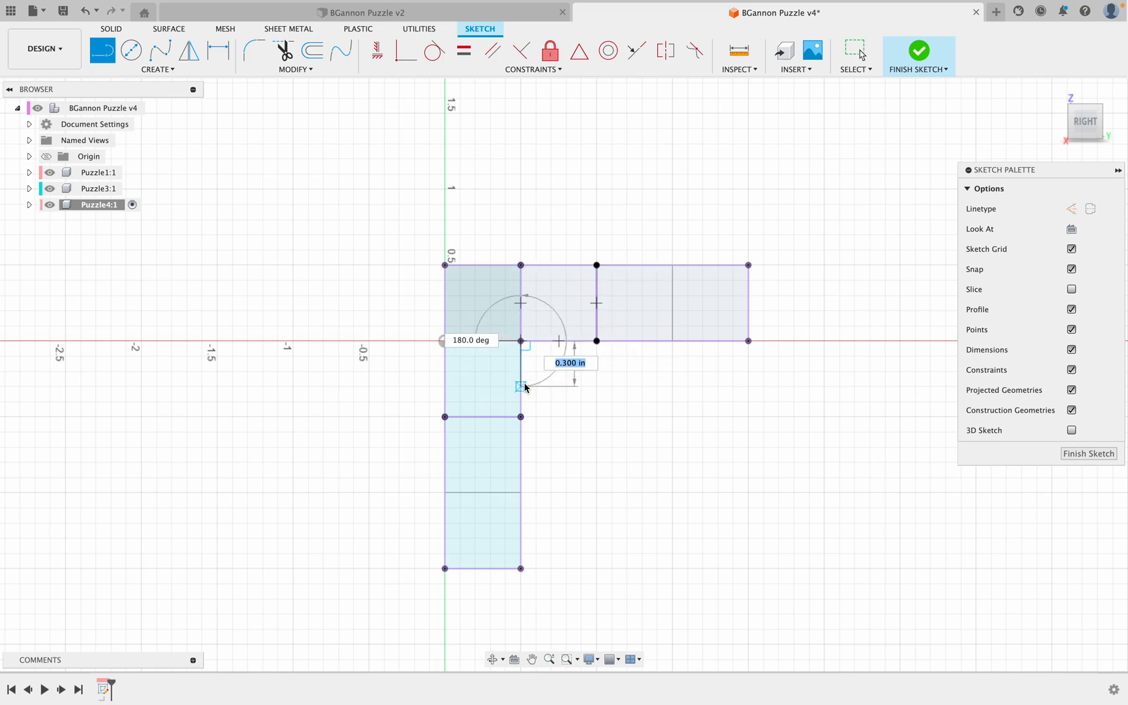
pyautogui.click(520, 417)
pyautogui.click(445, 417)
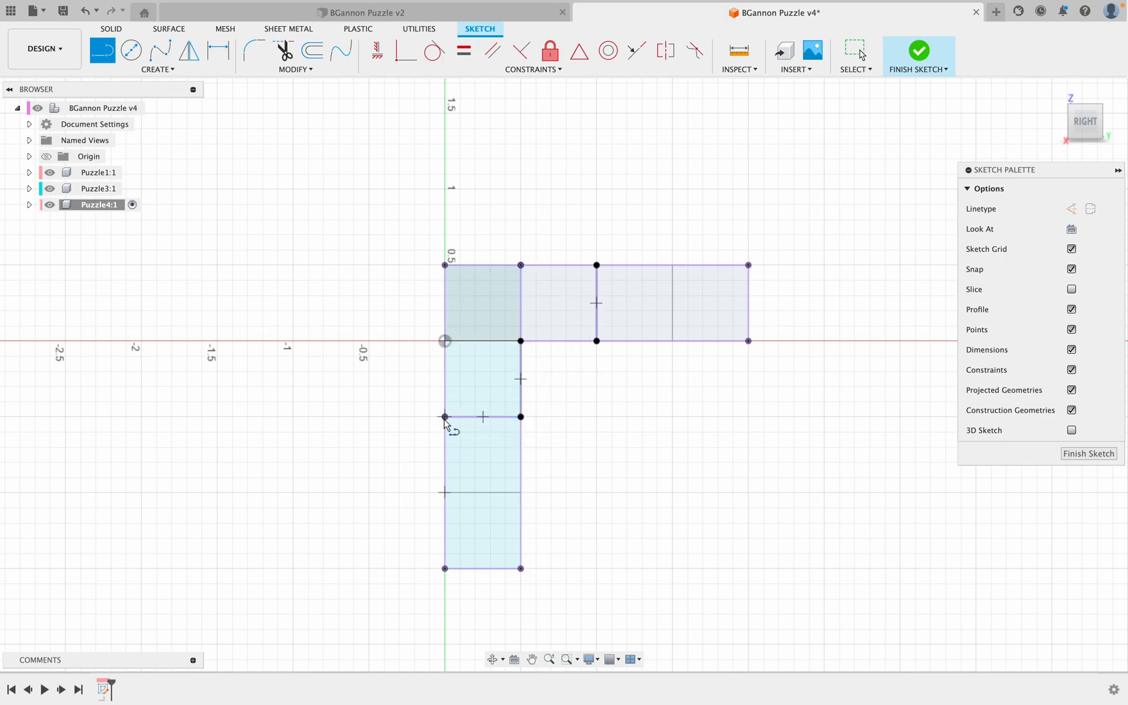
pyautogui.click(444, 492)
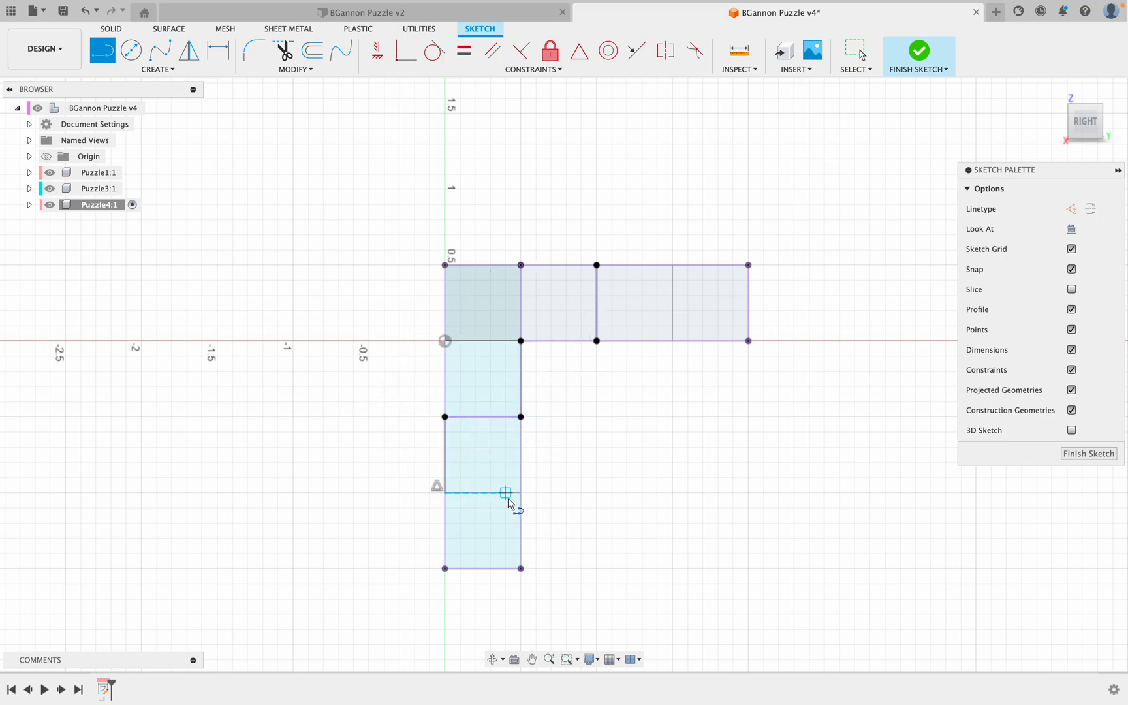
# - Draw the profile's outer edge from the lower notch around the 1 in wide lower block and up to the projected upper row, and finish the sketch
pyautogui.moveTo(596, 492); pyautogui.dragTo(602, 566)
pyautogui.click(597, 569)
pyautogui.click(749, 568)
pyautogui.click(749, 416)
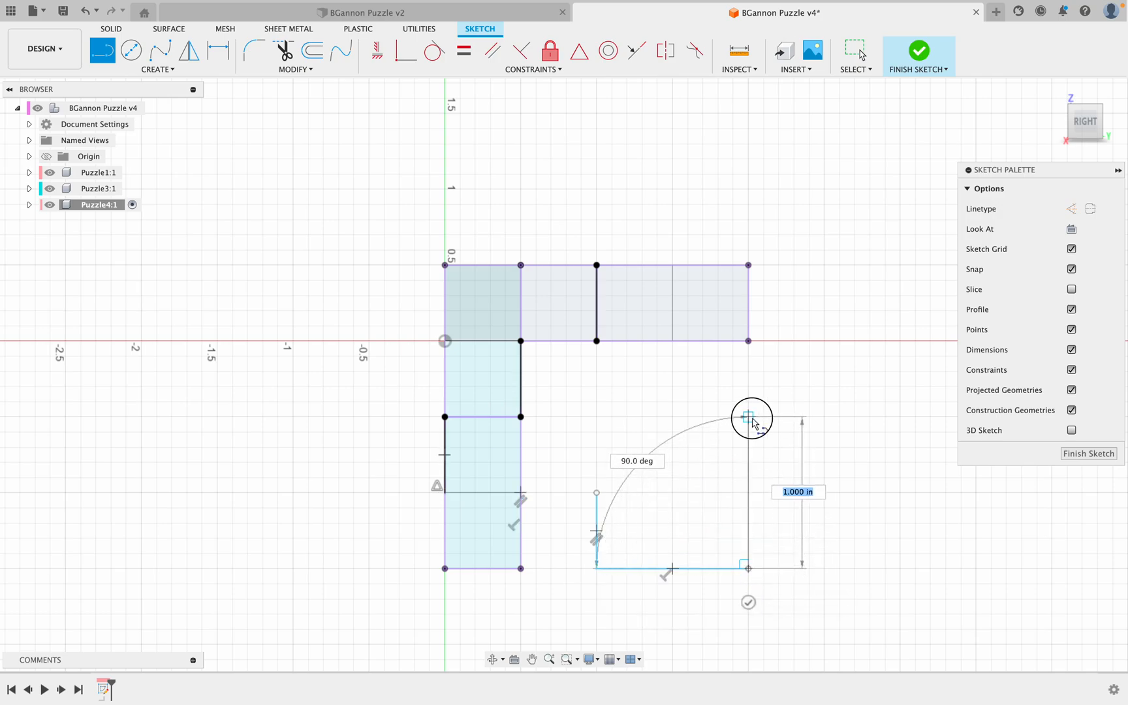
pyautogui.click(672, 416)
pyautogui.click(673, 265)
pyautogui.click(597, 265)
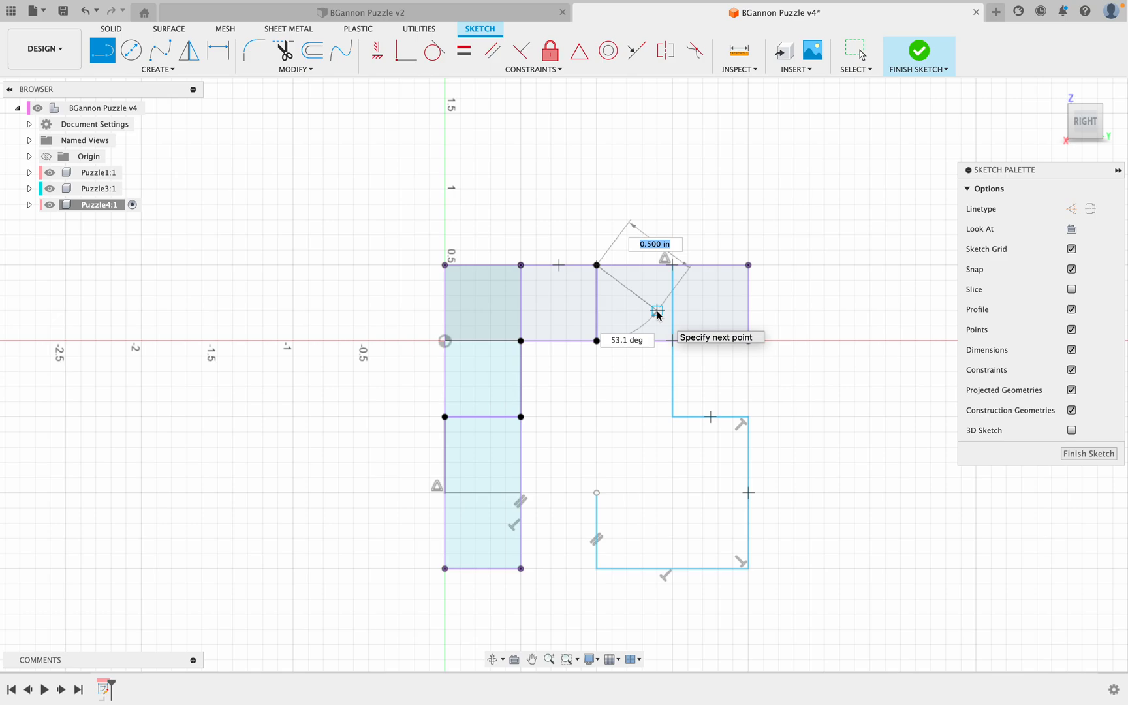
pyautogui.press('Escape')
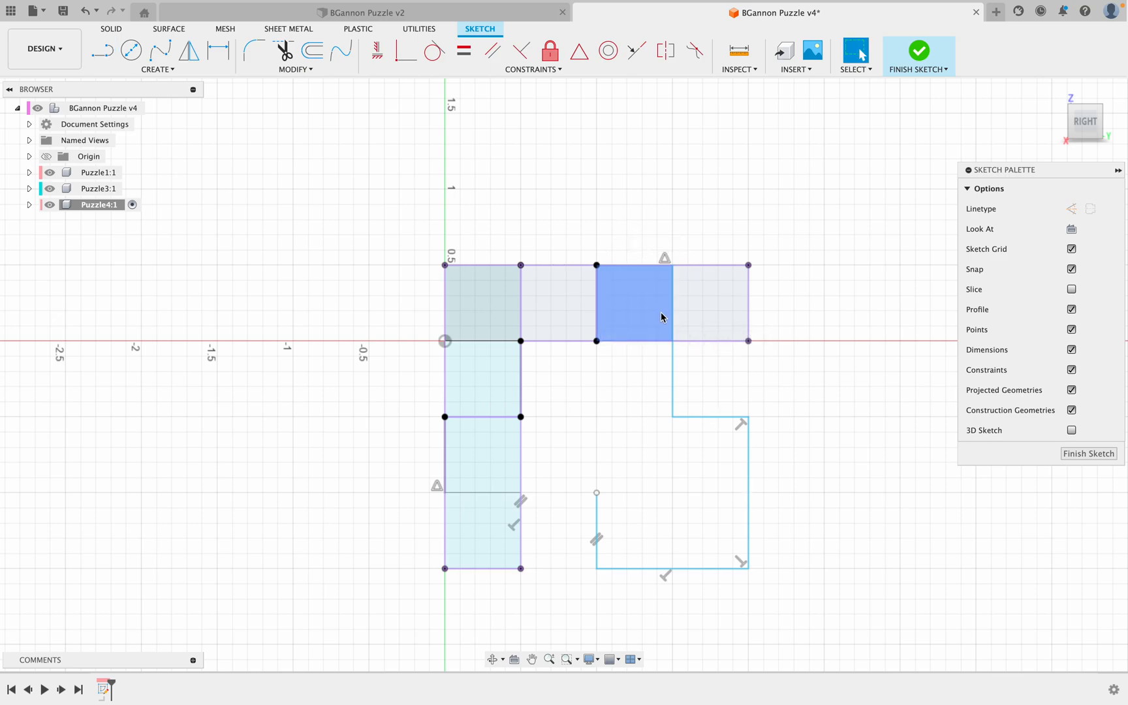
pyautogui.click(912, 58)
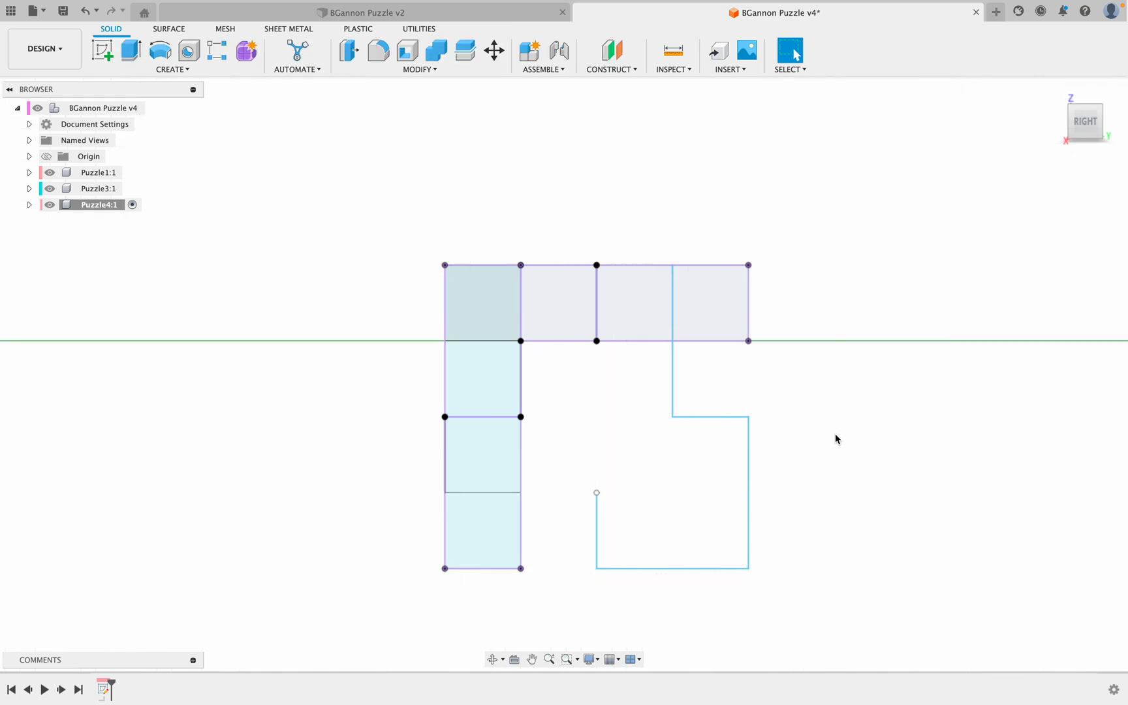
pyautogui.moveTo(835, 441)
pyautogui.keyDown('shift'); pyautogui.mouseDown(button='middle')
pyautogui.moveTo(799, 451)
pyautogui.moveTo(829, 453)
pyautogui.moveTo(835, 440)
pyautogui.moveTo(819, 445)
pyautogui.mouseUp(button='middle'); pyautogui.keyUp('shift')
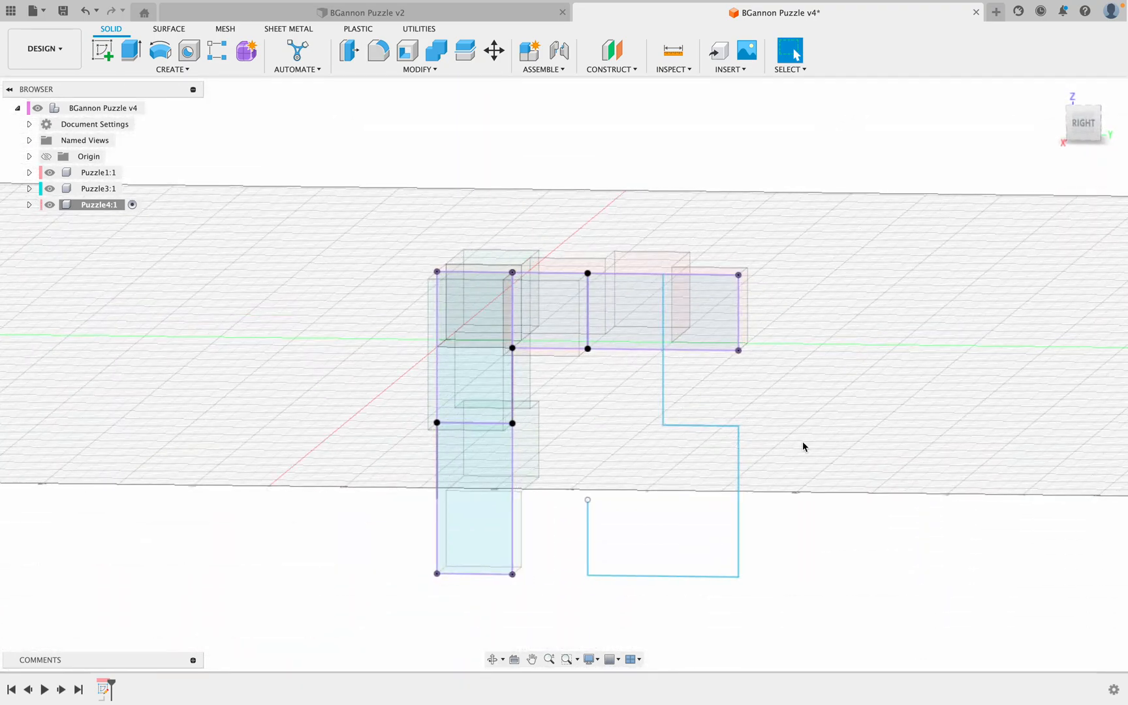
# - Reopen Puzzle4's Sketch1, close the outline with a horizontal line from the stepped edge to the open notch endpoint, and finish the sketch
pyautogui.click(29, 205)
pyautogui.click(41, 238)
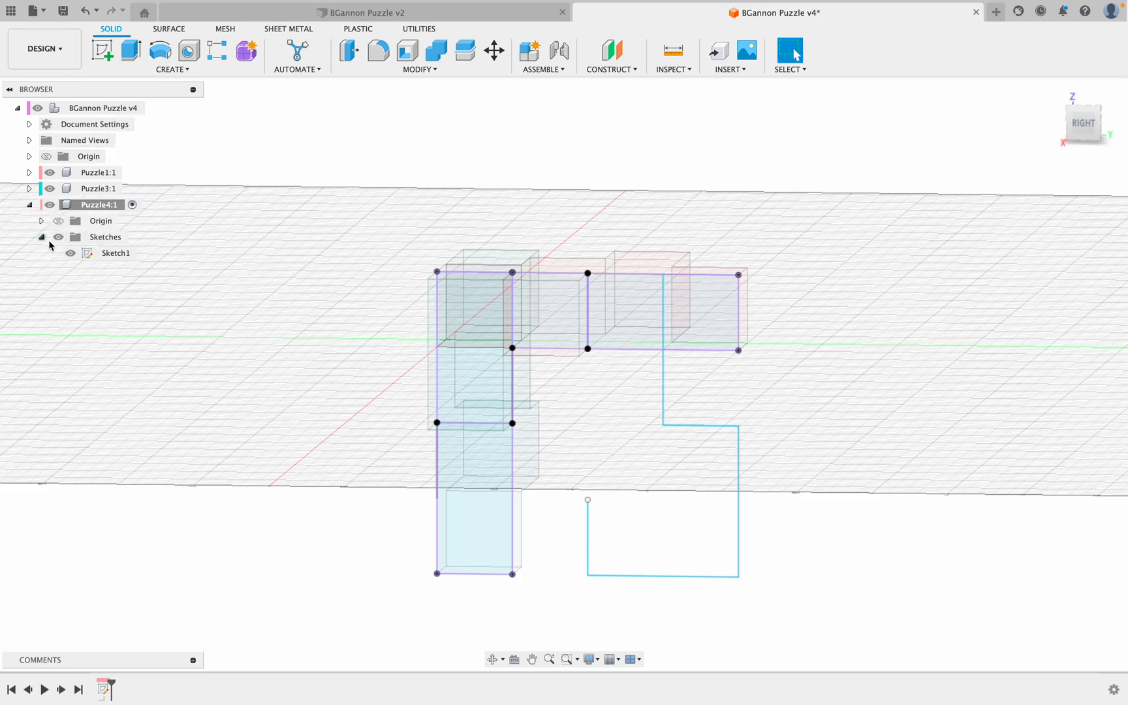
pyautogui.rightClick(121, 255)
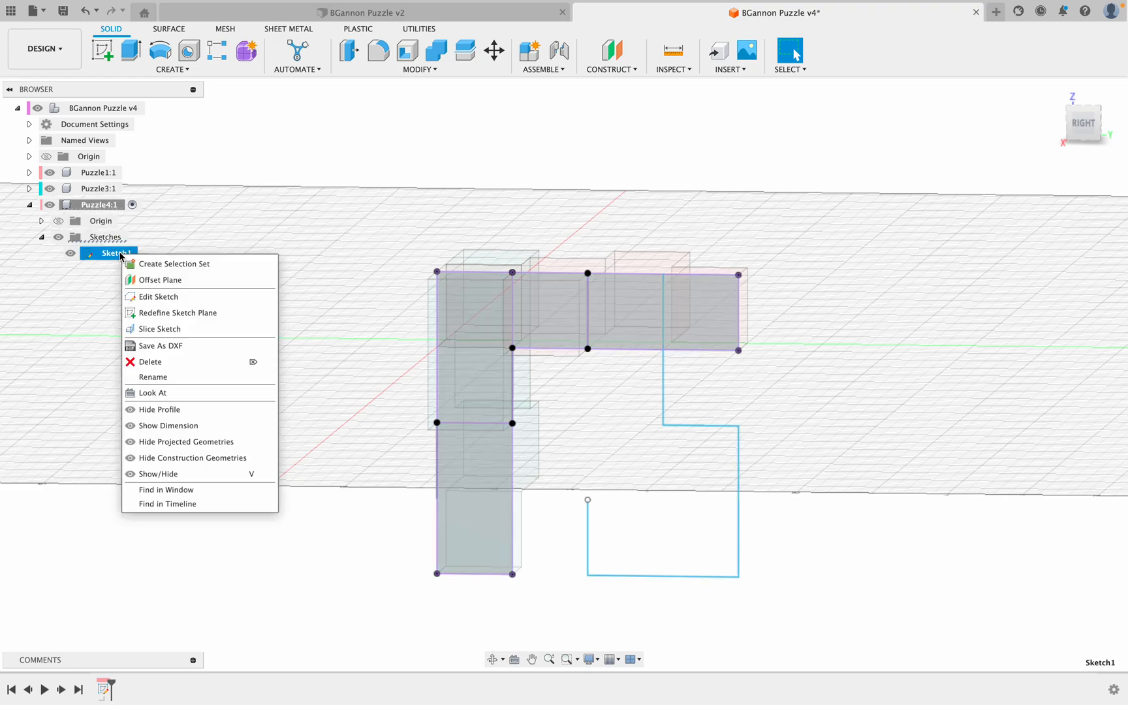
pyautogui.click(143, 298)
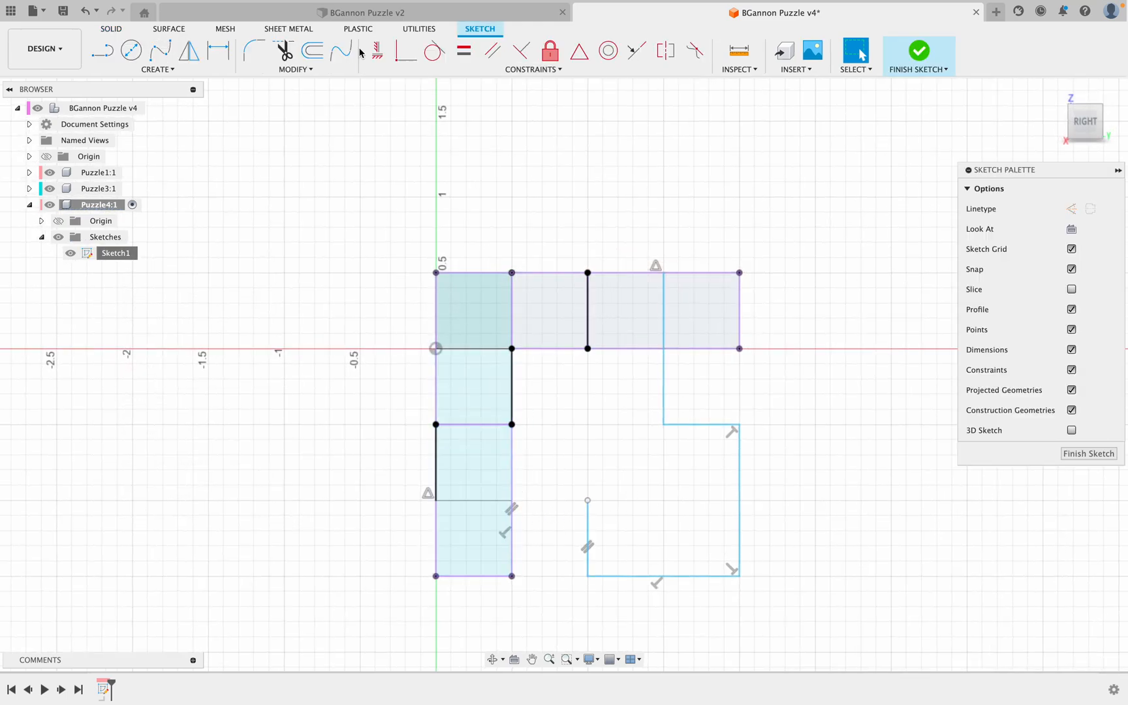
pyautogui.click(101, 50)
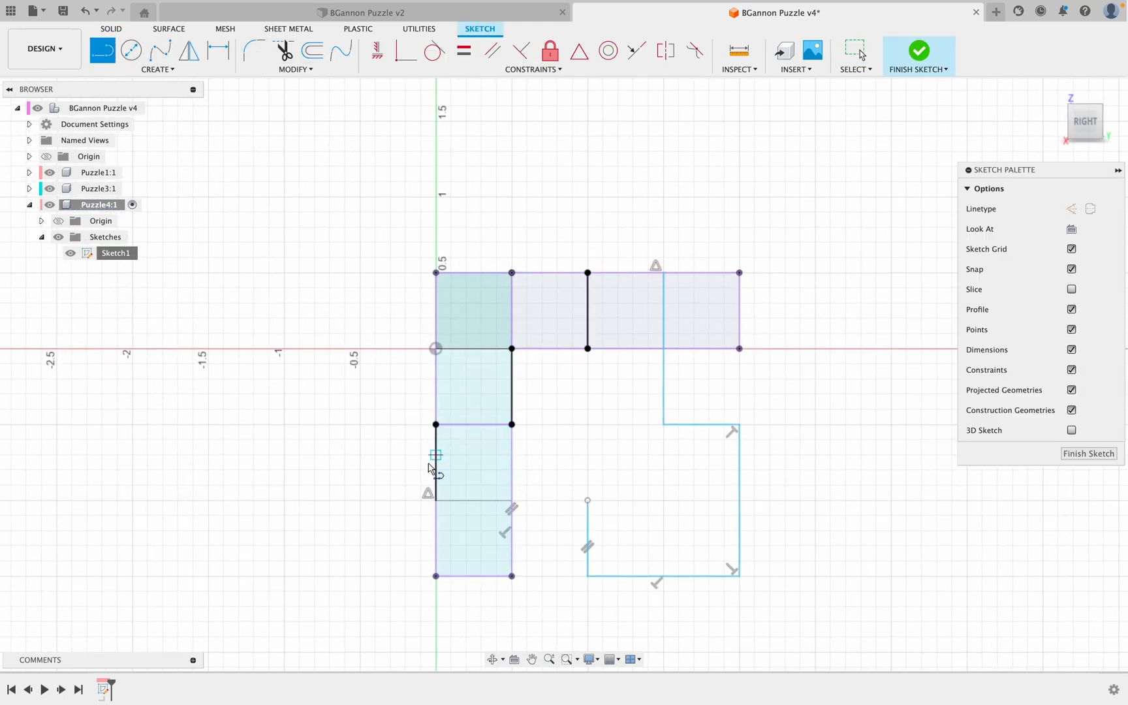
pyautogui.click(436, 501)
pyautogui.click(587, 501)
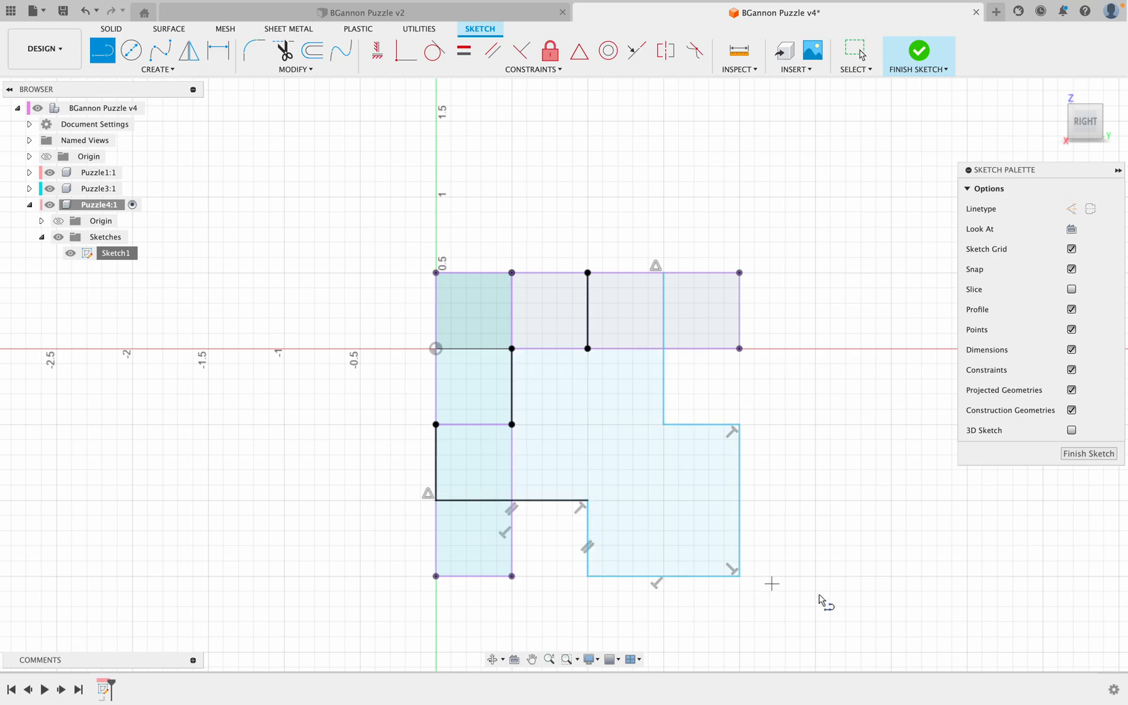
pyautogui.press('Escape')
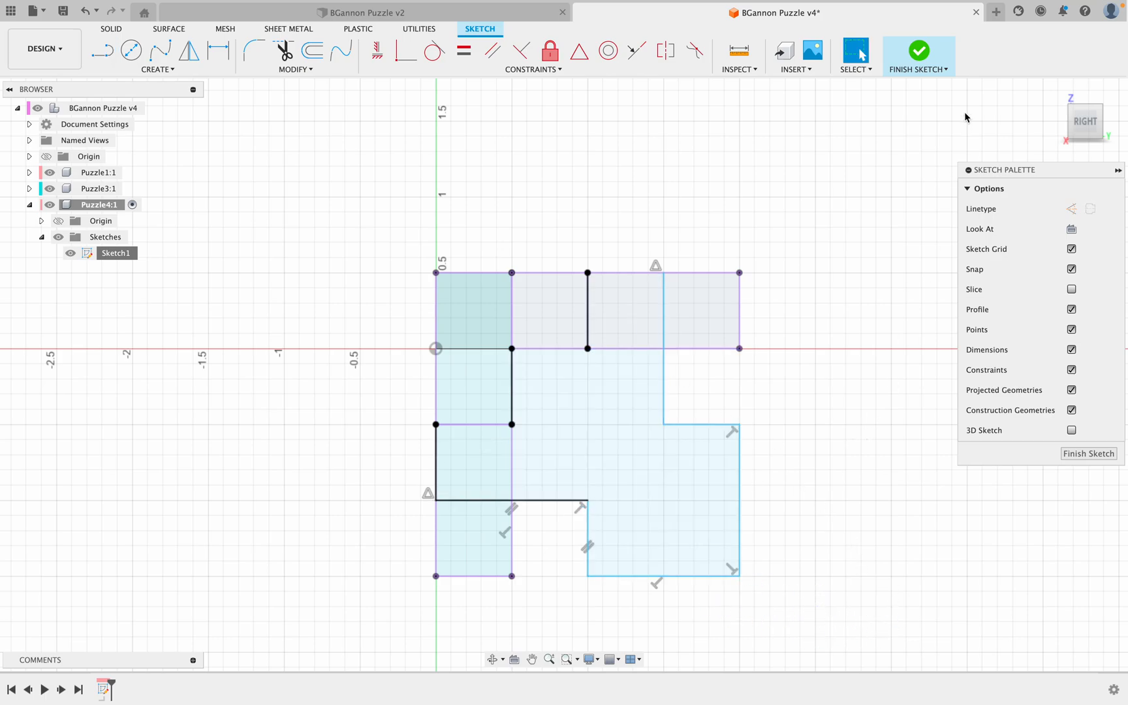
pyautogui.click(919, 51)
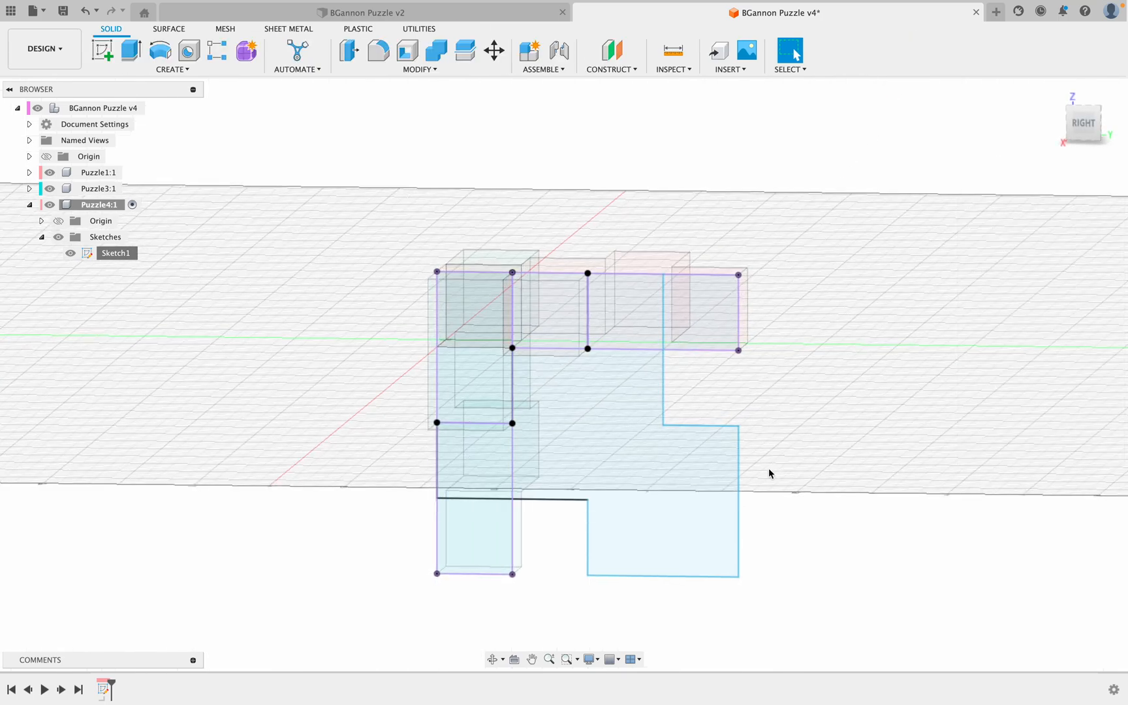
# - Extrude the three profiles of the Puzzle4 shape outward 0.50 in as a new body, and reactivate the top-level assembly
pyautogui.press('e')
pyautogui.click(629, 461)
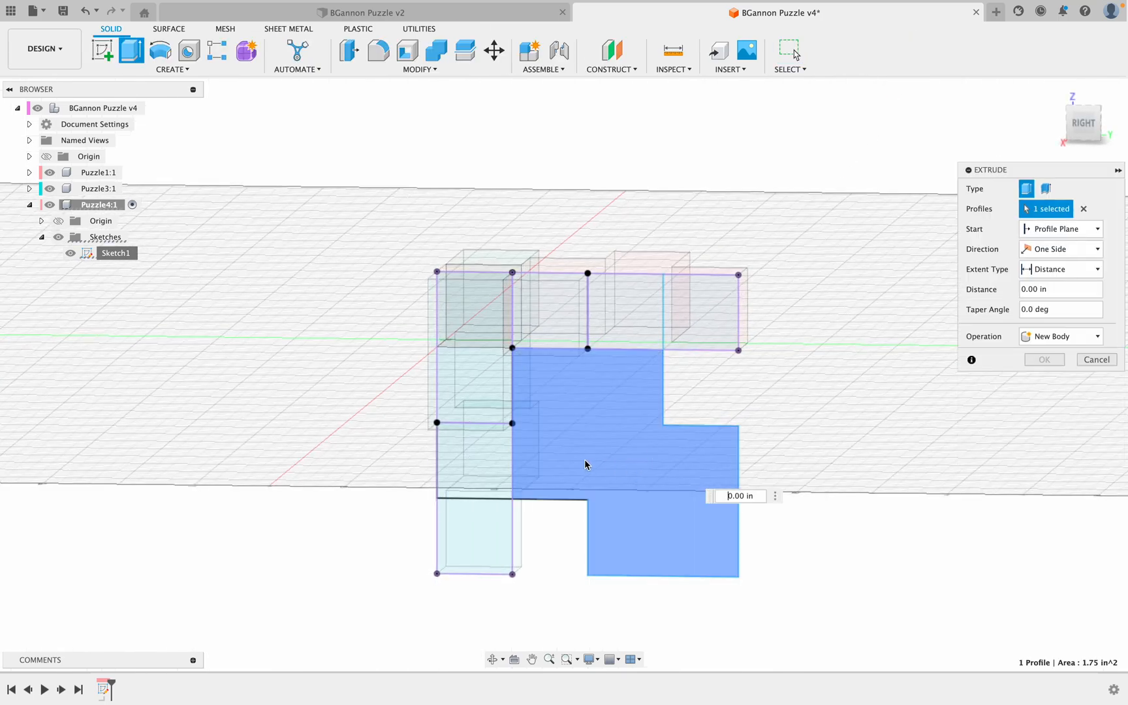
pyautogui.click(475, 464)
pyautogui.click(640, 321)
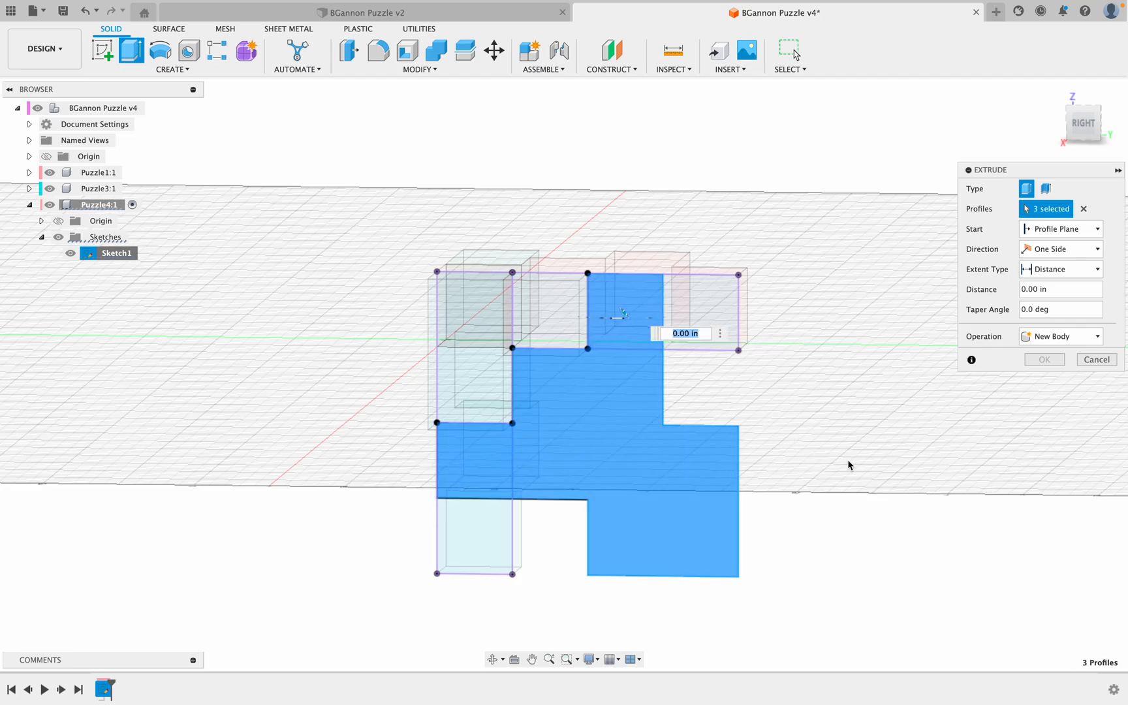
pyautogui.keyDown('shift'); pyautogui.moveTo(862, 479); pyautogui.dragTo(813, 483, button='middle'); pyautogui.keyUp('shift')
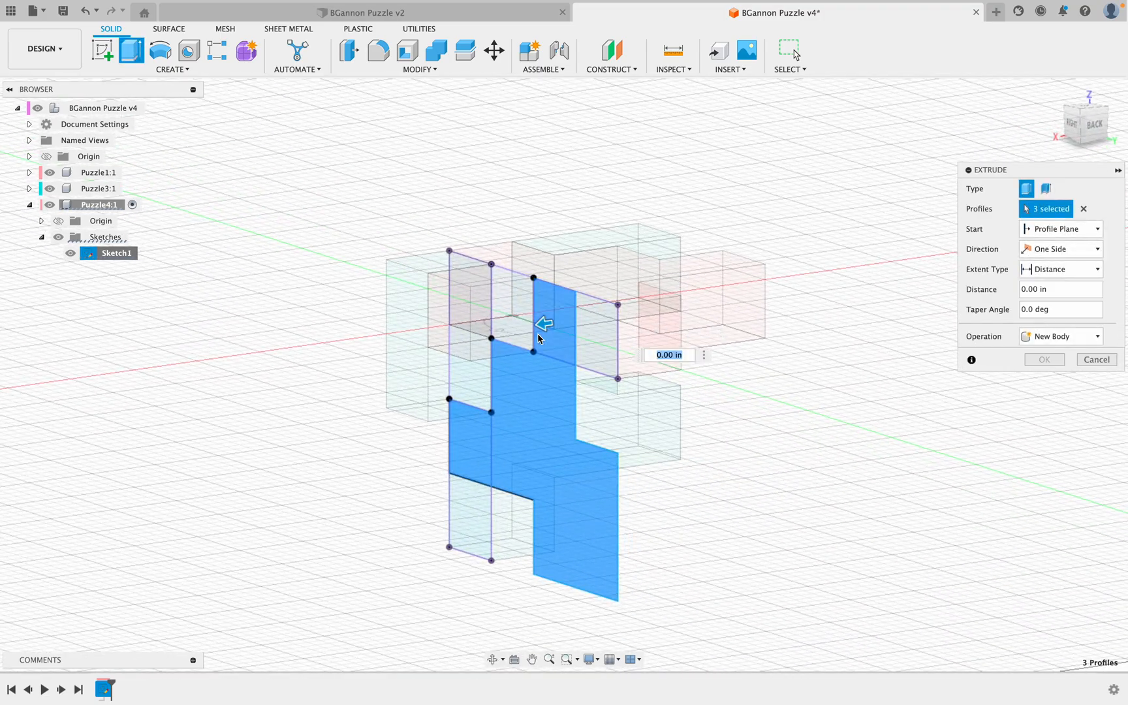
pyautogui.moveTo(542, 330); pyautogui.dragTo(479, 341)
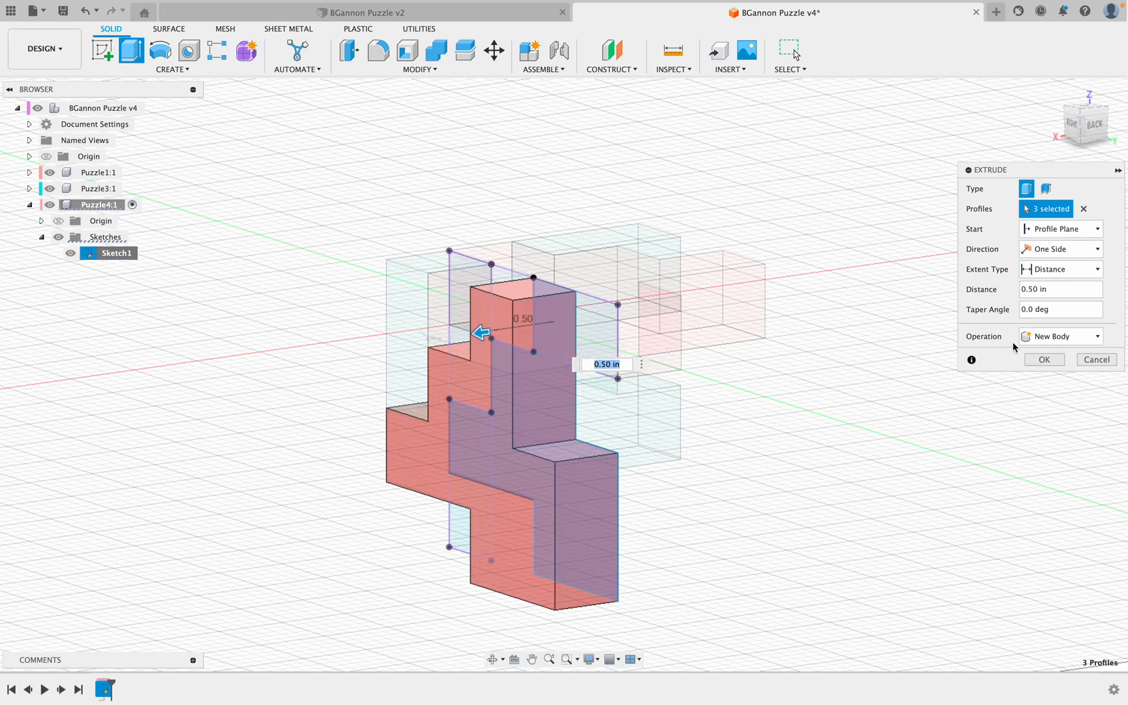
pyautogui.click(1030, 361)
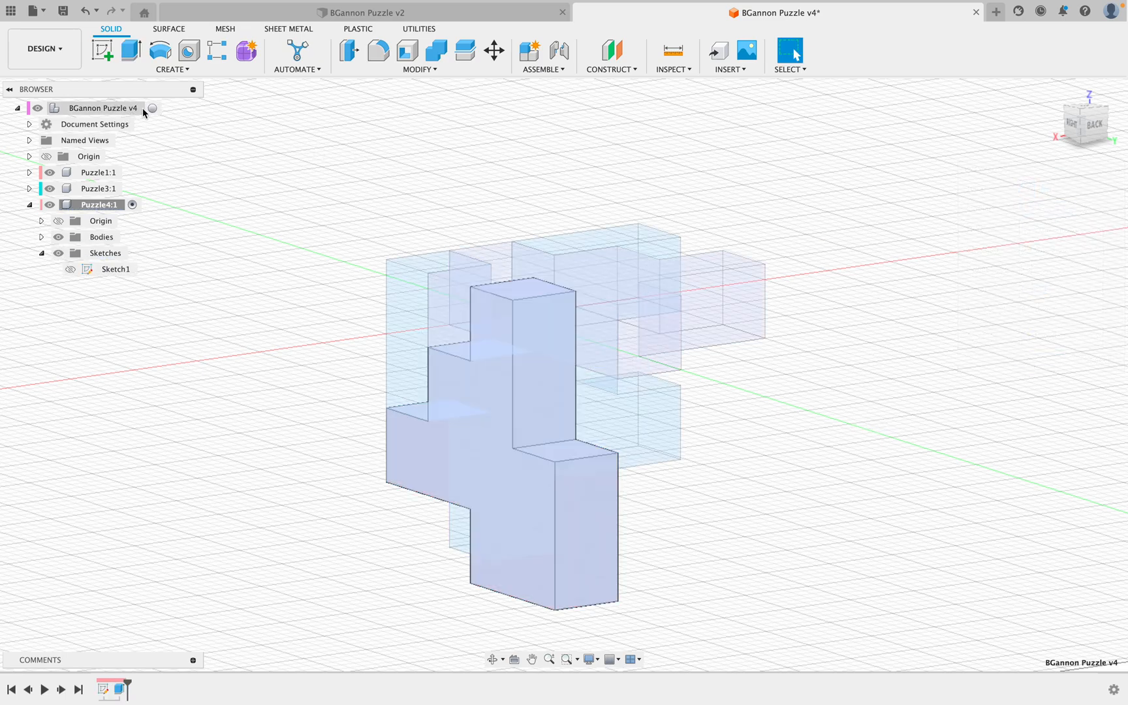
pyautogui.click(155, 107)
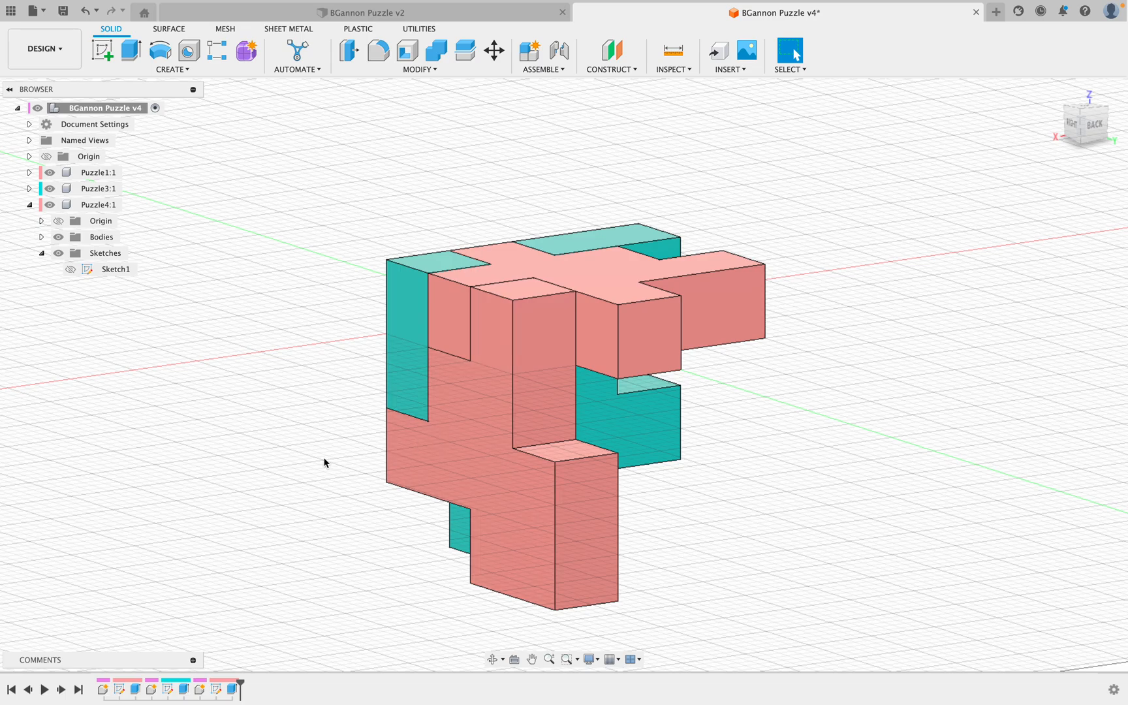
# - Collapse Puzzle4 in the component tree and add a standard internal component named Puzzle6 under the top-level assembly, activated
pyautogui.click(30, 205)
pyautogui.click(40, 205)
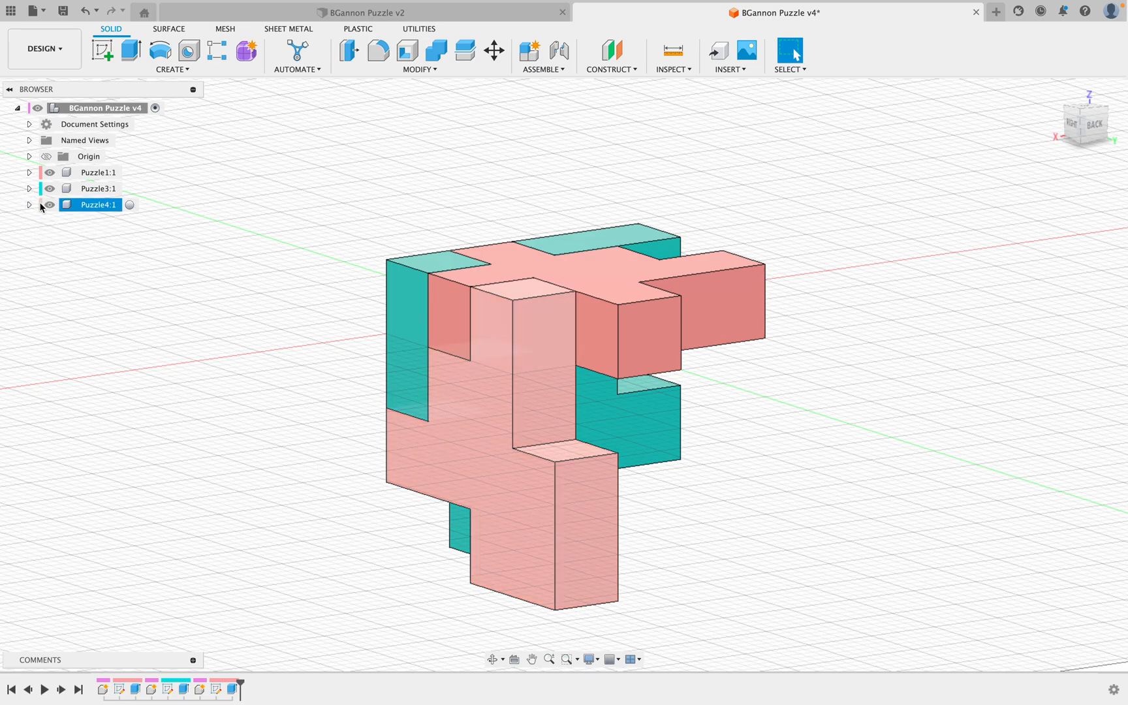
pyautogui.click(286, 276)
pyautogui.keyDown('shift'); pyautogui.moveTo(288, 458); pyautogui.dragTo(247, 447, button='middle'); pyautogui.keyUp('shift')
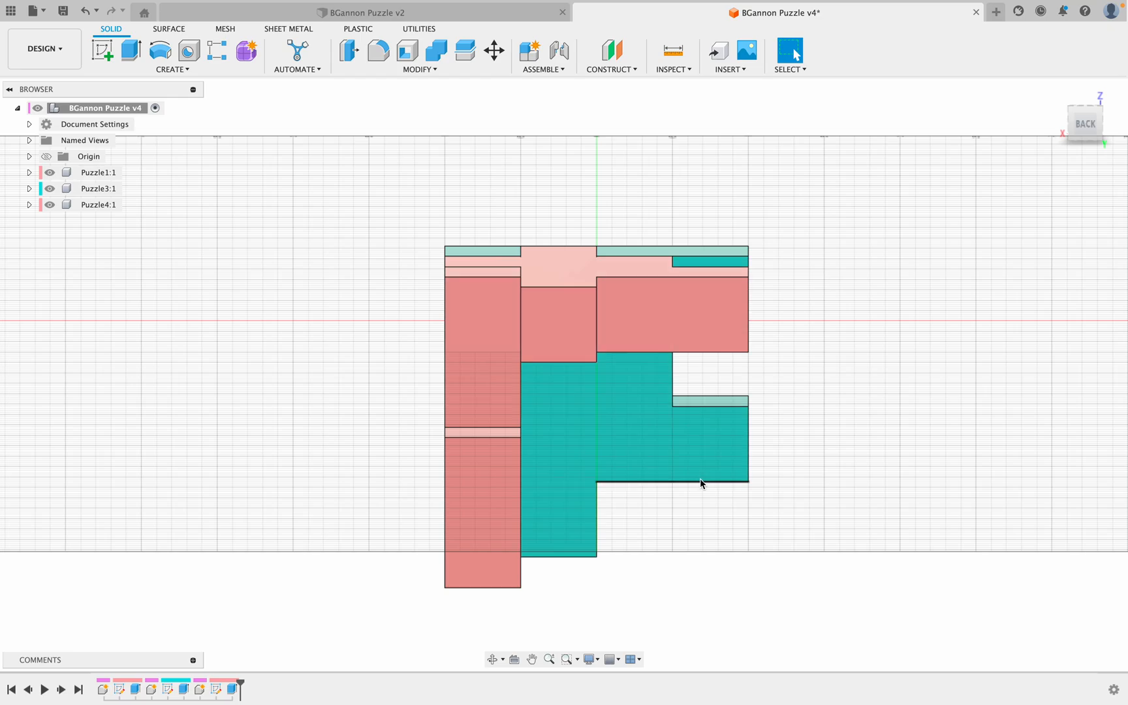
pyautogui.moveTo(804, 520)
pyautogui.keyDown('shift'); pyautogui.mouseDown(button='middle')
pyautogui.moveTo(773, 526)
pyautogui.moveTo(783, 529)
pyautogui.mouseUp(button='middle'); pyautogui.keyUp('shift')
pyautogui.click(184, 69)
pyautogui.click(189, 89)
pyautogui.click(1031, 247)
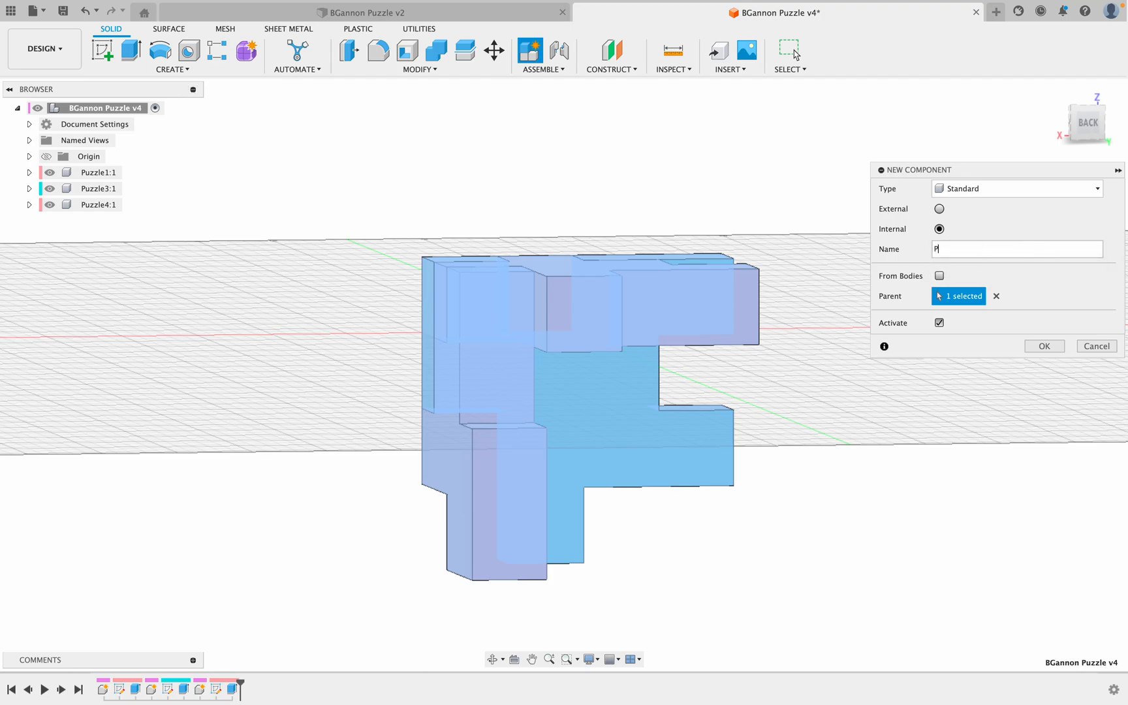
pyautogui.write('Puzzle6')
pyautogui.press('Return')
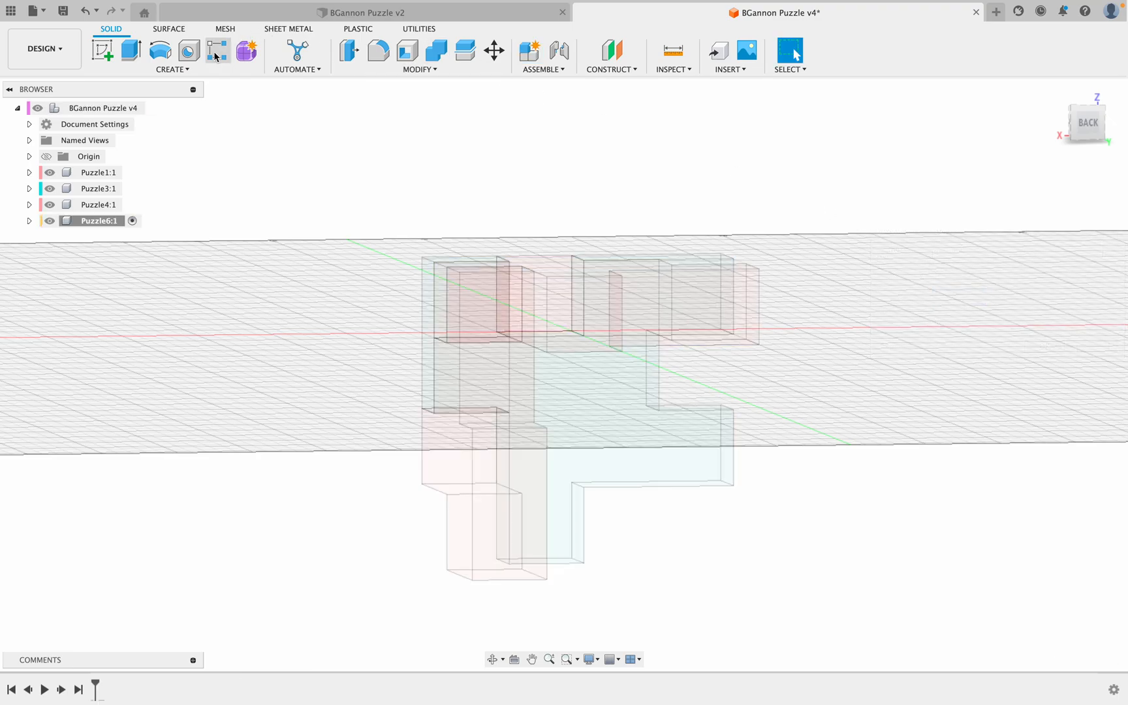
# - Start a sketch in Puzzle6 on the back face of Puzzle1's 1 in wide arm
pyautogui.click(190, 69)
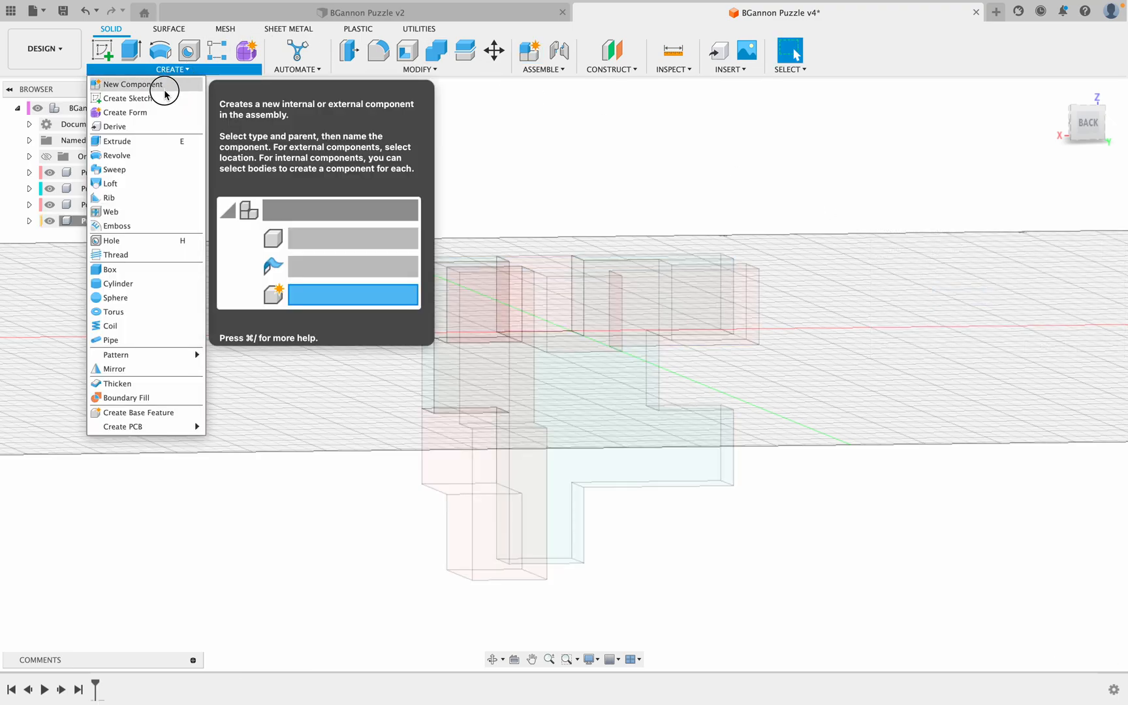
pyautogui.click(163, 99)
pyautogui.keyDown('shift'); pyautogui.moveTo(841, 401); pyautogui.dragTo(818, 432, button='middle'); pyautogui.keyUp('shift')
pyautogui.keyDown('shift'); pyautogui.moveTo(802, 433); pyautogui.dragTo(803, 432, button='middle'); pyautogui.keyUp('shift')
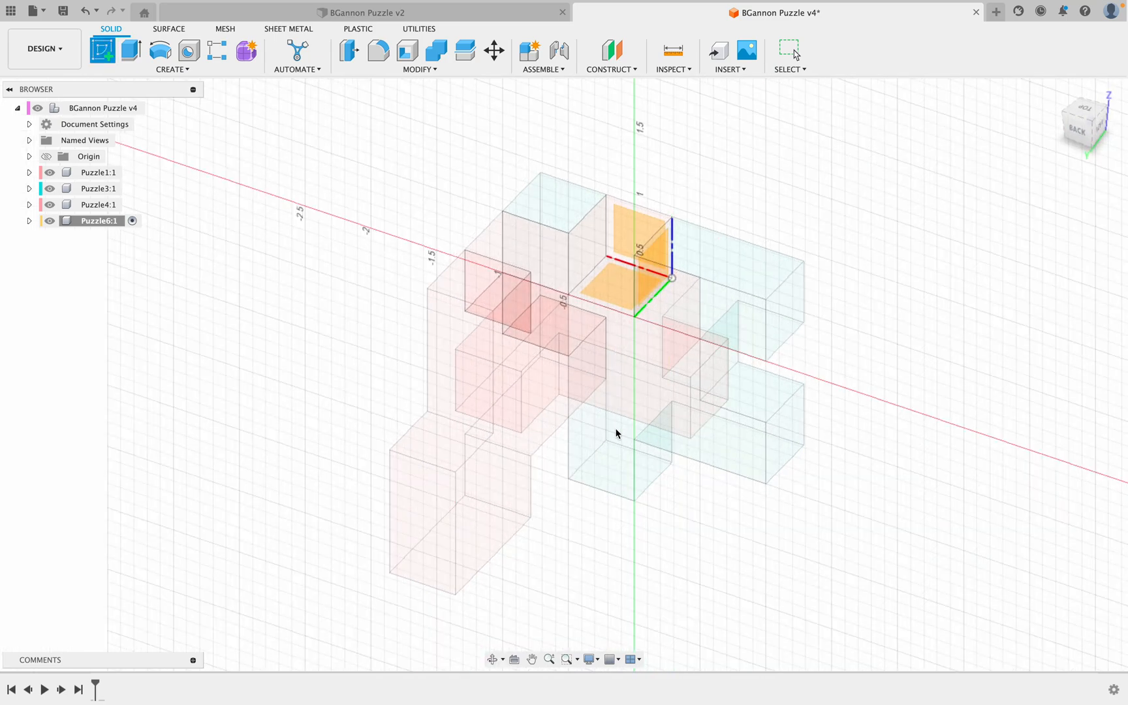
pyautogui.click(623, 424)
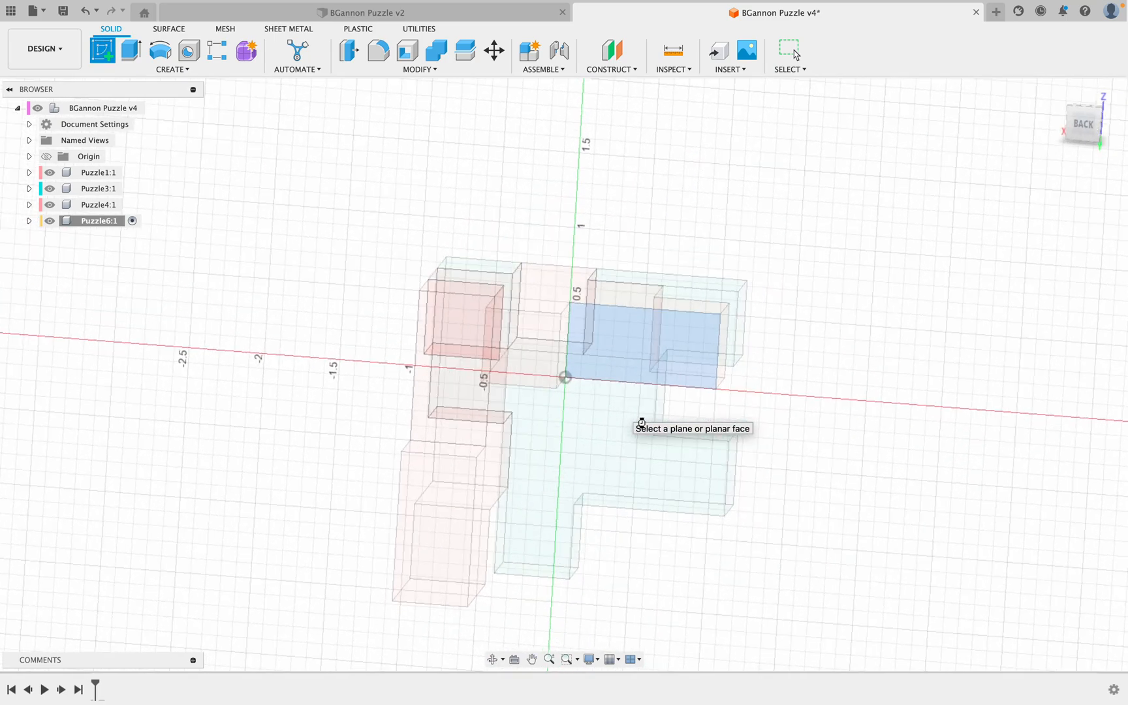
# - Project the four coplanar back faces of Puzzle1's upper row and Puzzle4's column into the Puzzle6 sketch
pyautogui.press('p')
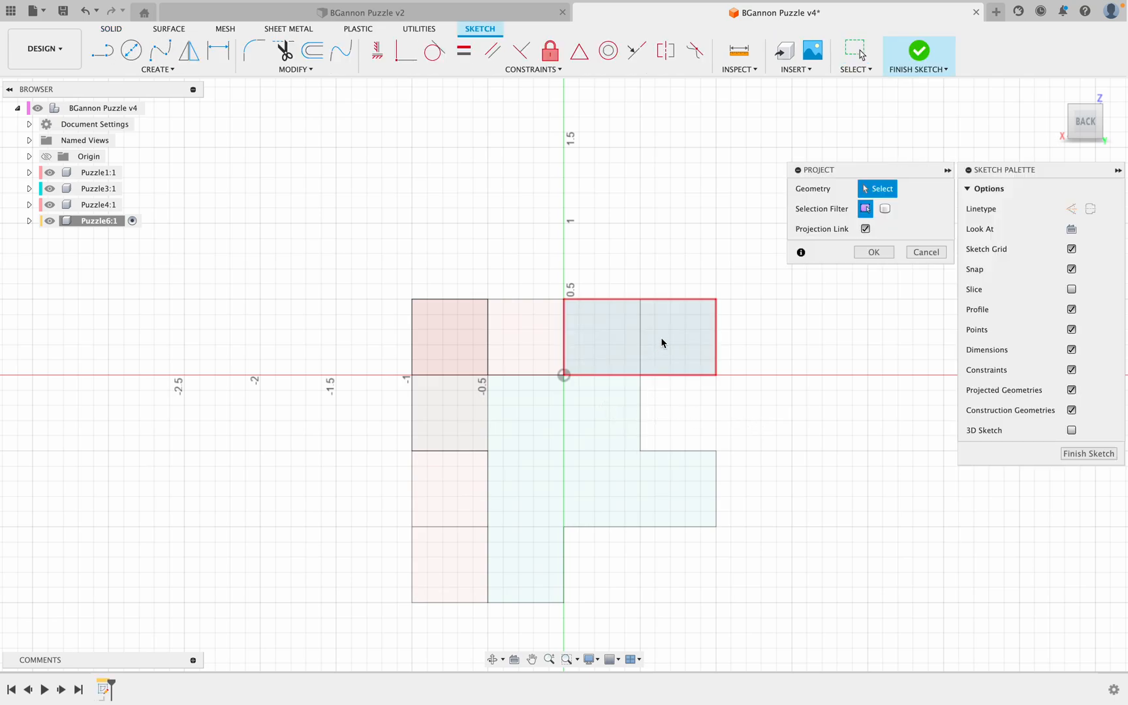
pyautogui.click(586, 347)
pyautogui.click(518, 339)
pyautogui.click(478, 340)
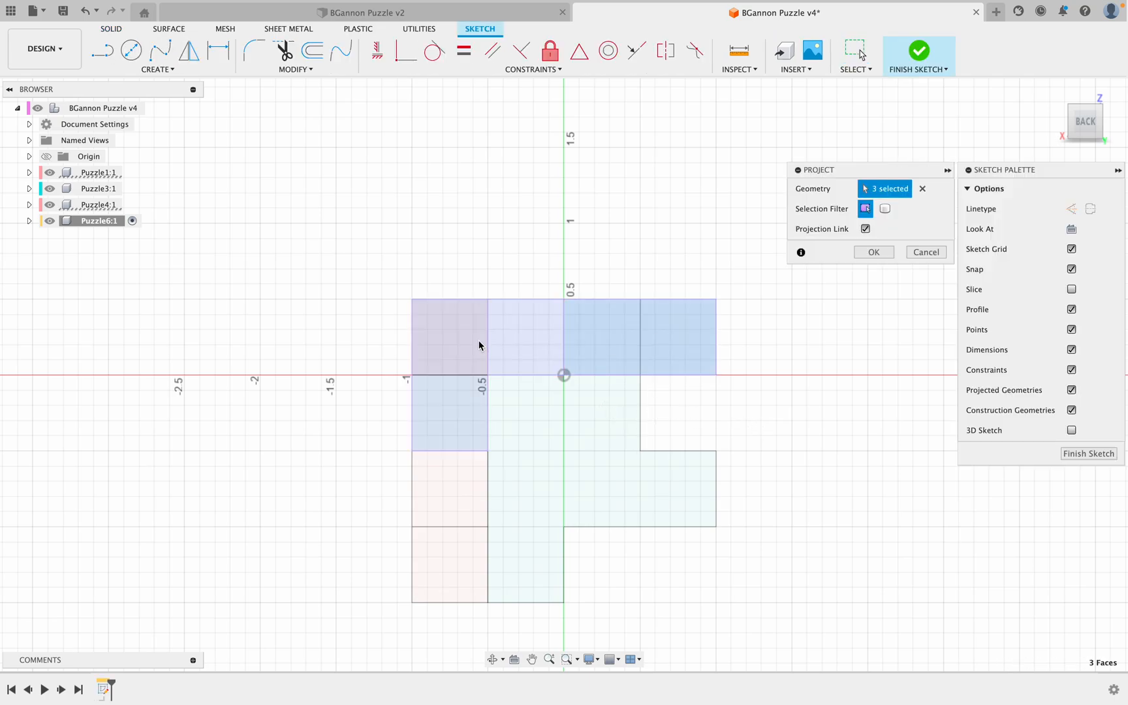
pyautogui.click(448, 496)
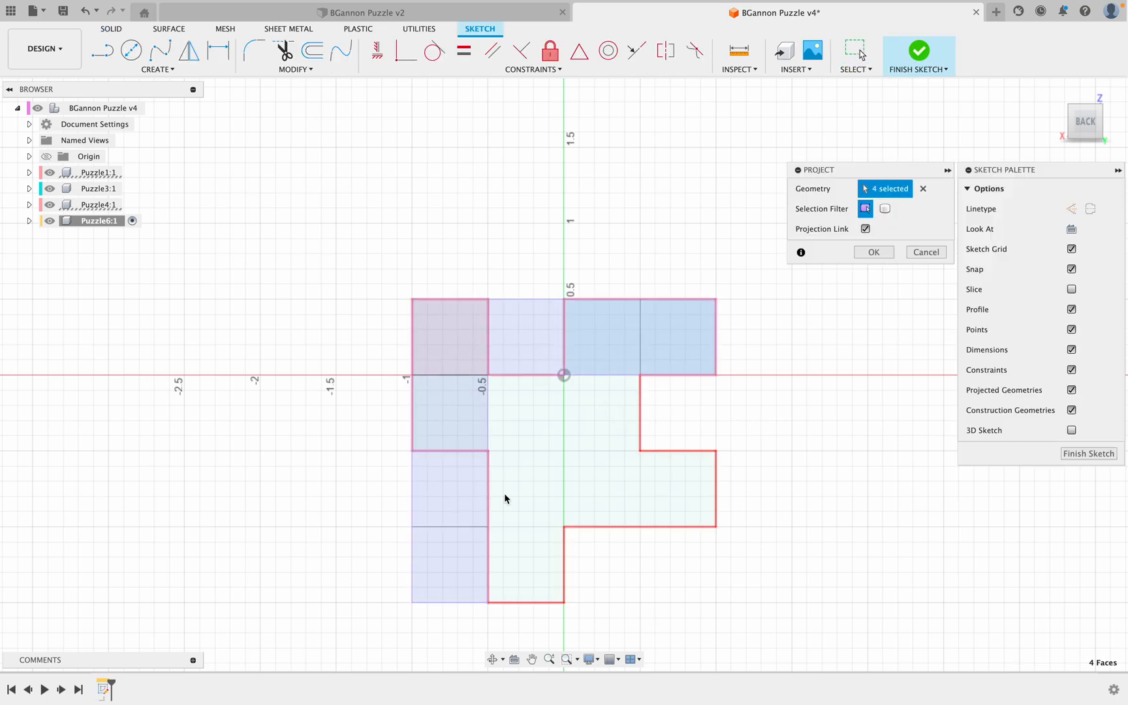
pyautogui.click(881, 256)
# - Draw the profile's outer edge 1 in down from the projected row's outer corner, 0.5 in inward and 0.5 in down
pyautogui.moveTo(840, 424)
pyautogui.keyDown('shift'); pyautogui.mouseDown(button='middle')
pyautogui.moveTo(784, 426)
pyautogui.moveTo(773, 446)
pyautogui.moveTo(844, 400)
pyautogui.mouseUp(button='middle'); pyautogui.keyUp('shift')
pyautogui.click(1078, 127)
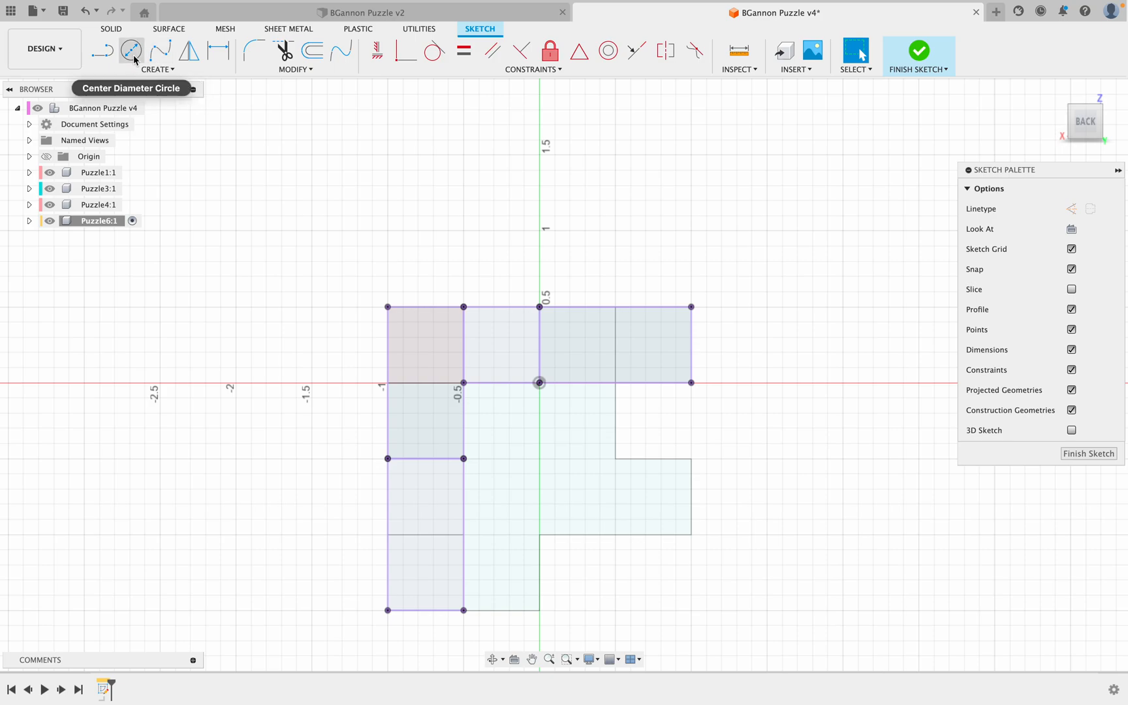
pyautogui.click(98, 57)
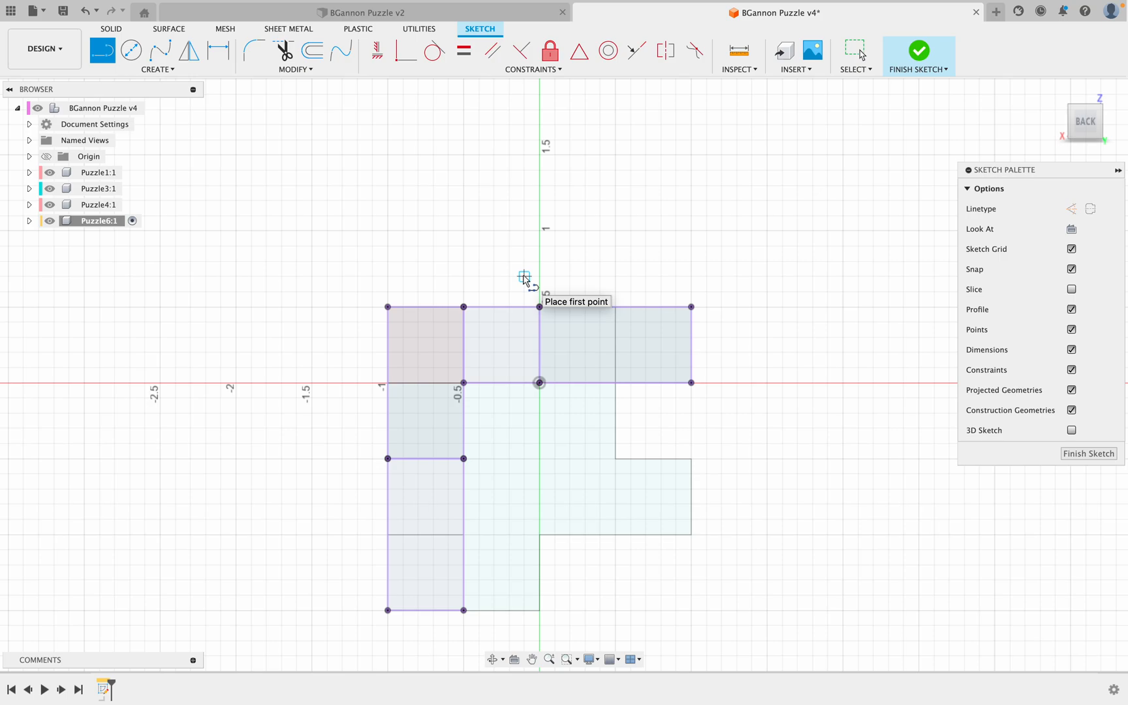
pyautogui.moveTo(470, 171)
pyautogui.keyDown('shift'); pyautogui.mouseDown(button='middle')
pyautogui.moveTo(490, 207)
pyautogui.moveTo(554, 196)
pyautogui.moveTo(448, 199)
pyautogui.mouseUp(button='middle'); pyautogui.keyUp('shift')
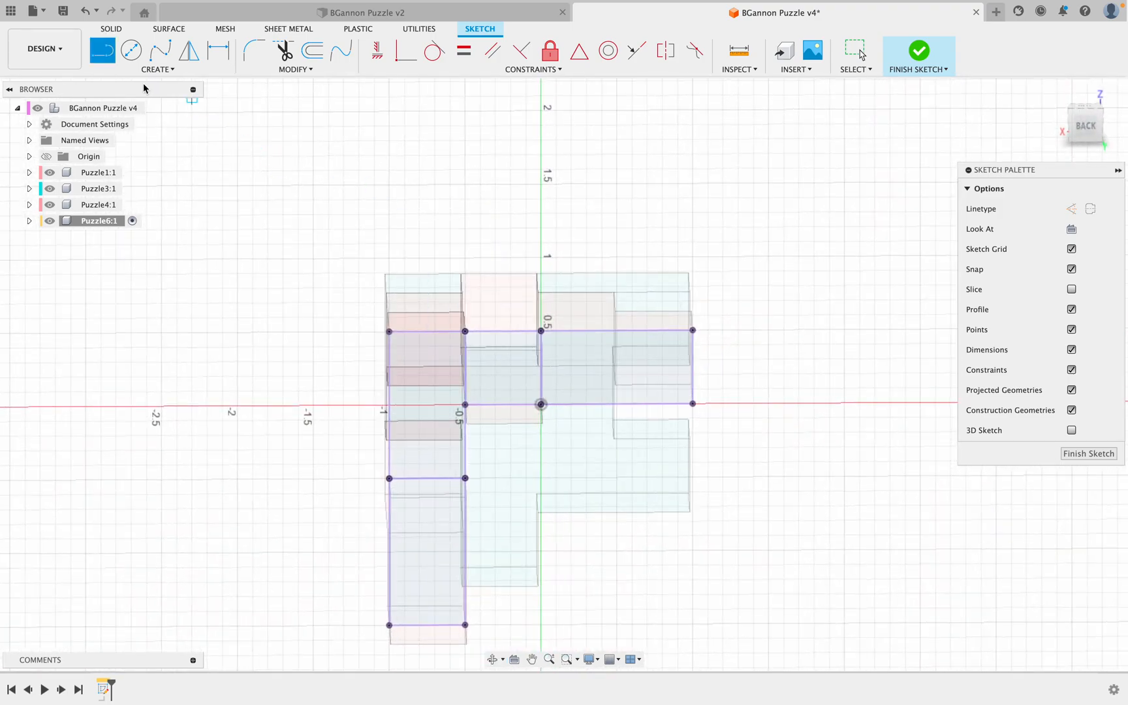
pyautogui.click(1089, 138)
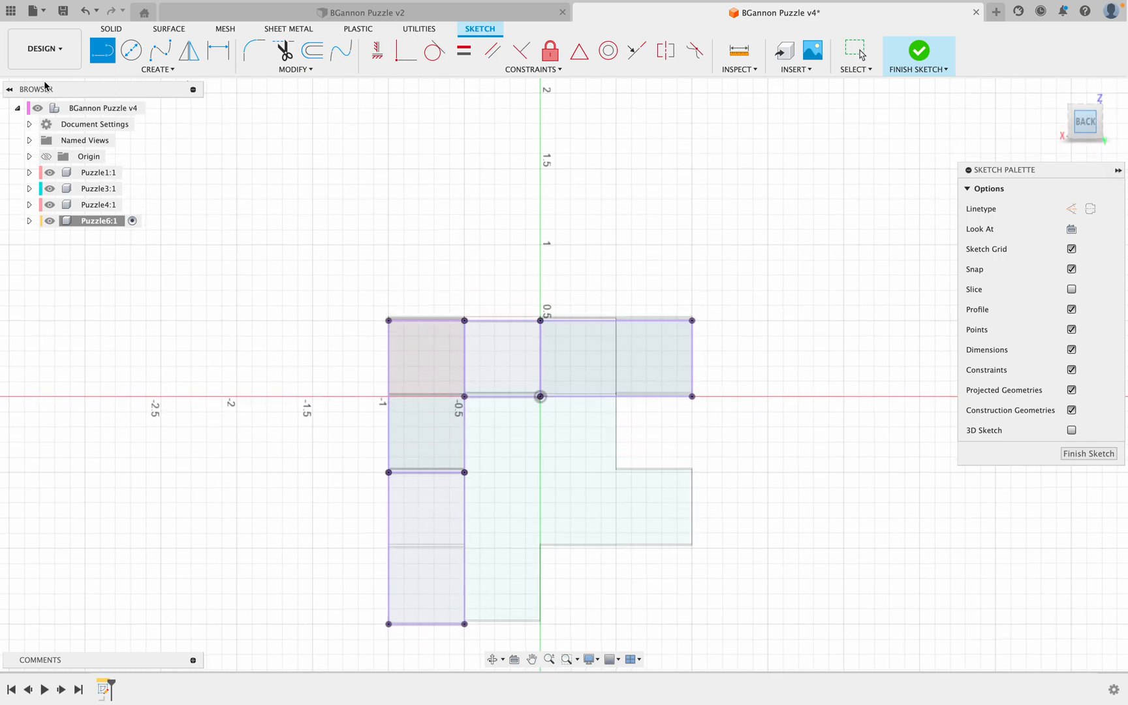
pyautogui.click(389, 320)
pyautogui.click(389, 472)
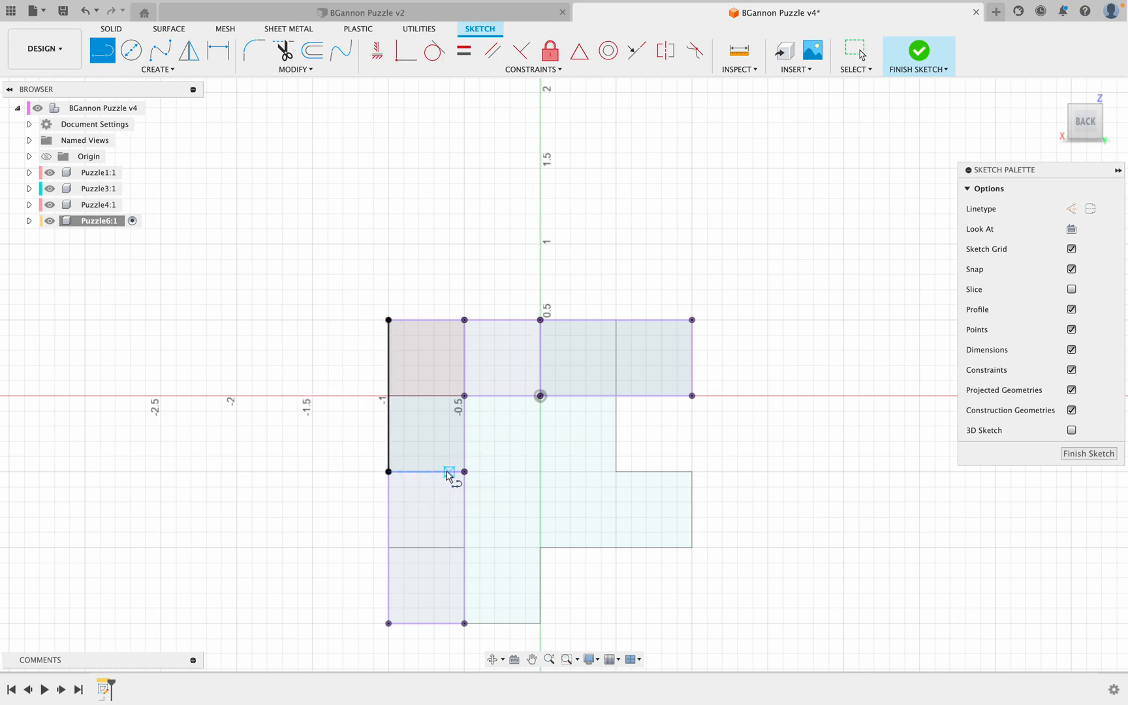
pyautogui.click(464, 472)
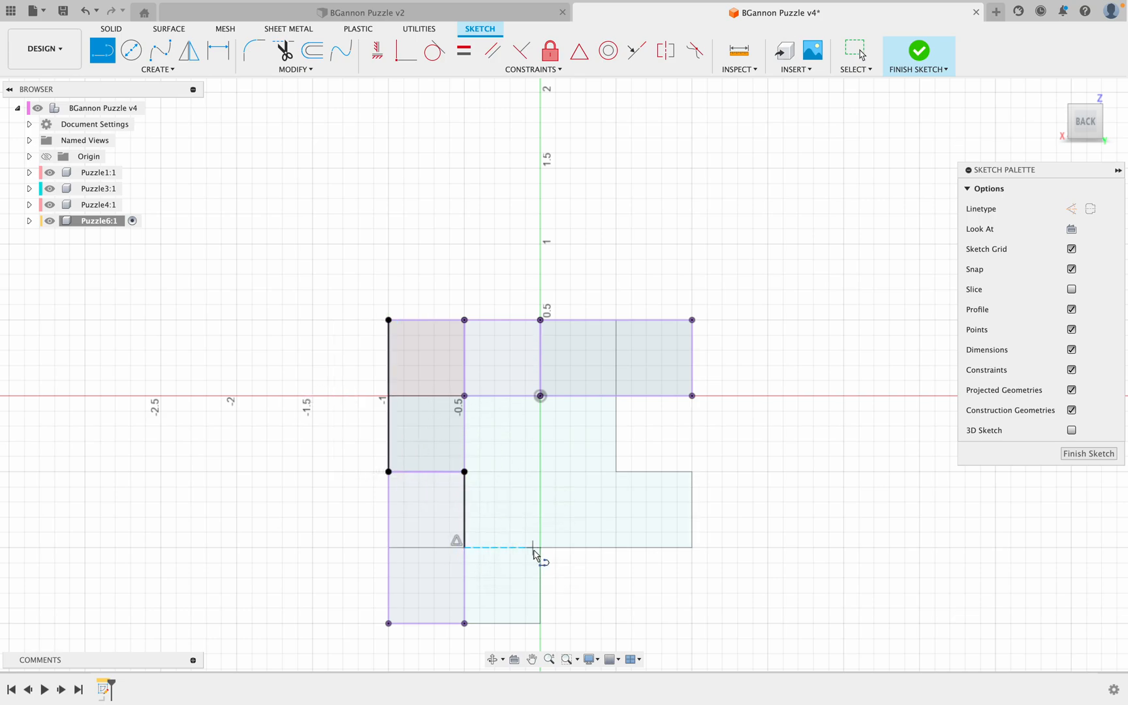
# - Draw the stepped outline in 0.5 in segments around the lower tab and side tab, finishing with a 1 in line to the row's upper edge
pyautogui.moveTo(540, 547); pyautogui.dragTo(539, 623)
pyautogui.click(540, 622)
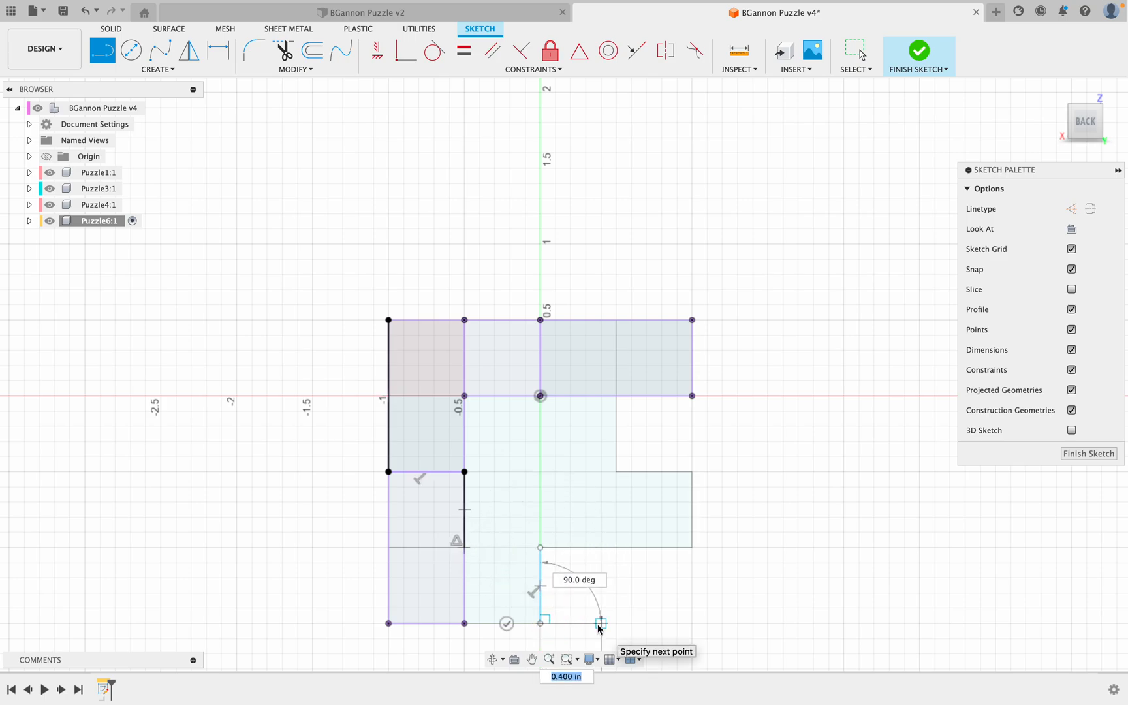
pyautogui.click(616, 625)
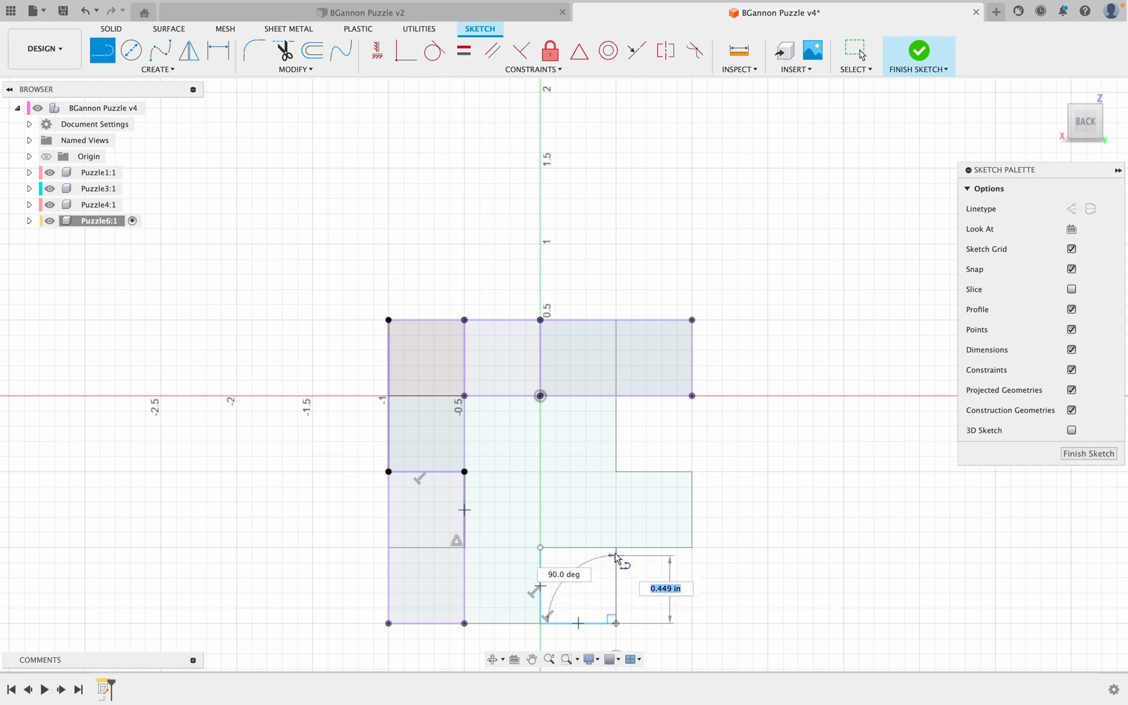
pyautogui.click(616, 549)
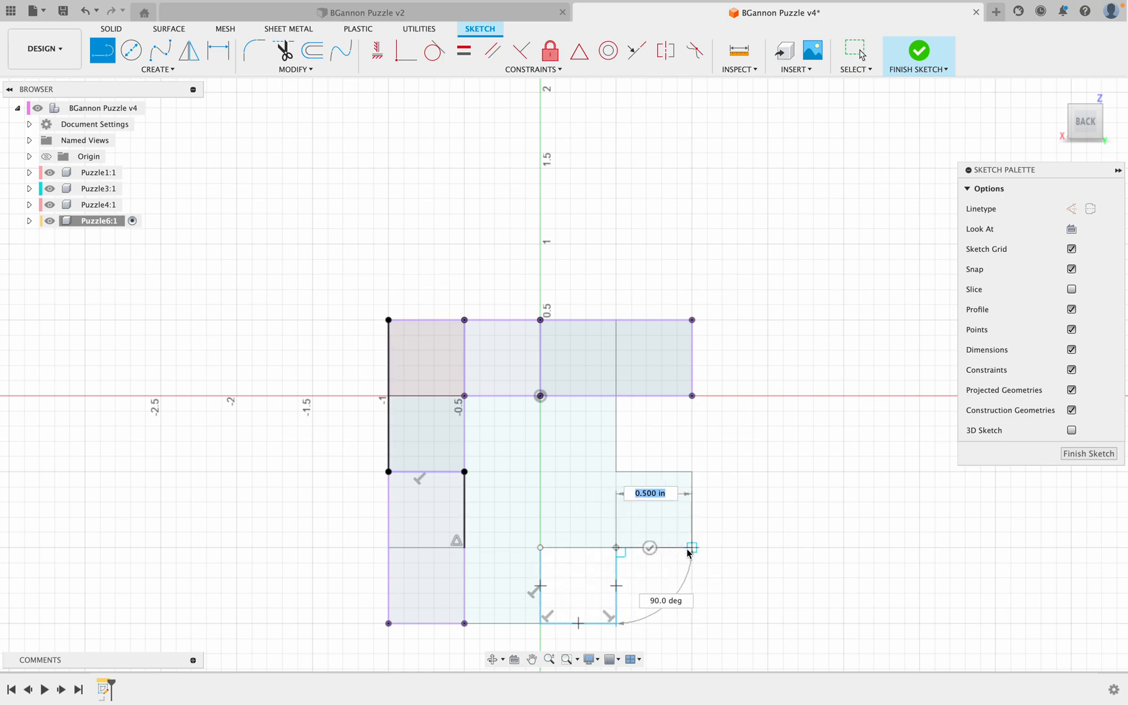
pyautogui.click(692, 548)
pyautogui.click(692, 472)
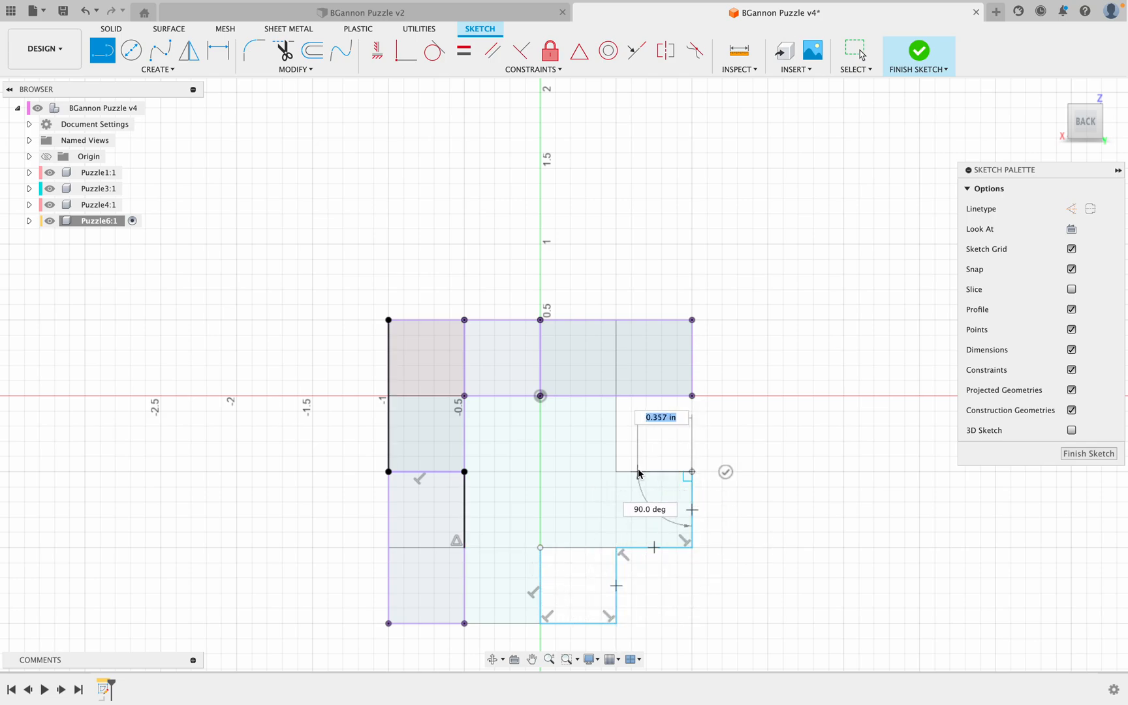
pyautogui.click(616, 471)
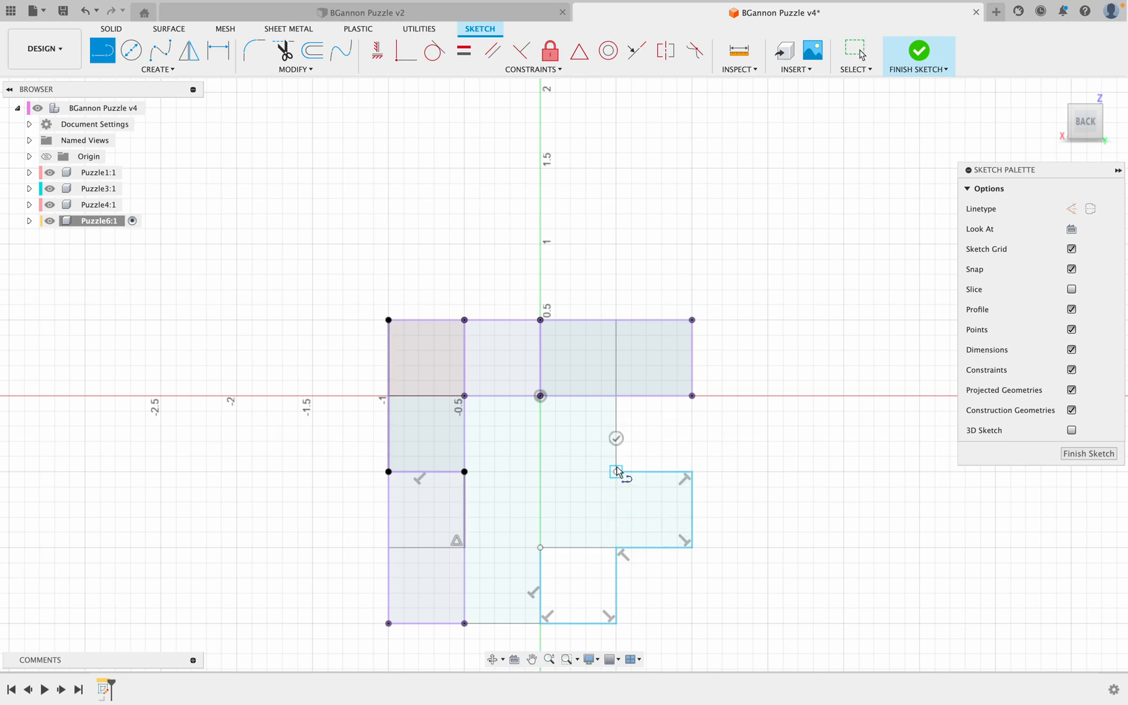
pyautogui.click(615, 320)
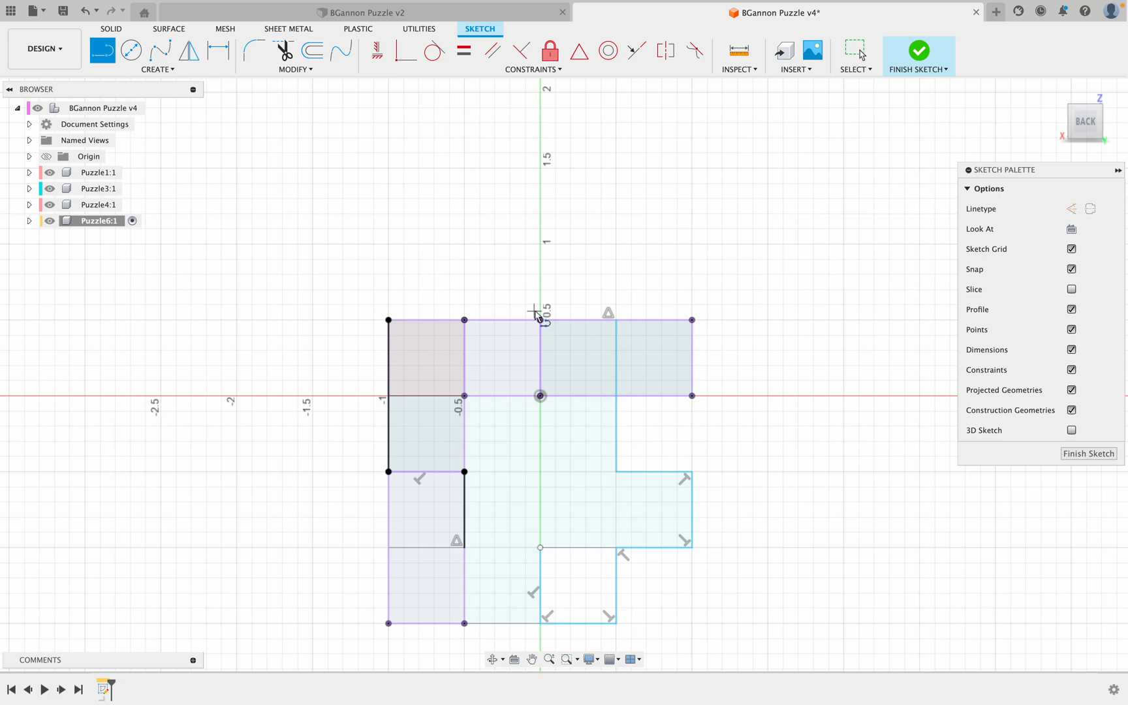
# - Draw the profile's upper edge around the 0.5 in square notch and back to the outer starting corner
pyautogui.click(541, 320)
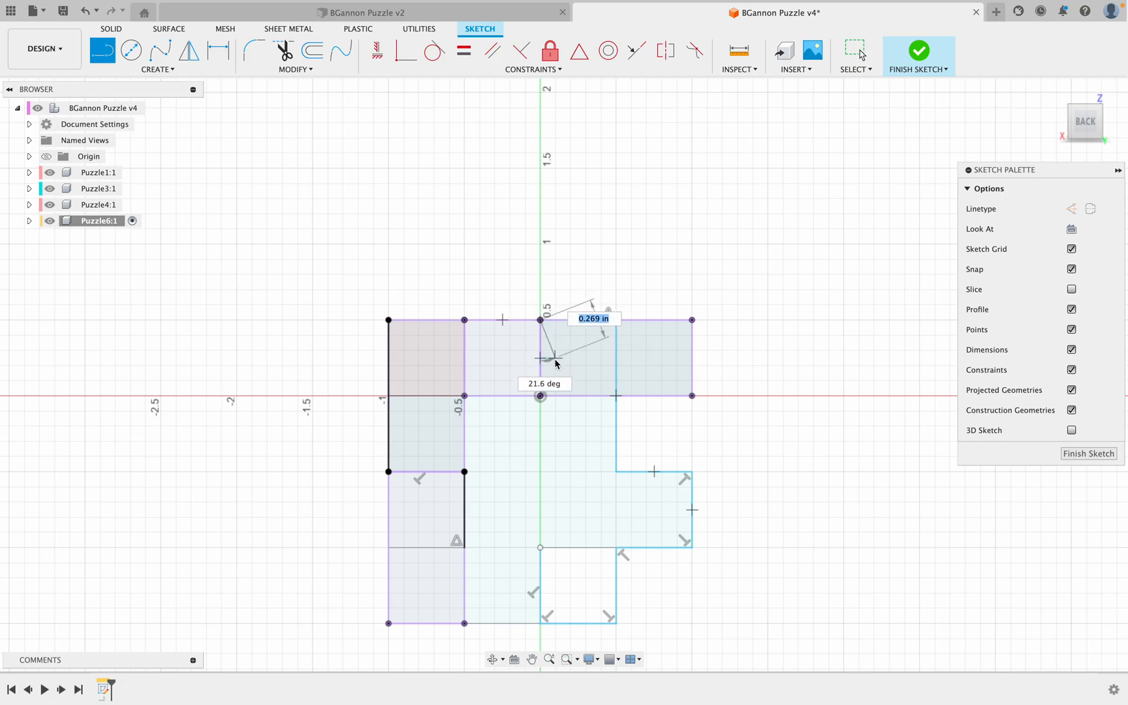
pyautogui.click(542, 396)
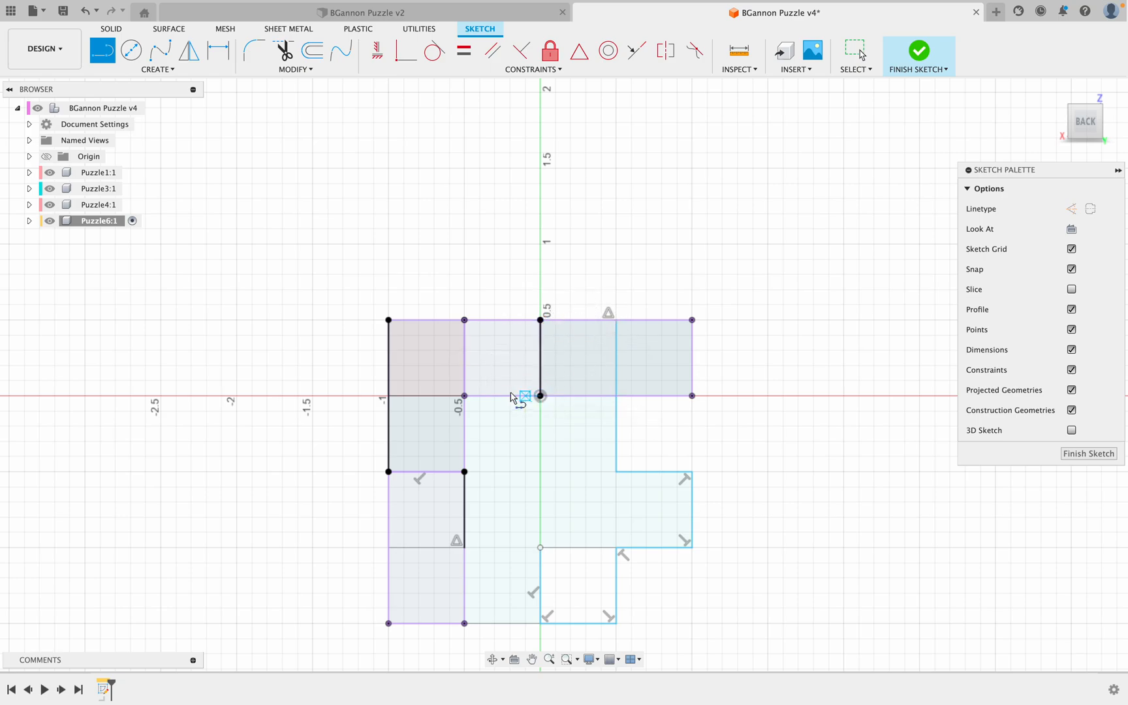
pyautogui.click(464, 396)
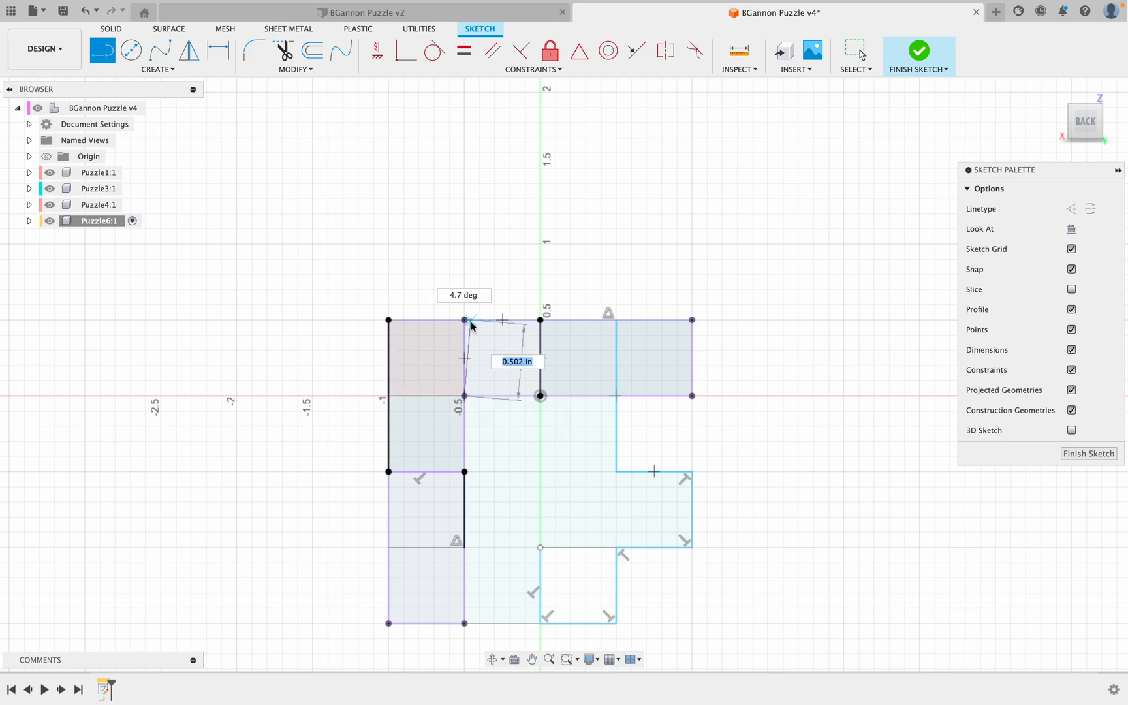
pyautogui.click(464, 320)
pyautogui.click(389, 319)
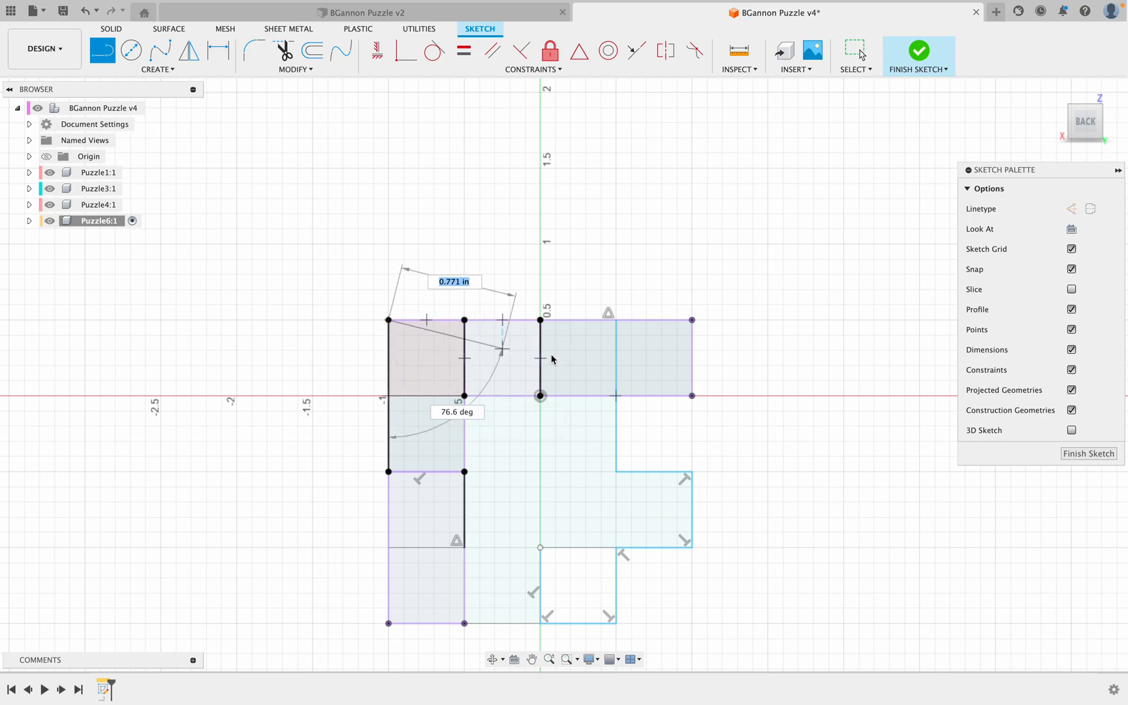
pyautogui.press('Escape')
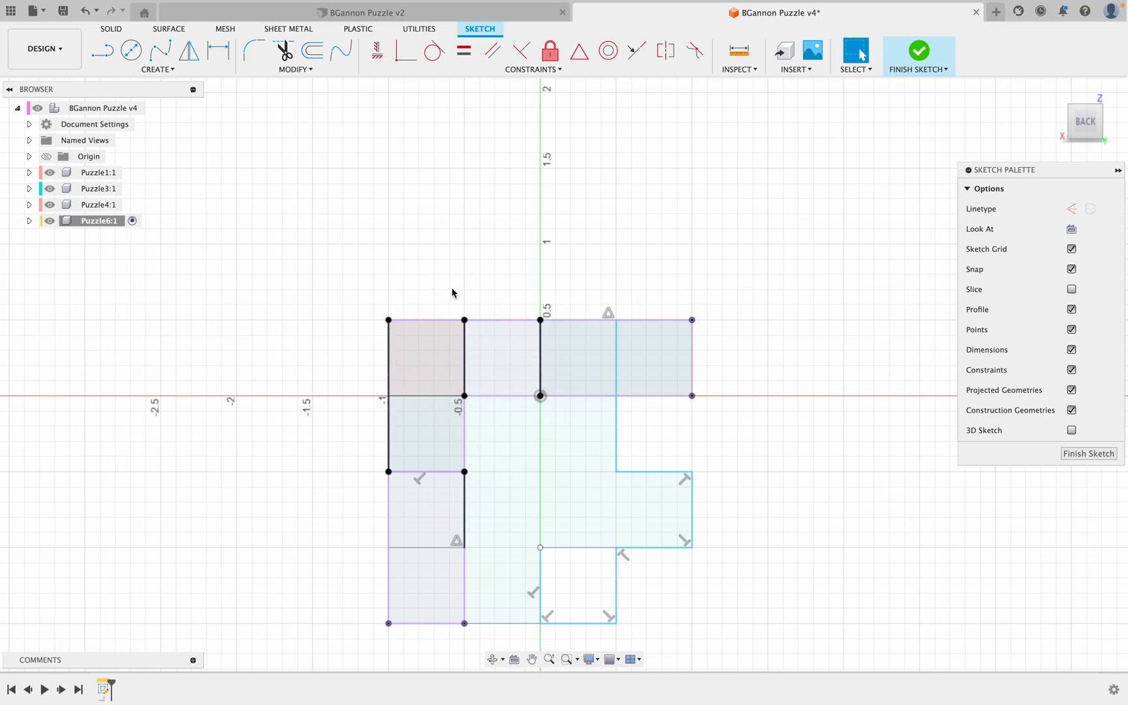
# - Close the outline's lower gap with a 0.5 in horizontal line from the column edge to the lower tab's open endpoint
pyautogui.moveTo(453, 285)
pyautogui.keyDown('shift'); pyautogui.mouseDown(button='middle')
pyautogui.moveTo(431, 312)
pyautogui.moveTo(433, 295)
pyautogui.moveTo(451, 291)
pyautogui.moveTo(441, 302)
pyautogui.mouseUp(button='middle'); pyautogui.keyUp('shift')
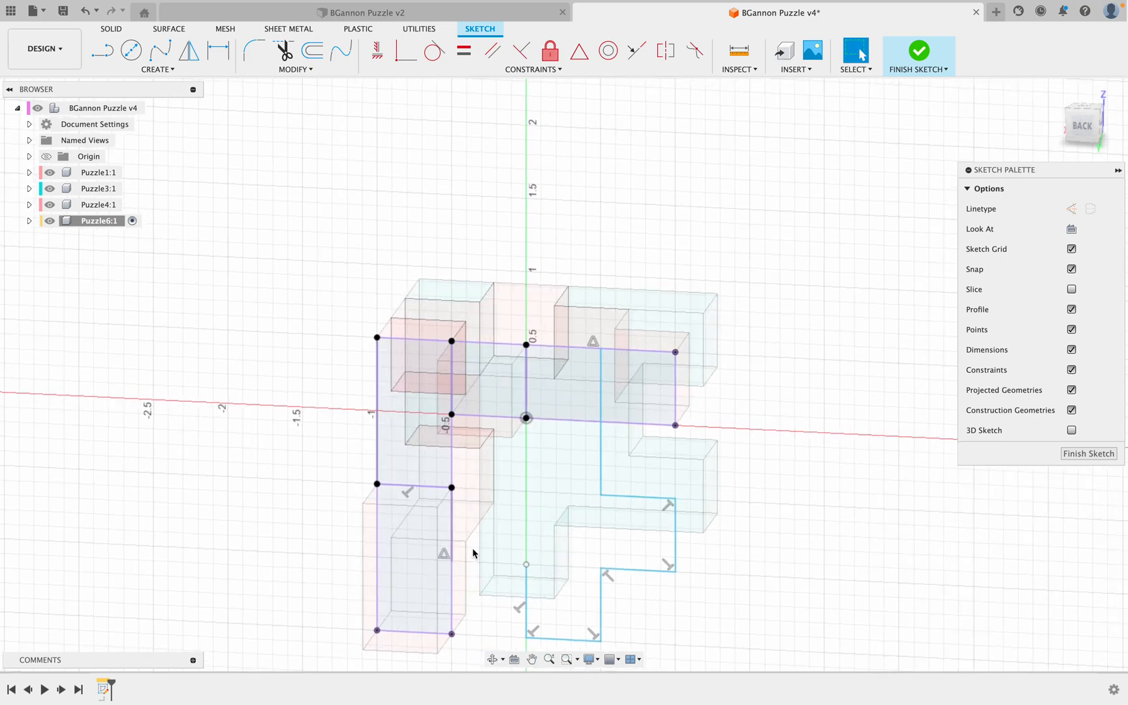
pyautogui.click(102, 50)
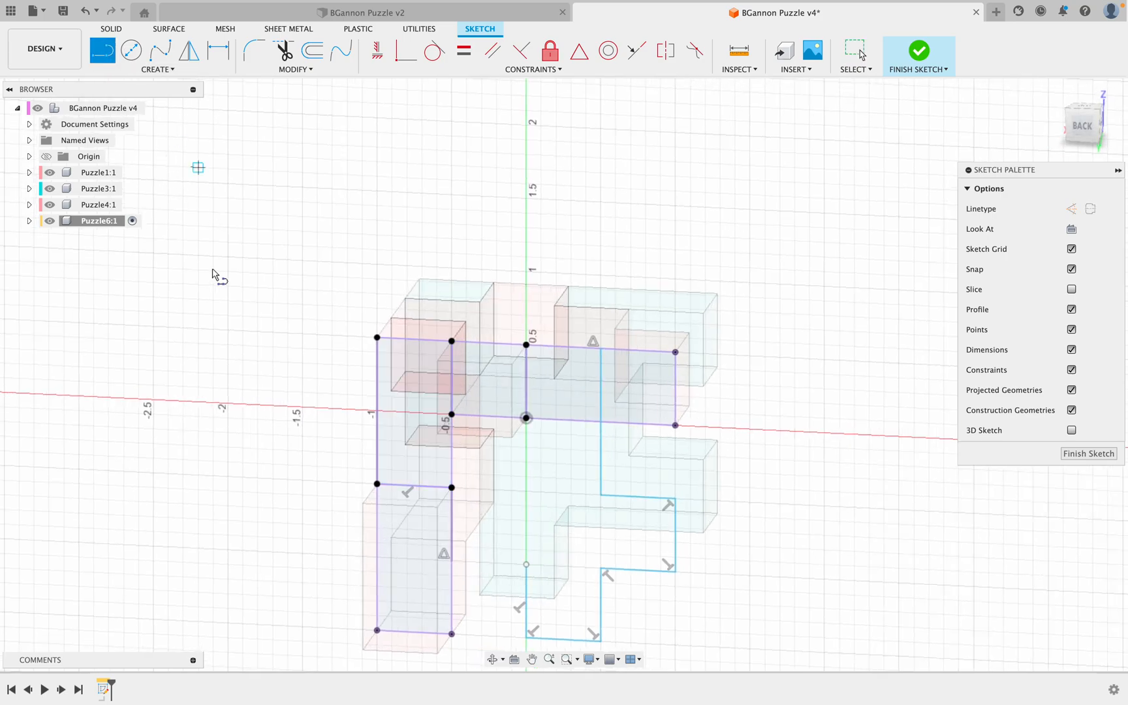
pyautogui.click(452, 560)
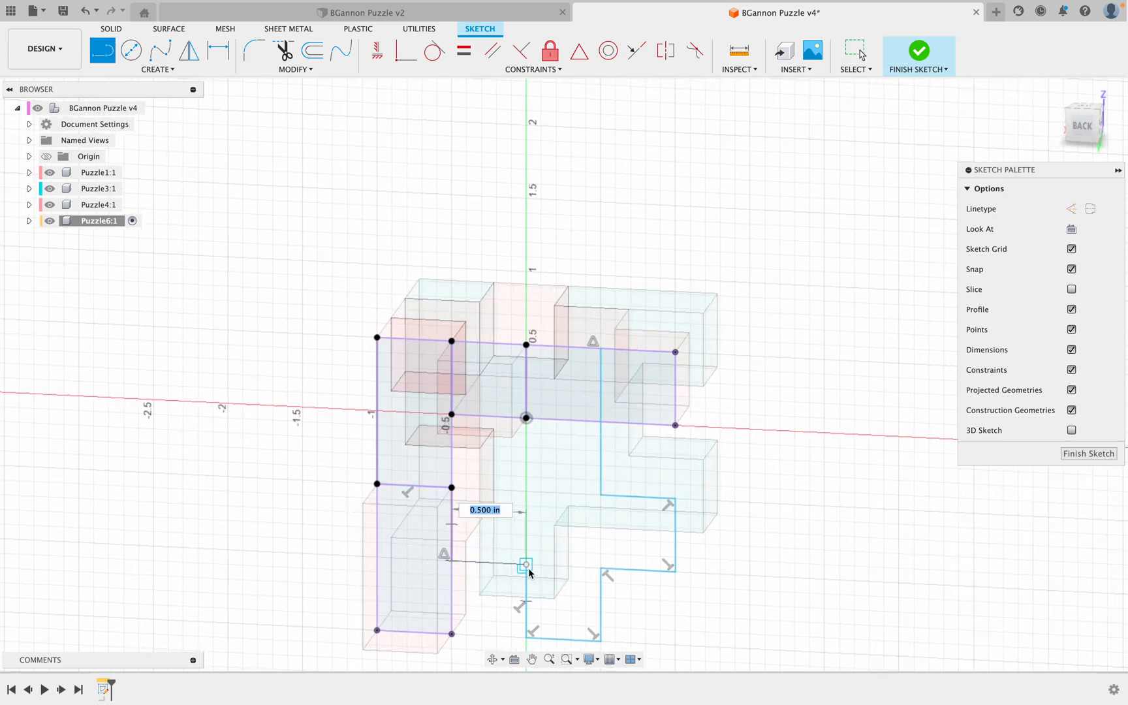
pyautogui.click(526, 564)
pyautogui.press('Escape')
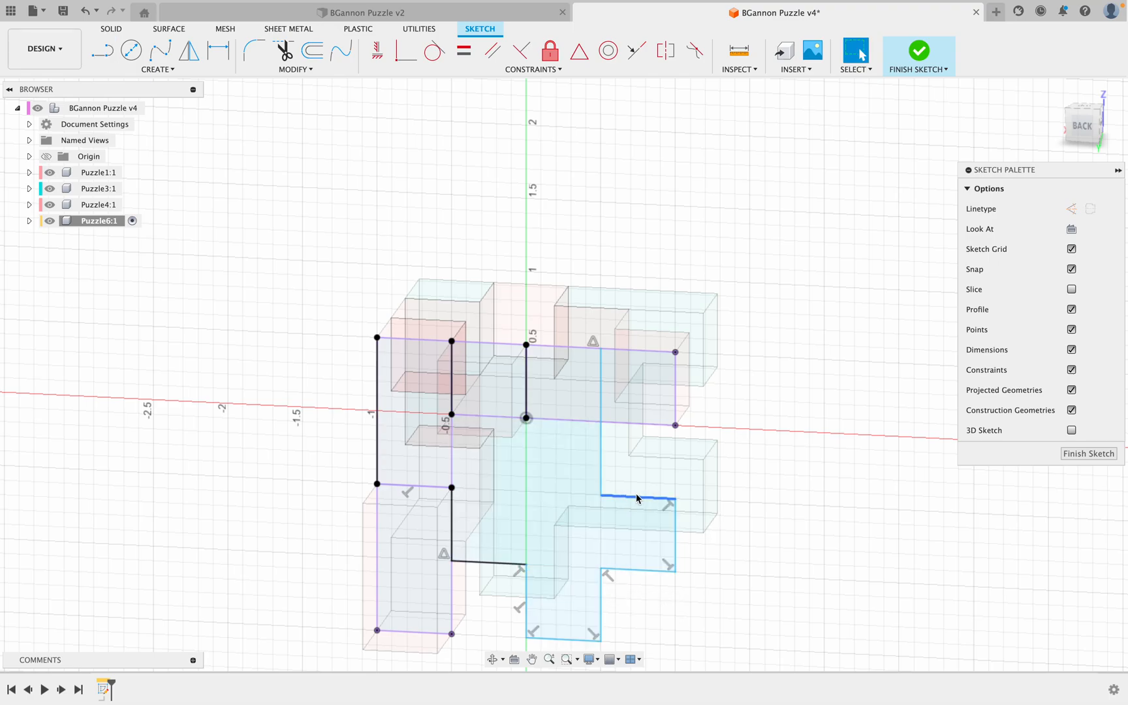
# - Extrude the three regions of the stepped Puzzle6 profile outward by 0.5 in as a new body
pyautogui.click(584, 548)
pyautogui.press('e')
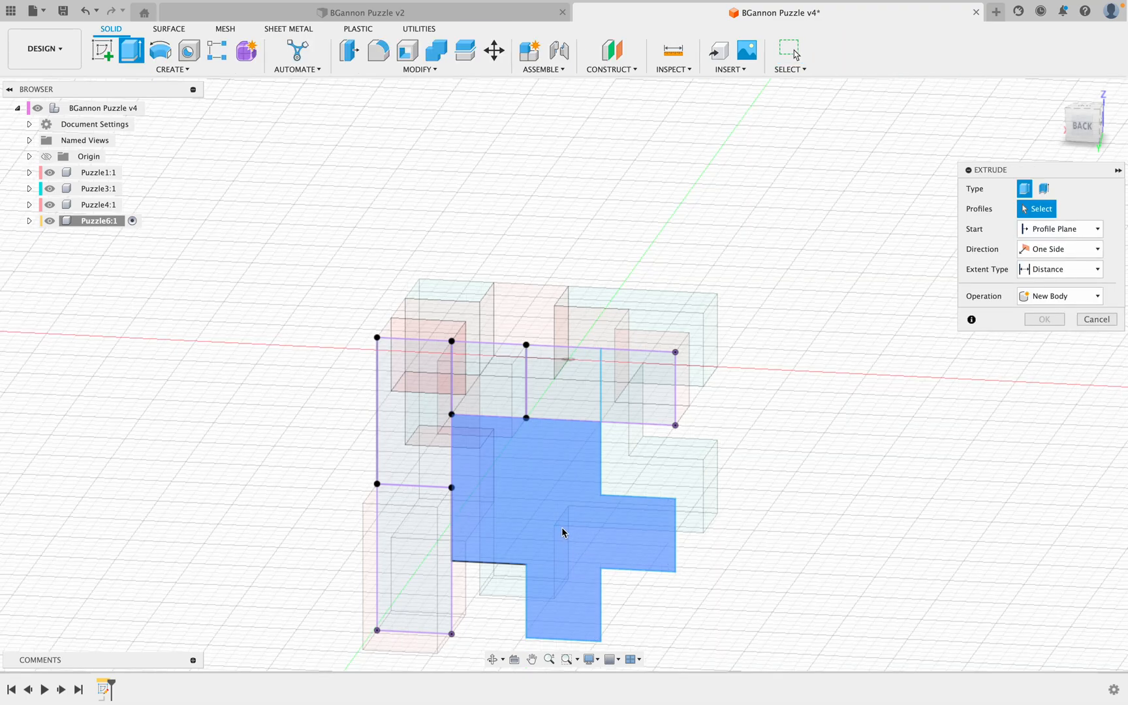
pyautogui.click(422, 407)
pyautogui.click(562, 382)
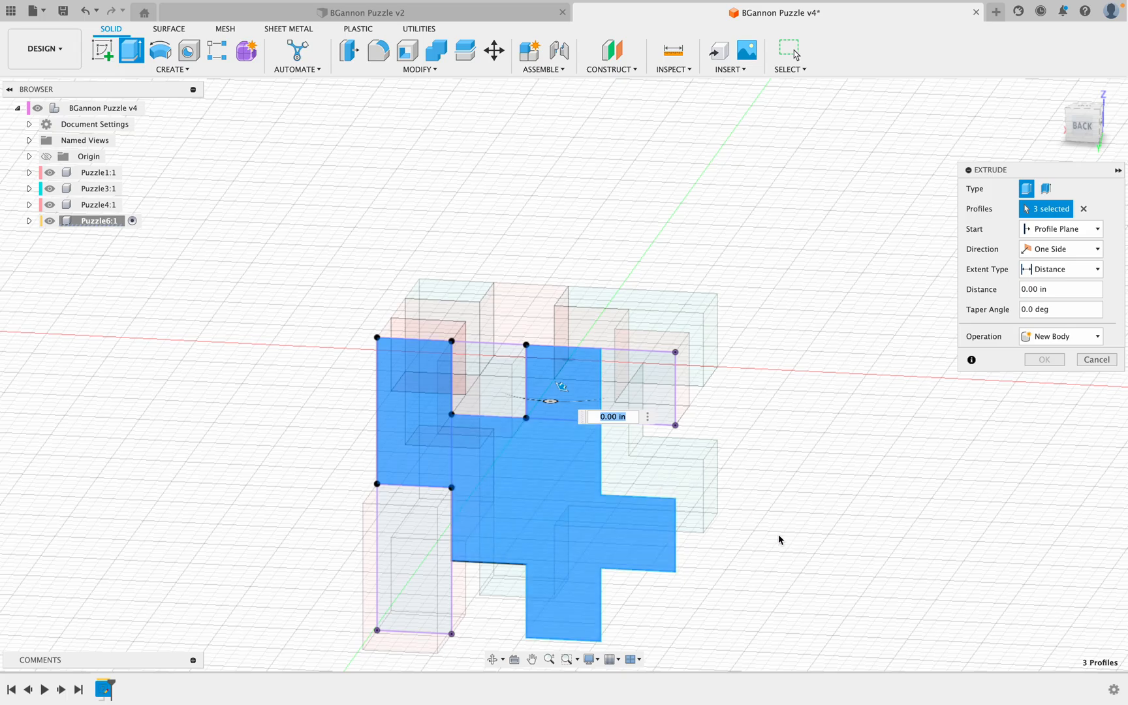
pyautogui.moveTo(769, 558)
pyautogui.keyDown('shift'); pyautogui.mouseDown(button='middle')
pyautogui.moveTo(753, 541)
pyautogui.moveTo(718, 544)
pyautogui.moveTo(695, 564)
pyautogui.moveTo(719, 572)
pyautogui.moveTo(672, 537)
pyautogui.mouseUp(button='middle'); pyautogui.keyUp('shift')
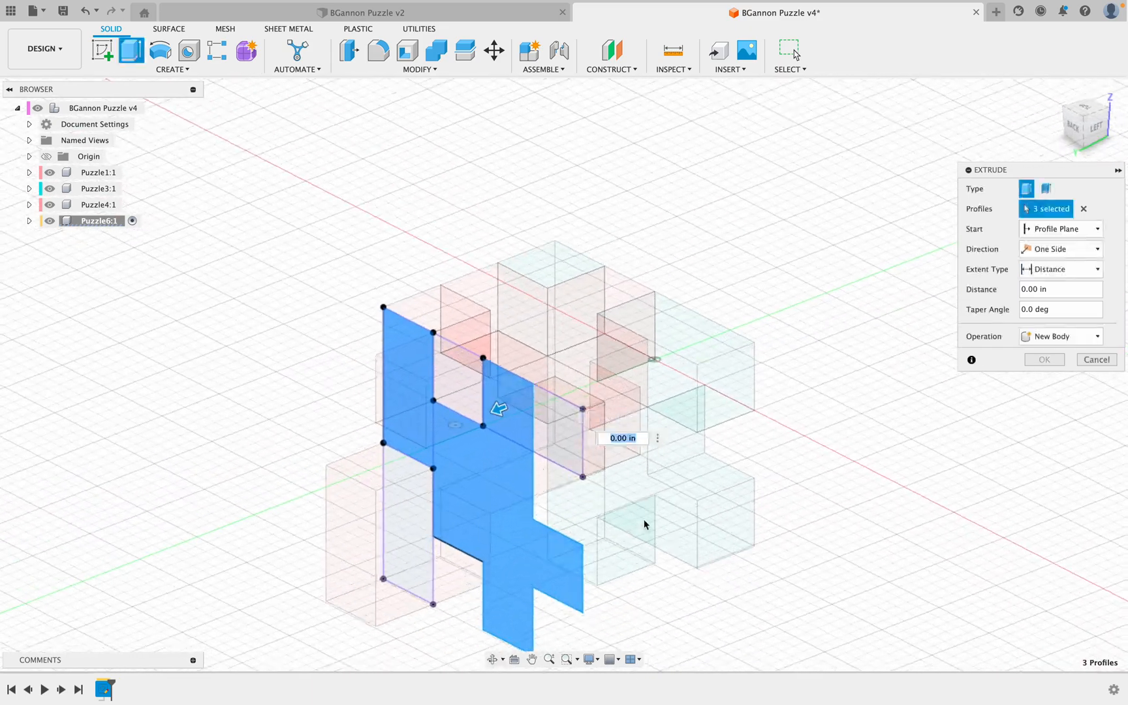
pyautogui.moveTo(491, 411); pyautogui.dragTo(441, 431)
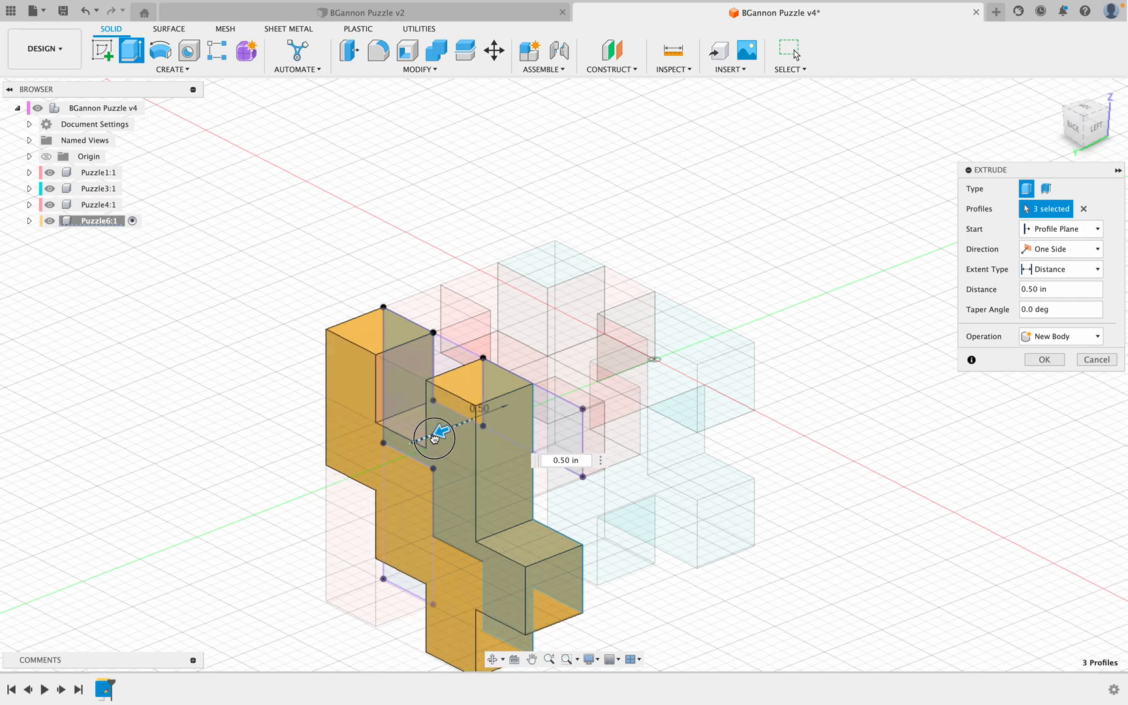
pyautogui.click(1035, 362)
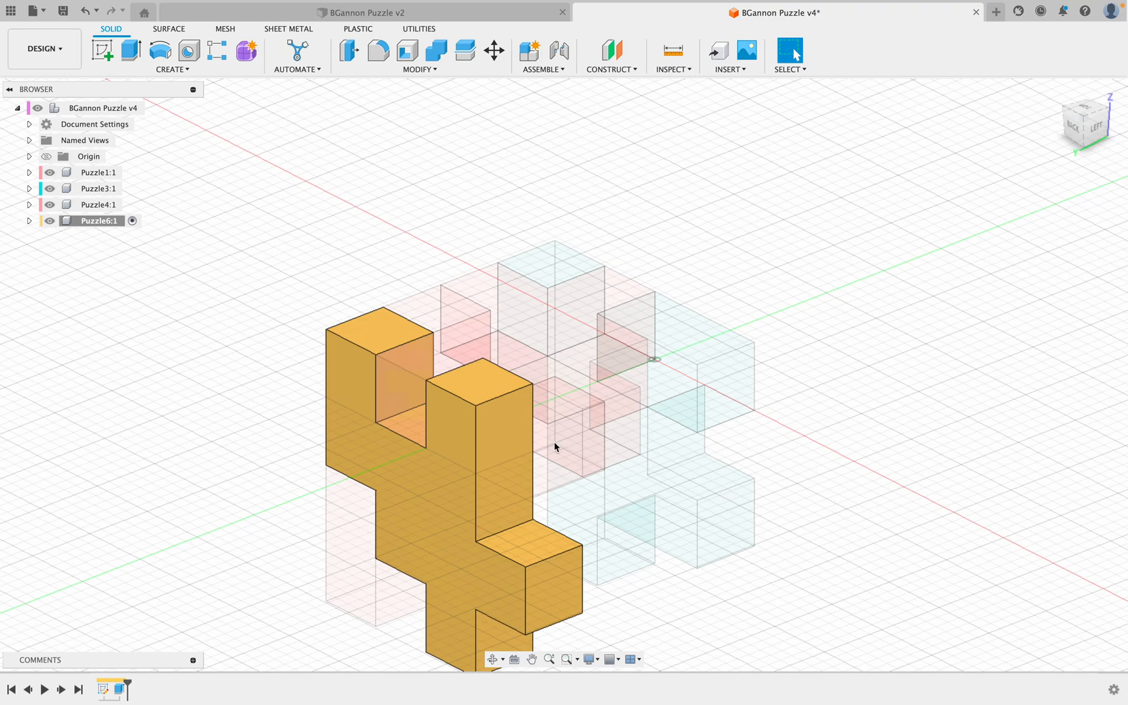
# - Activate the top-level assembly and create a new internal component named Puzzle2
pyautogui.click(88, 220)
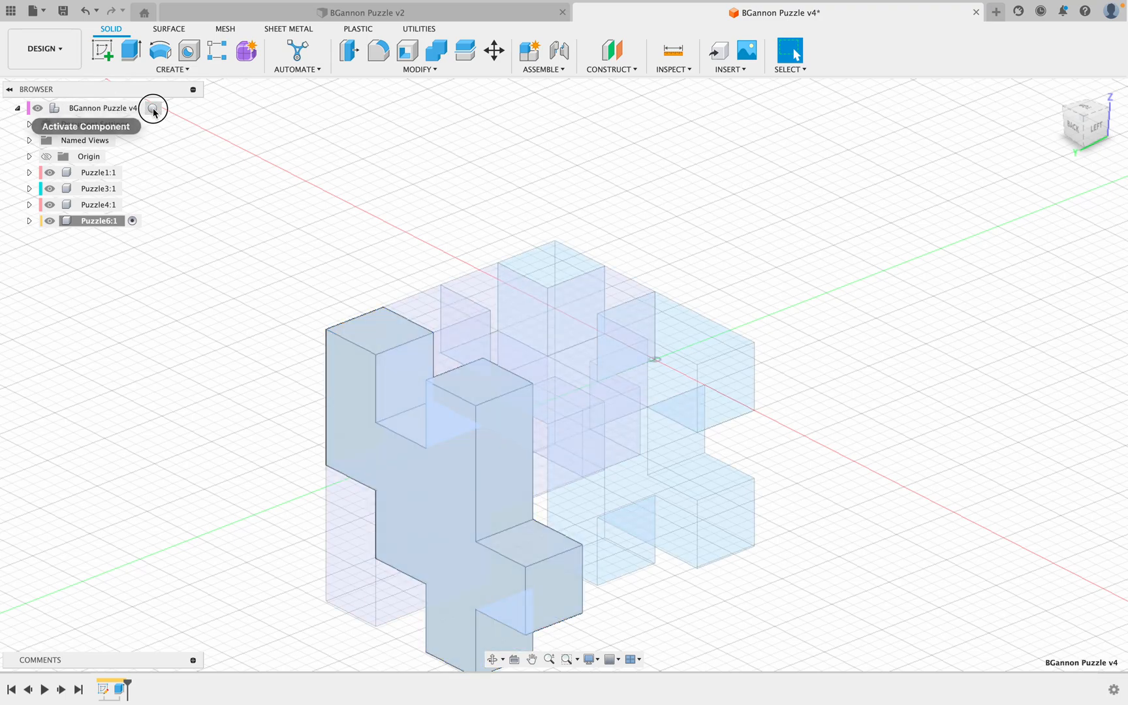
pyautogui.click(153, 108)
pyautogui.click(166, 70)
pyautogui.click(174, 94)
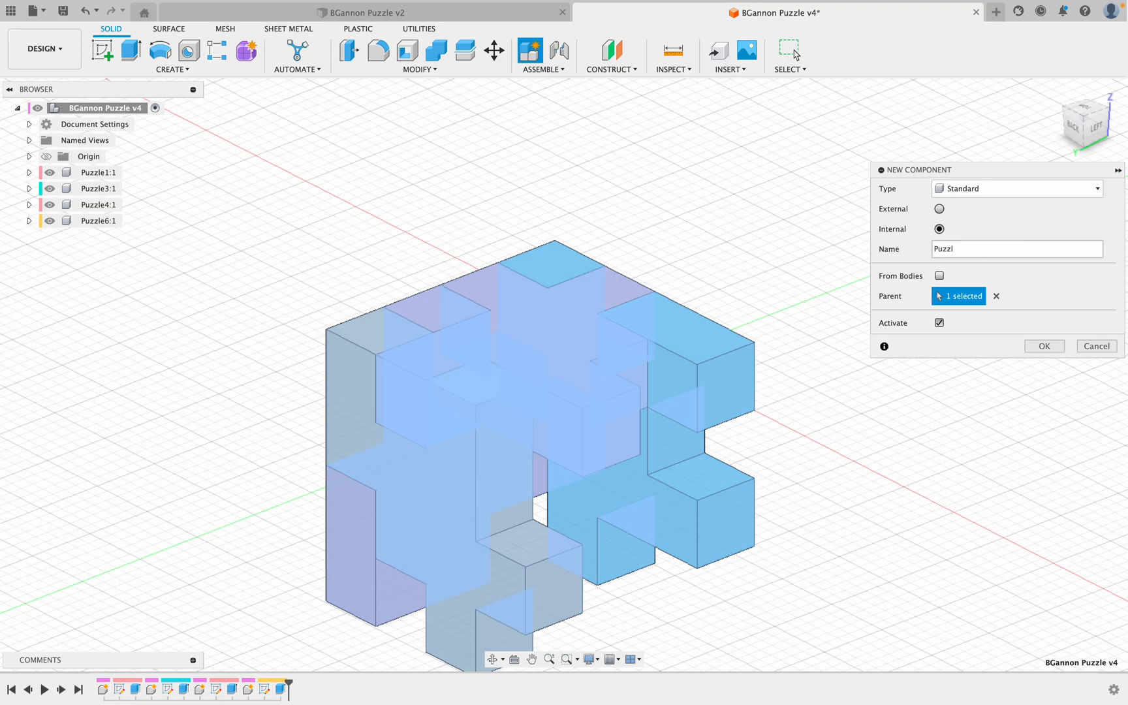
pyautogui.press('Return')
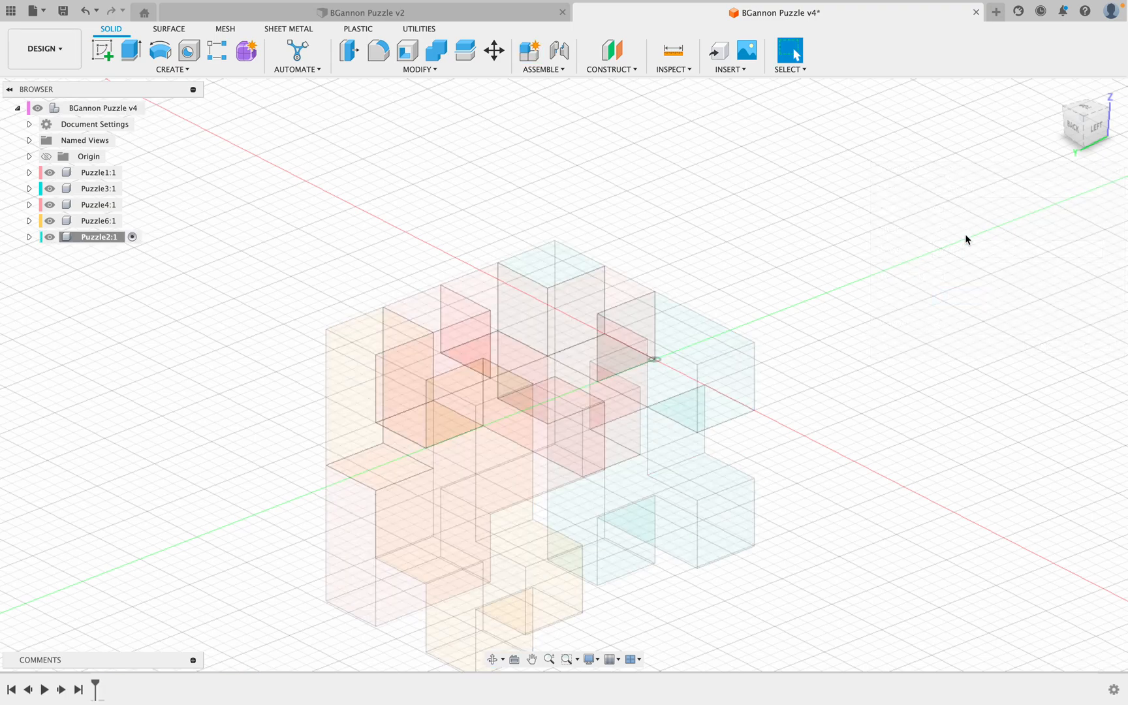
# - Start a sketch for Puzzle2 on the left-facing inner face of the assembled pieces
pyautogui.click(174, 77)
pyautogui.click(151, 96)
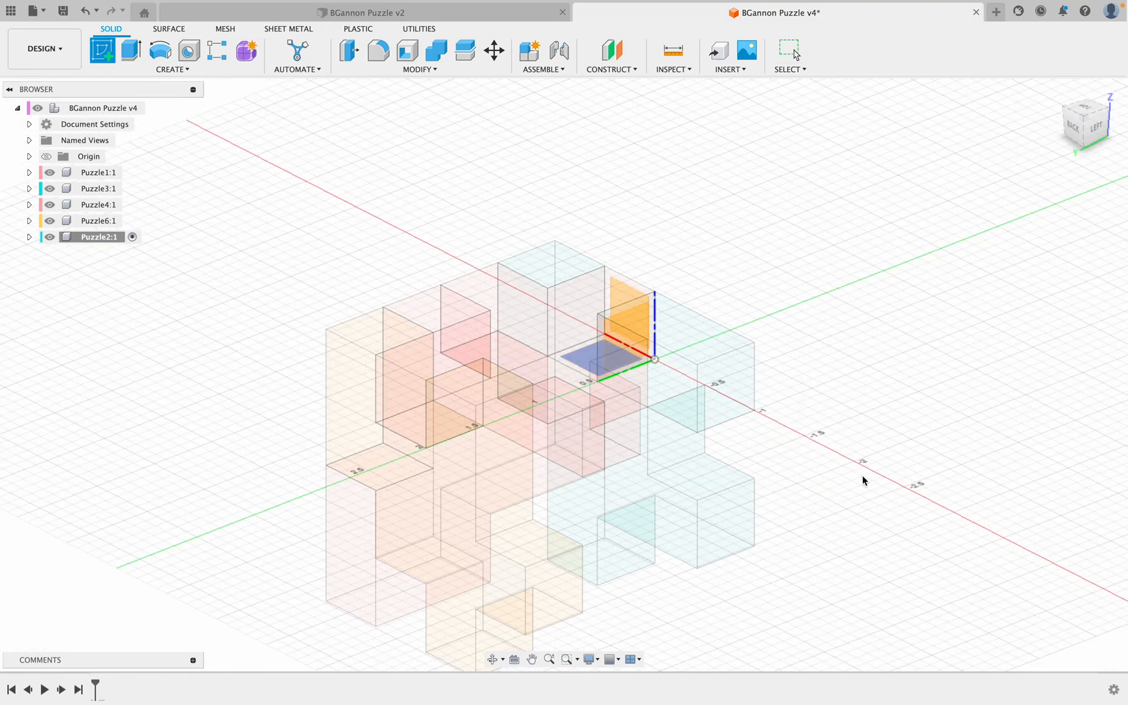
pyautogui.keyDown('shift'); pyautogui.moveTo(821, 523); pyautogui.dragTo(720, 517, button='middle'); pyautogui.keyUp('shift')
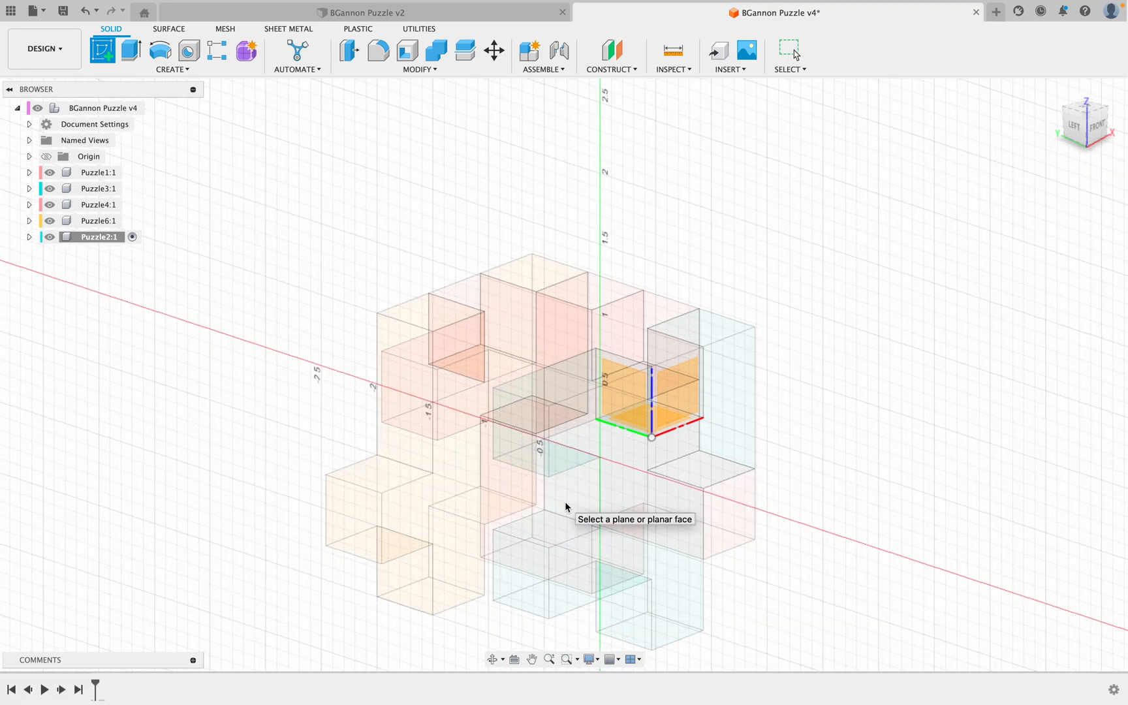
pyautogui.keyDown('shift'); pyautogui.moveTo(564, 506); pyautogui.dragTo(181, 525, button='middle'); pyautogui.keyUp('shift')
pyautogui.click(568, 439)
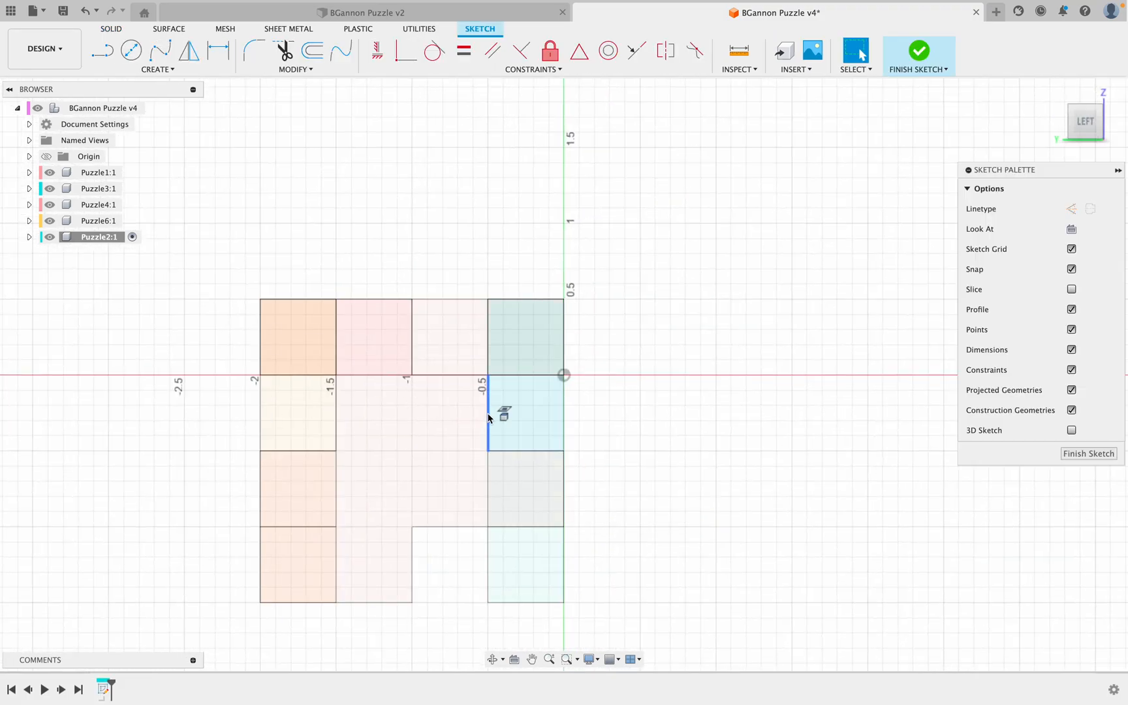
# - Project the surrounding pieces' eight faces on the left side into the Puzzle2 sketch
pyautogui.press('p')
pyautogui.click(304, 340)
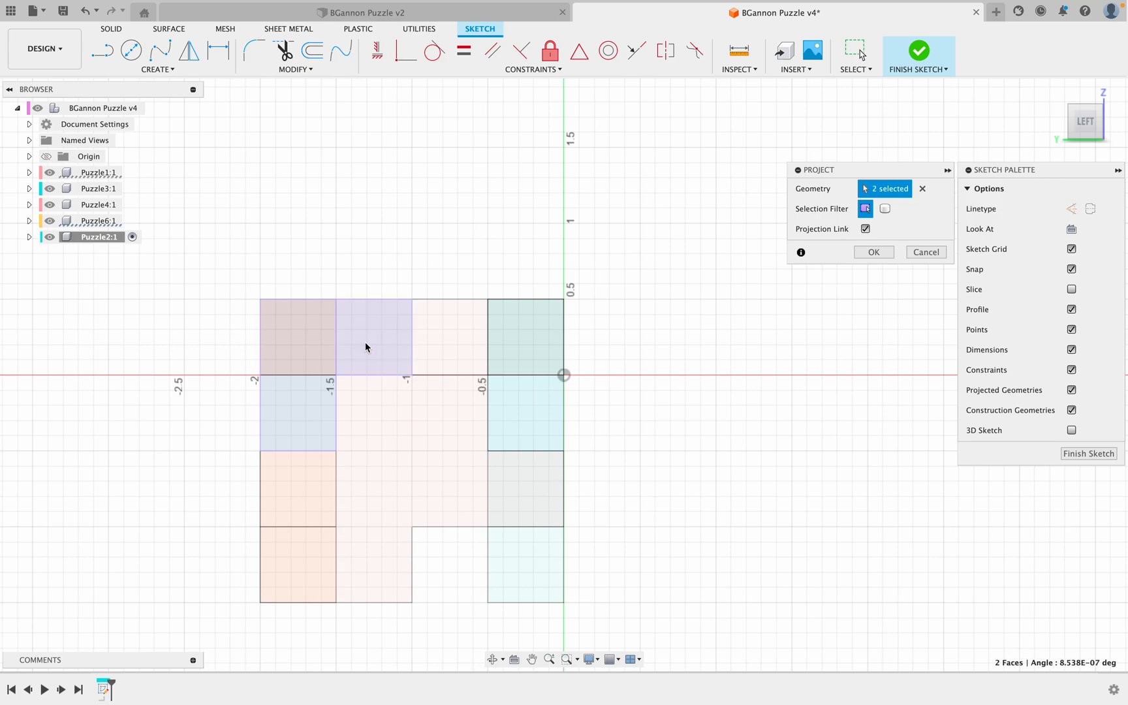
pyautogui.click(465, 340)
pyautogui.click(530, 342)
pyautogui.click(540, 416)
pyautogui.click(544, 507)
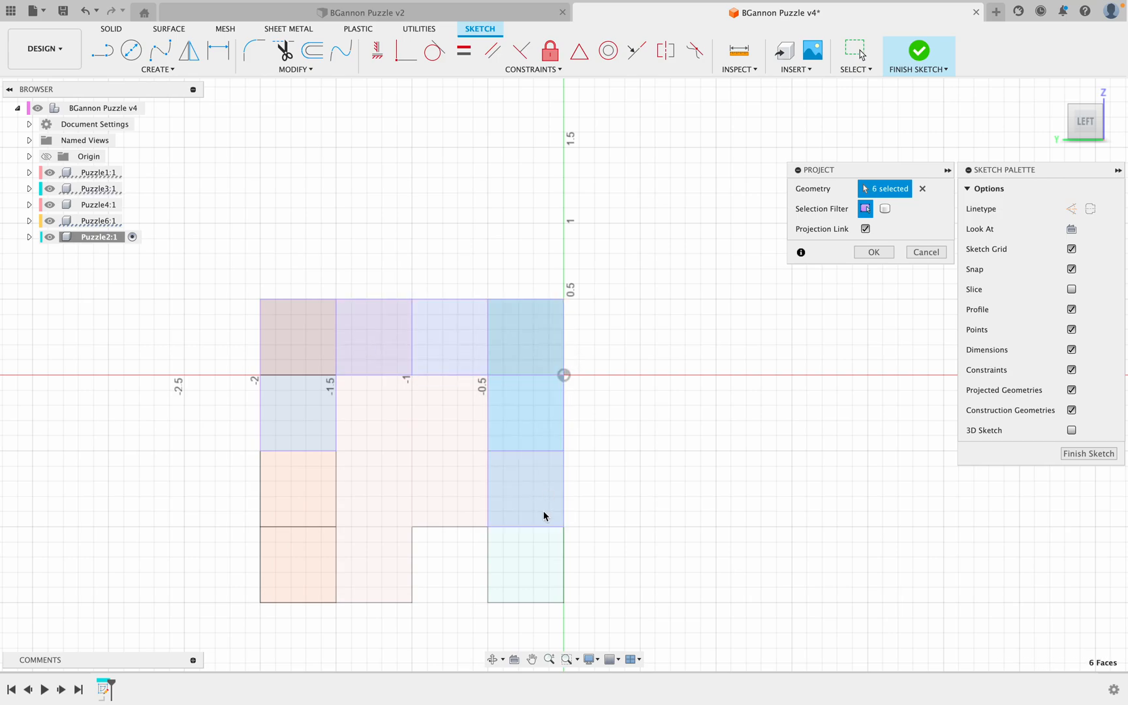
pyautogui.click(526, 549)
pyautogui.click(375, 552)
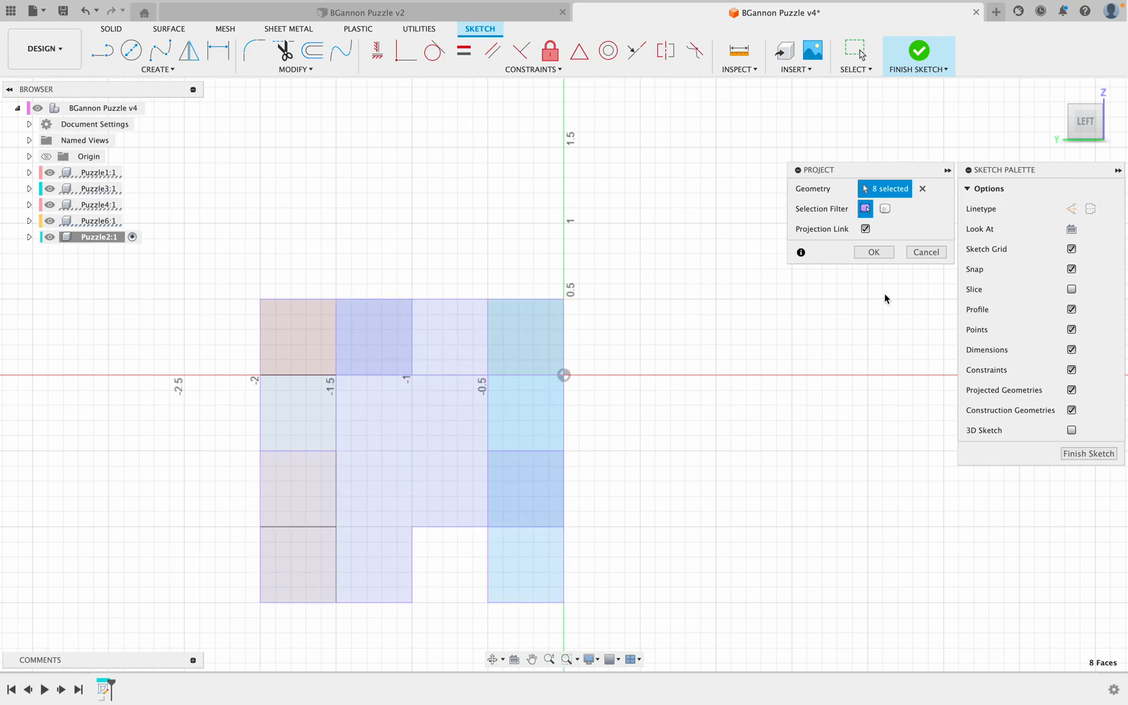
pyautogui.click(890, 254)
# - Facing the left side, draw 0.5 in horizontal lines for the shoulder at the origin and the adjoining middle tab's upper edge
pyautogui.moveTo(727, 485)
pyautogui.keyDown('shift'); pyautogui.mouseDown(button='middle')
pyautogui.moveTo(692, 503)
pyautogui.moveTo(722, 499)
pyautogui.moveTo(723, 480)
pyautogui.moveTo(689, 494)
pyautogui.mouseUp(button='middle'); pyautogui.keyUp('shift')
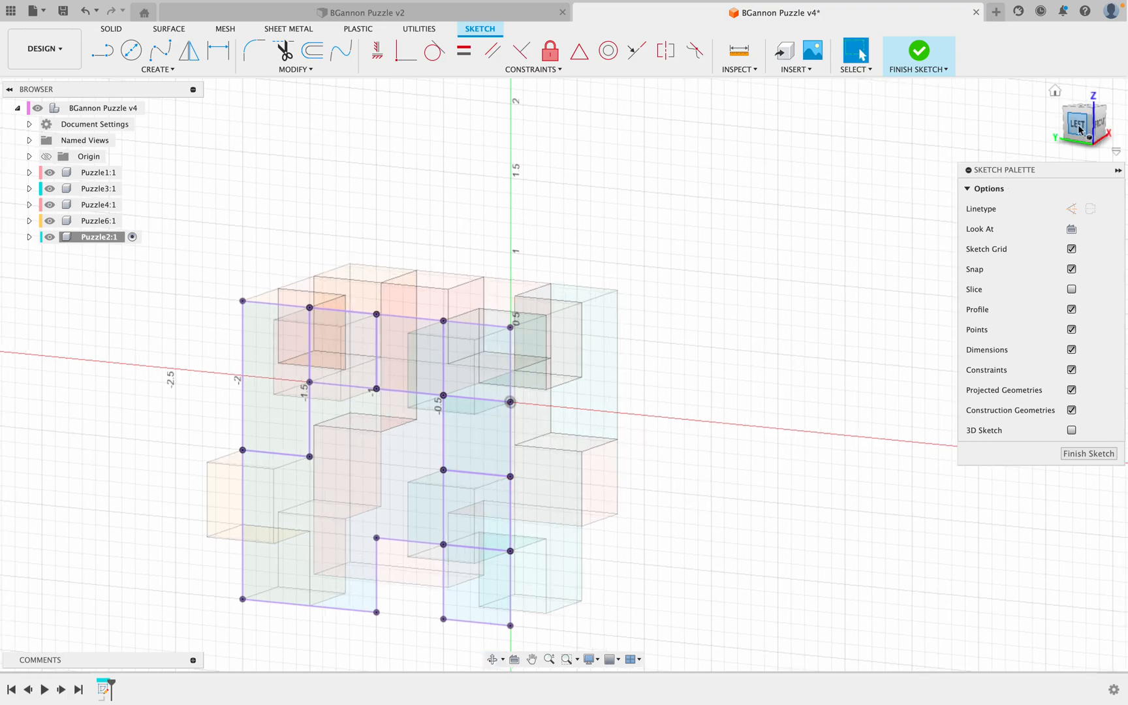
pyautogui.click(1044, 133)
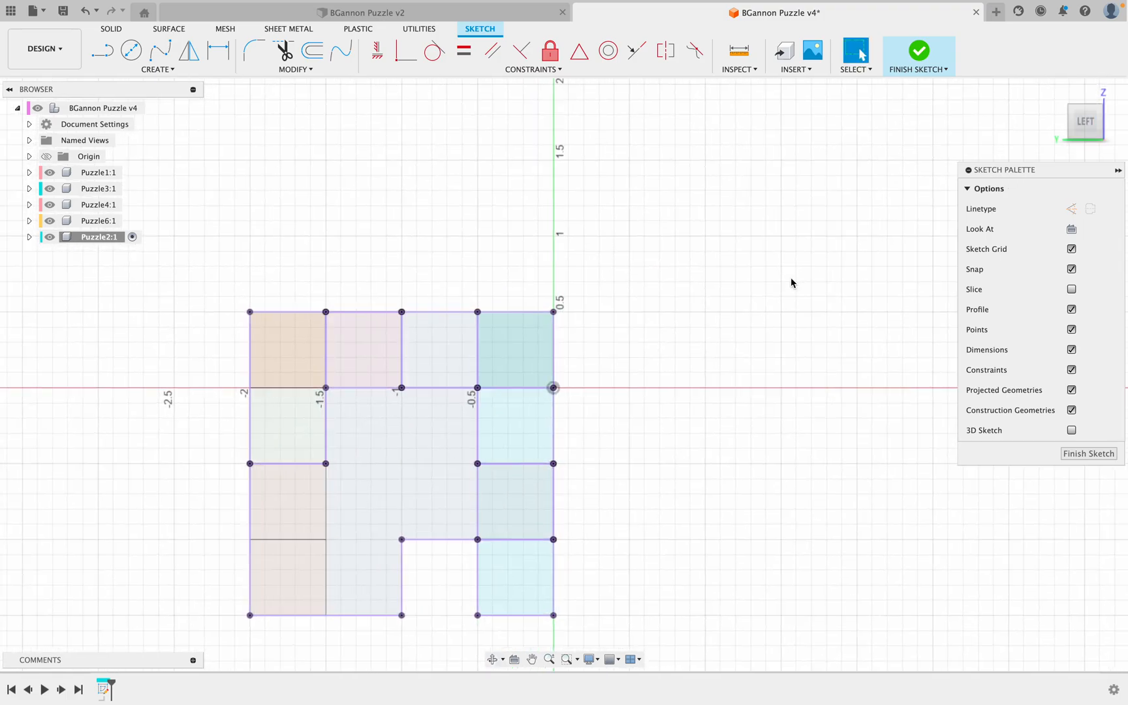
pyautogui.click(108, 60)
pyautogui.click(554, 389)
pyautogui.click(480, 389)
pyautogui.click(478, 312)
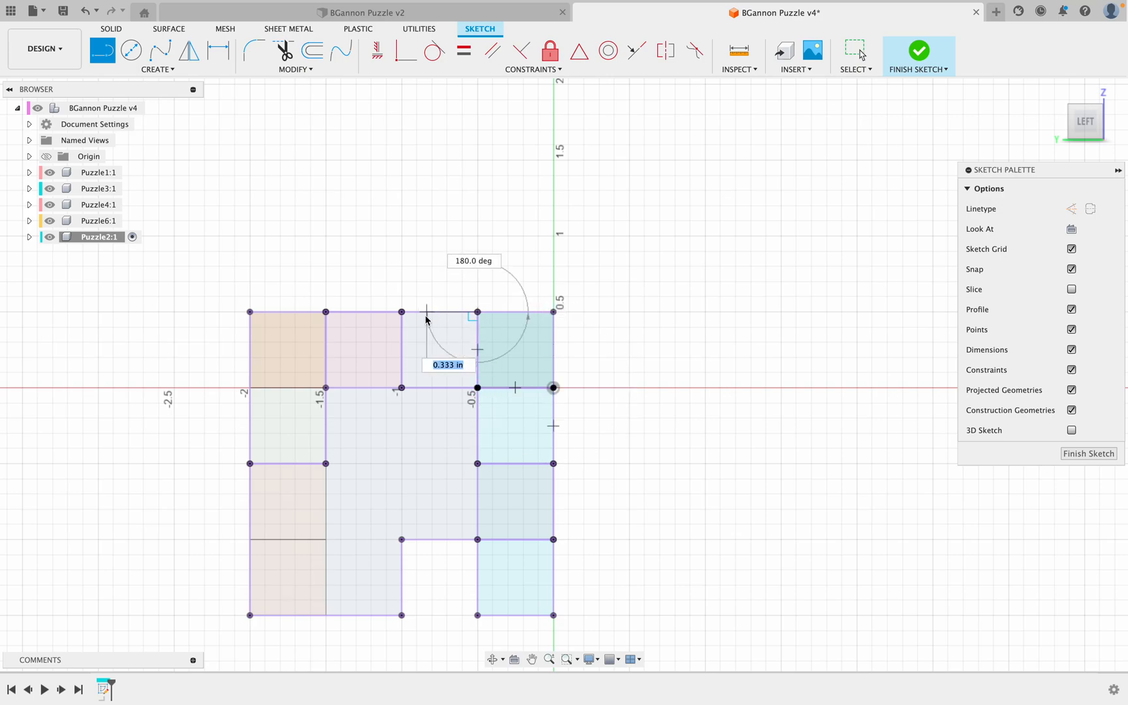
pyautogui.click(401, 312)
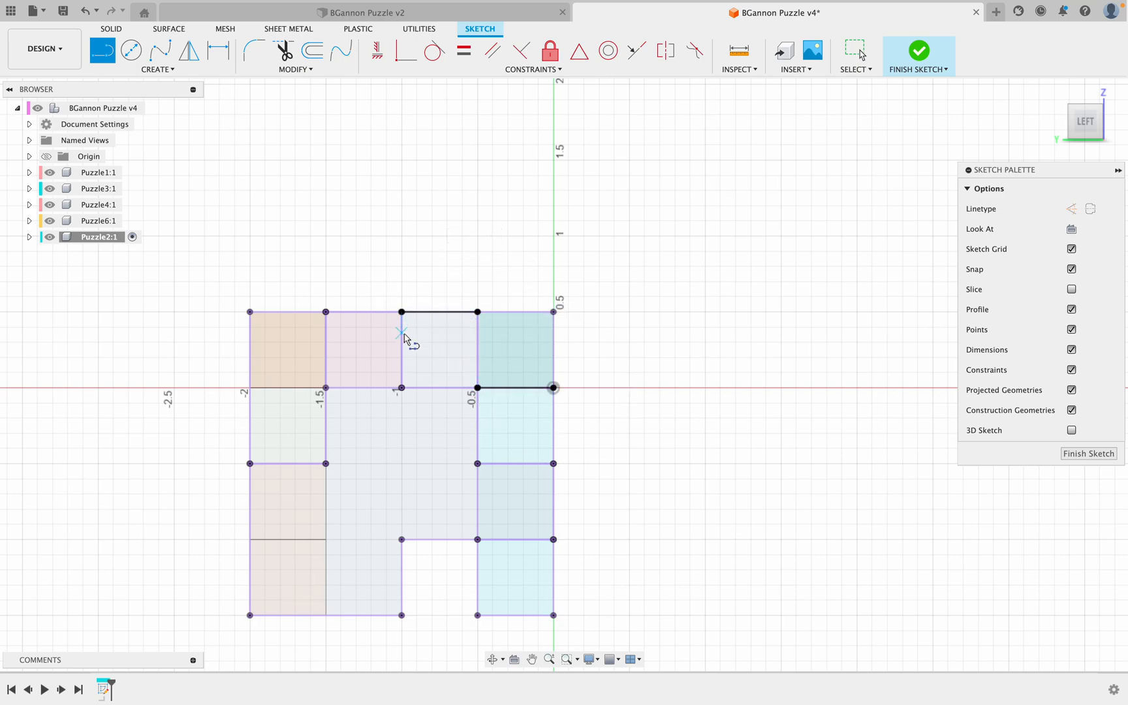
# - Draw 0.5 in horizontal lines for the upper notch's floor and the outer tab's upper and lower edges
pyautogui.click(401, 389)
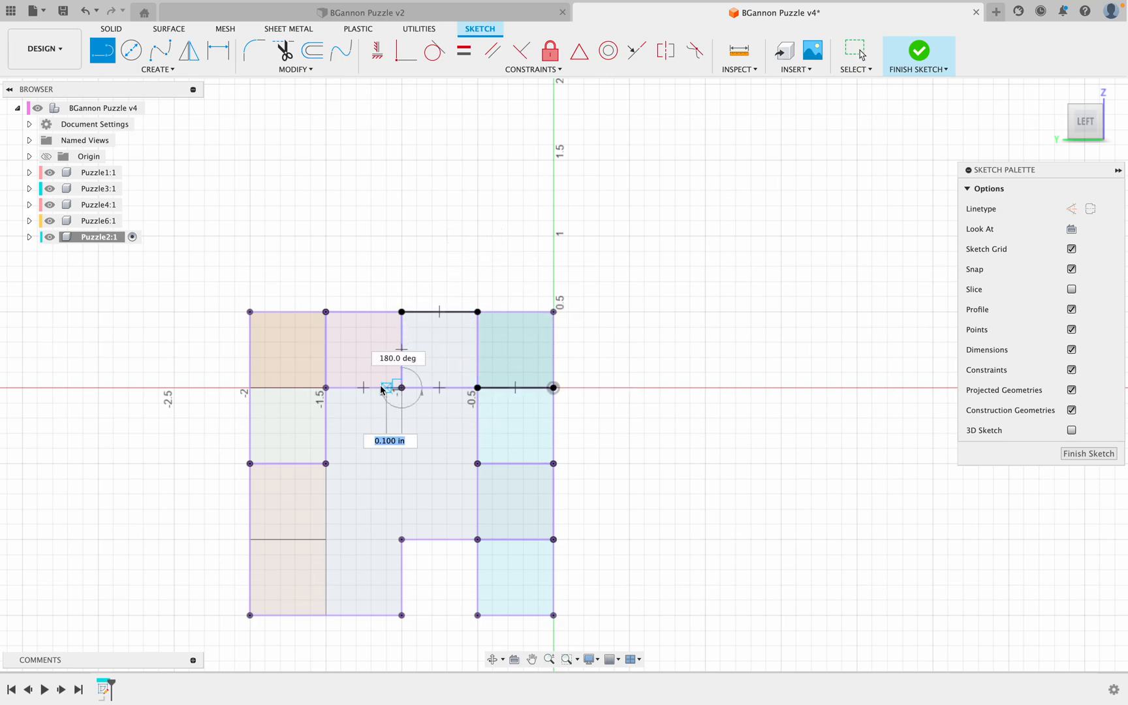
pyautogui.click(327, 388)
pyautogui.click(326, 313)
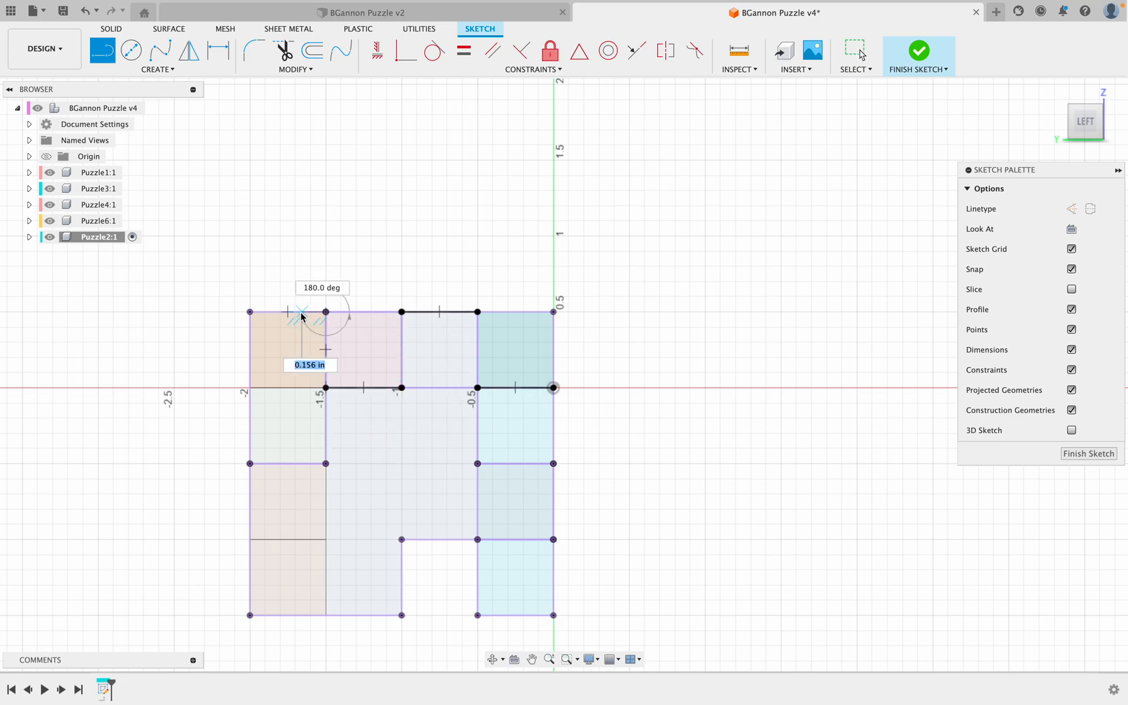
pyautogui.click(250, 312)
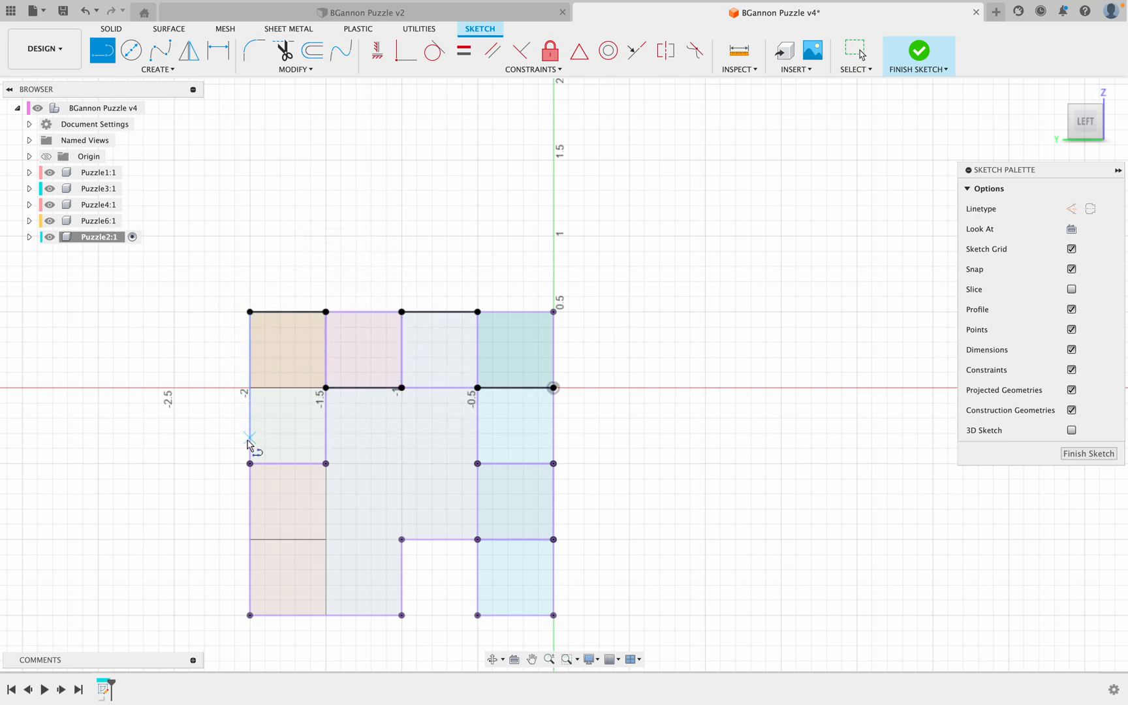
pyautogui.click(326, 464)
pyautogui.press('Escape')
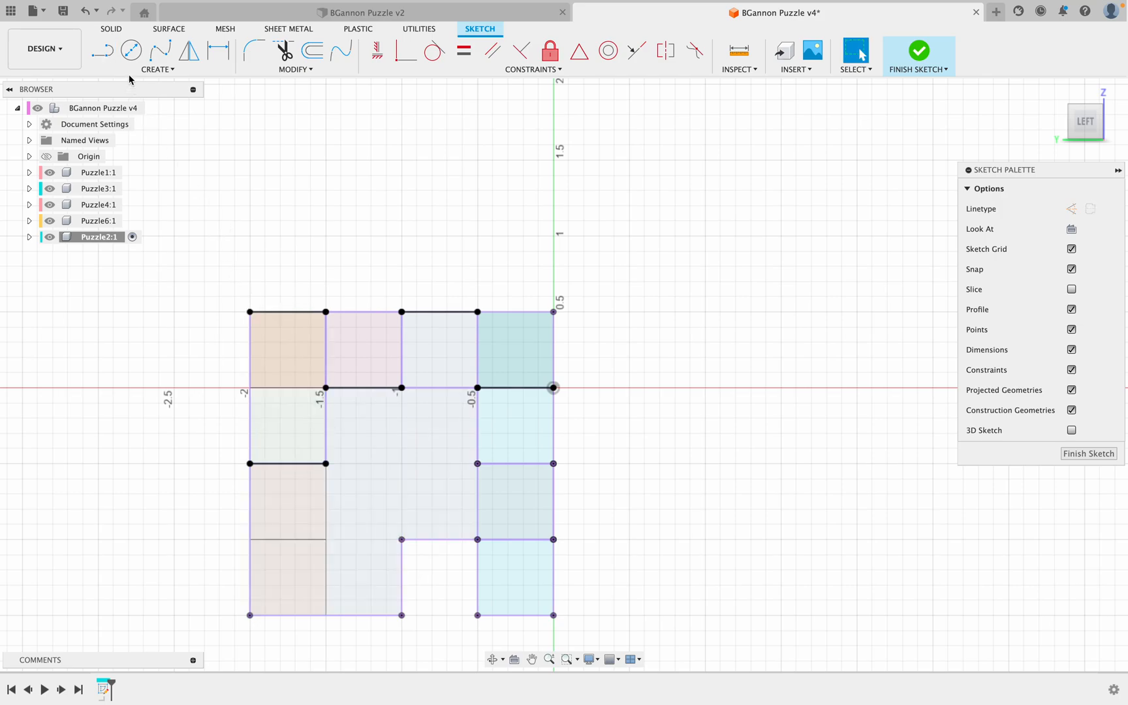
# - Draw a 0.5 in horizontal line from the lower notch's inner corner, continuing 0.5 in up to the outer tab's lower corner
pyautogui.click(103, 60)
pyautogui.click(401, 540)
pyautogui.moveTo(326, 542); pyautogui.dragTo(326, 465)
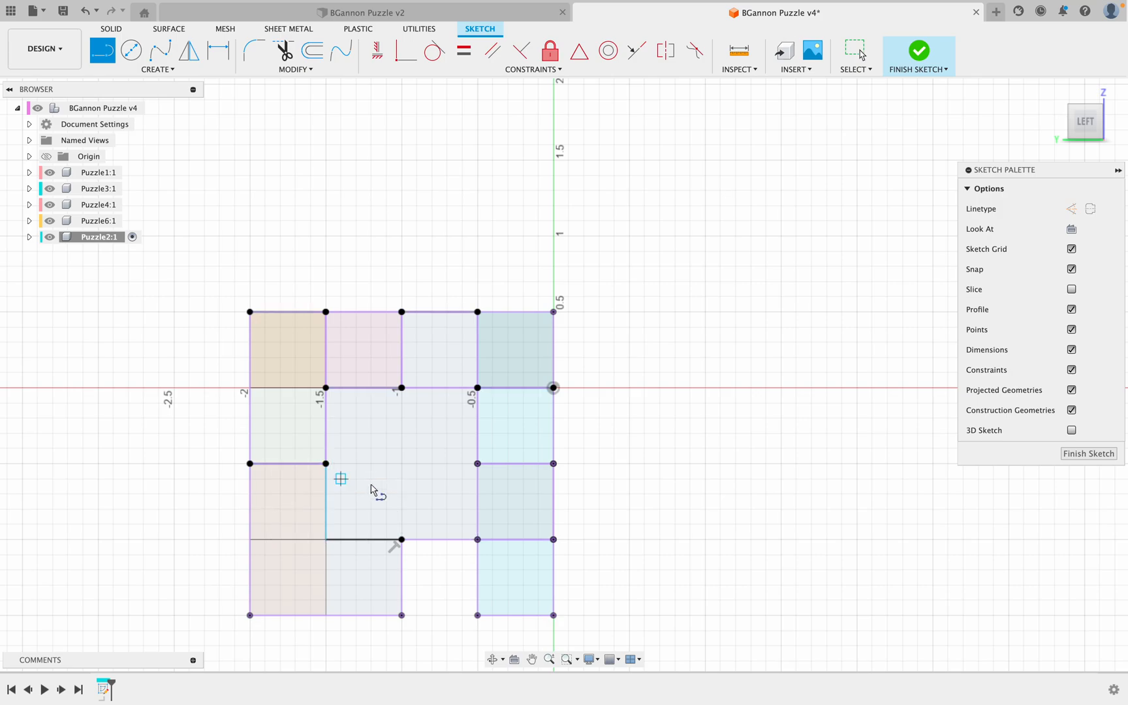
# - Outline the 0.5 in wide lower tab, run its far side up 1 in, and draw the side tab's lower and outer edges to the origin
pyautogui.click(403, 540)
pyautogui.click(402, 615)
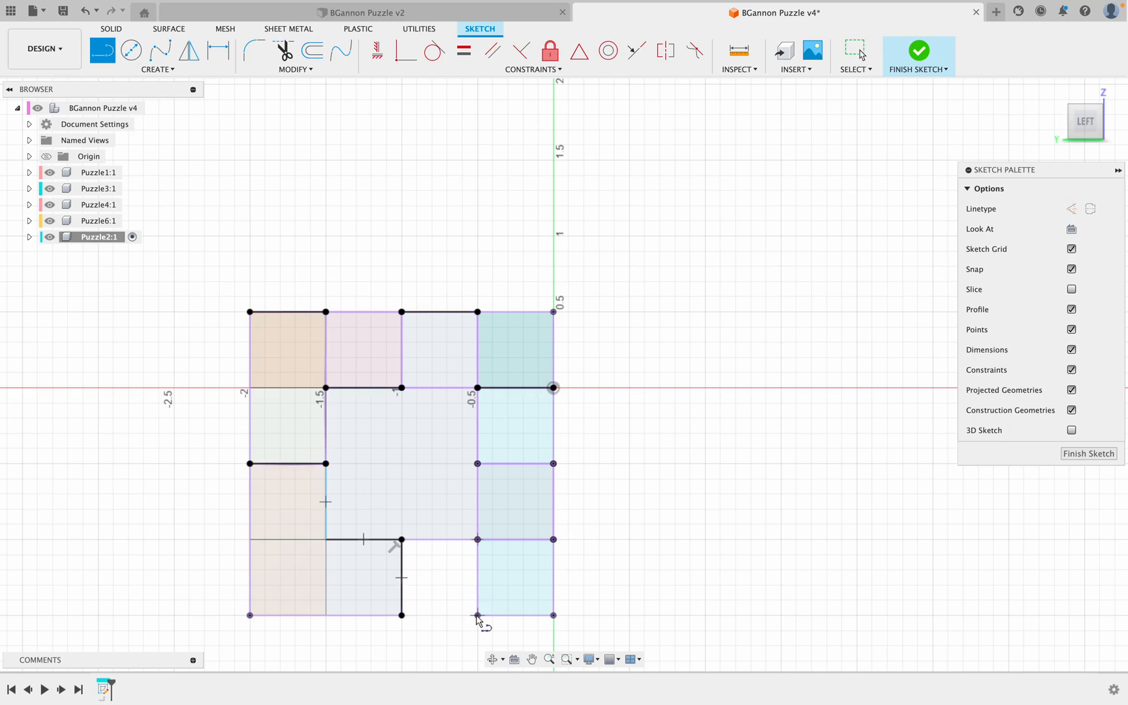
pyautogui.click(477, 615)
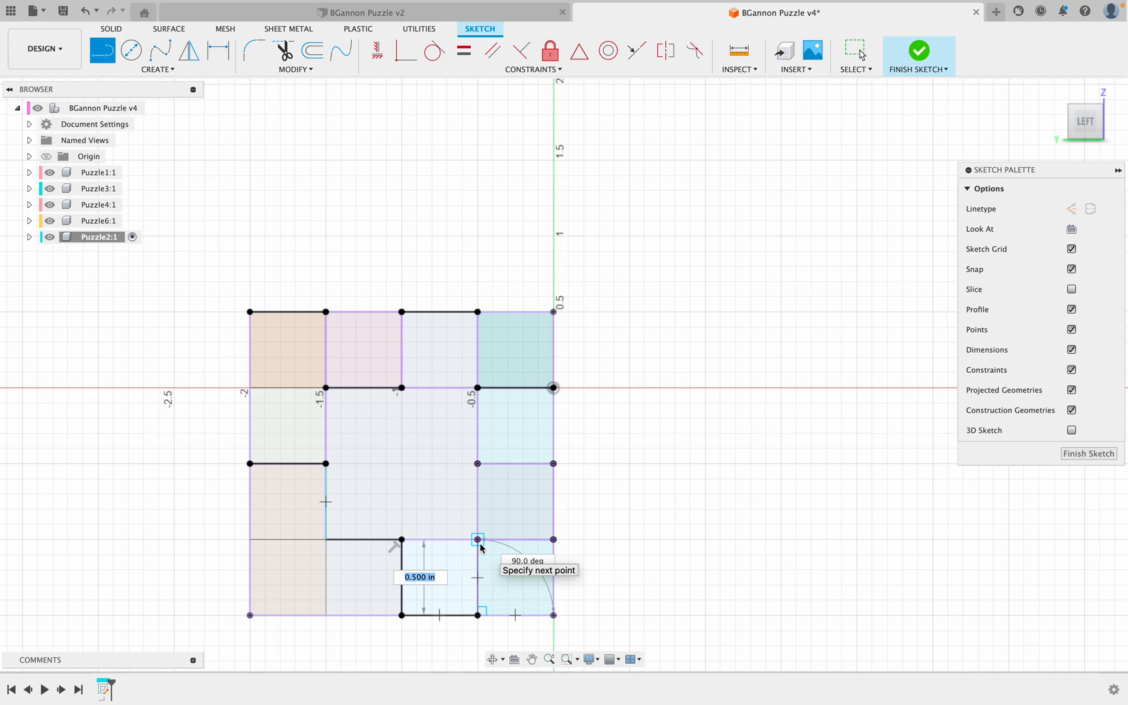
pyautogui.click(478, 464)
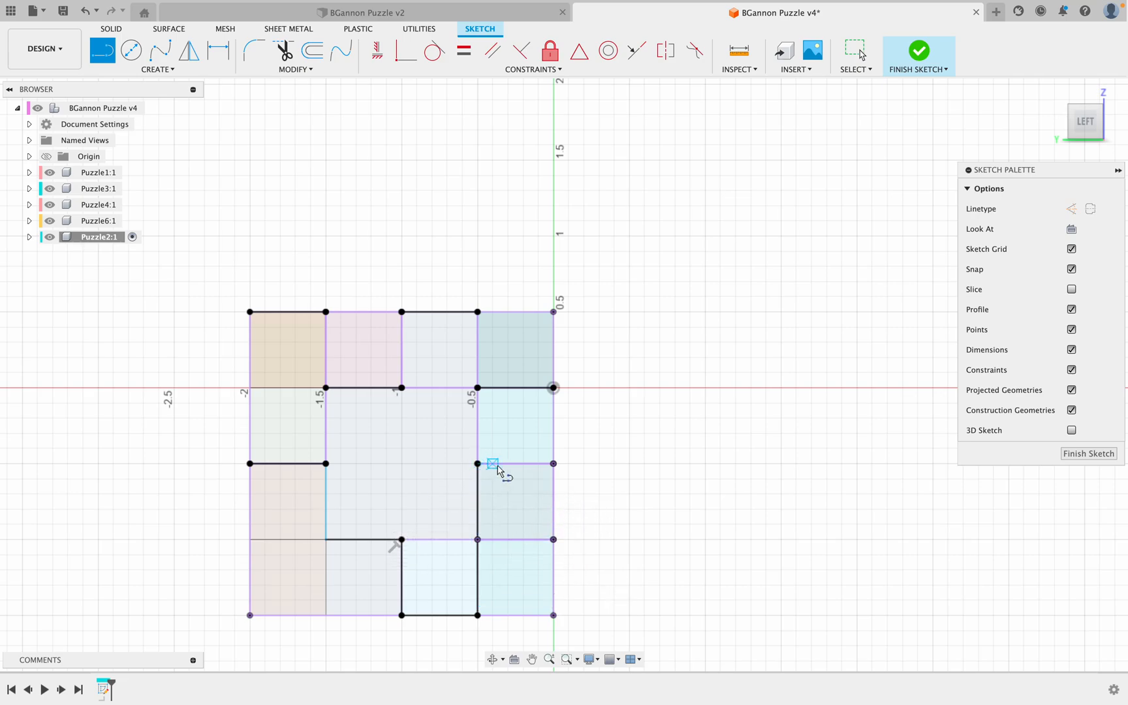
pyautogui.click(553, 463)
pyautogui.click(554, 388)
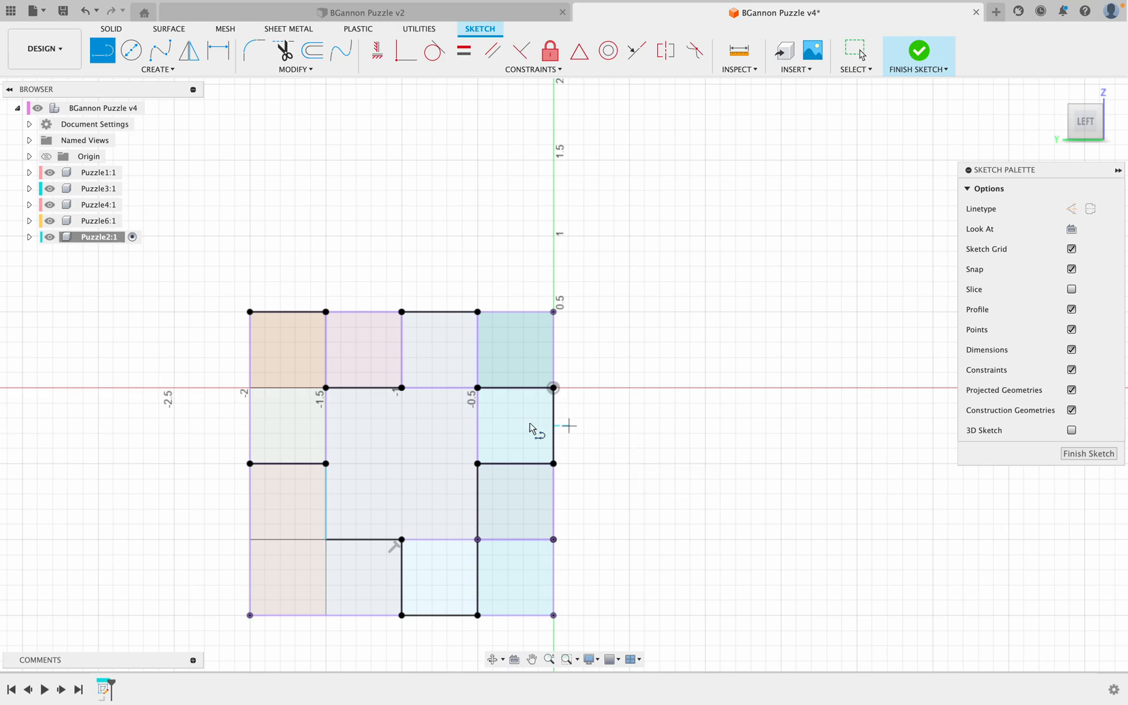
# - Draw the two 0.5 in vertical sides of the upper middle tab over the projected edges
pyautogui.click(478, 388)
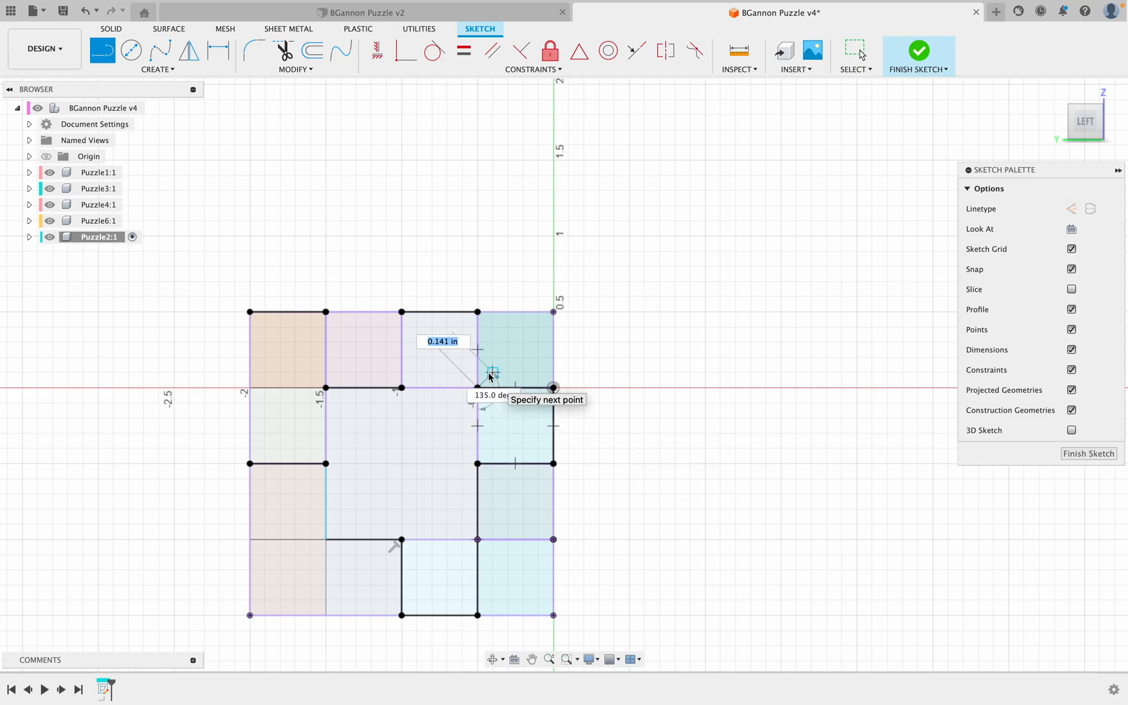
pyautogui.click(478, 314)
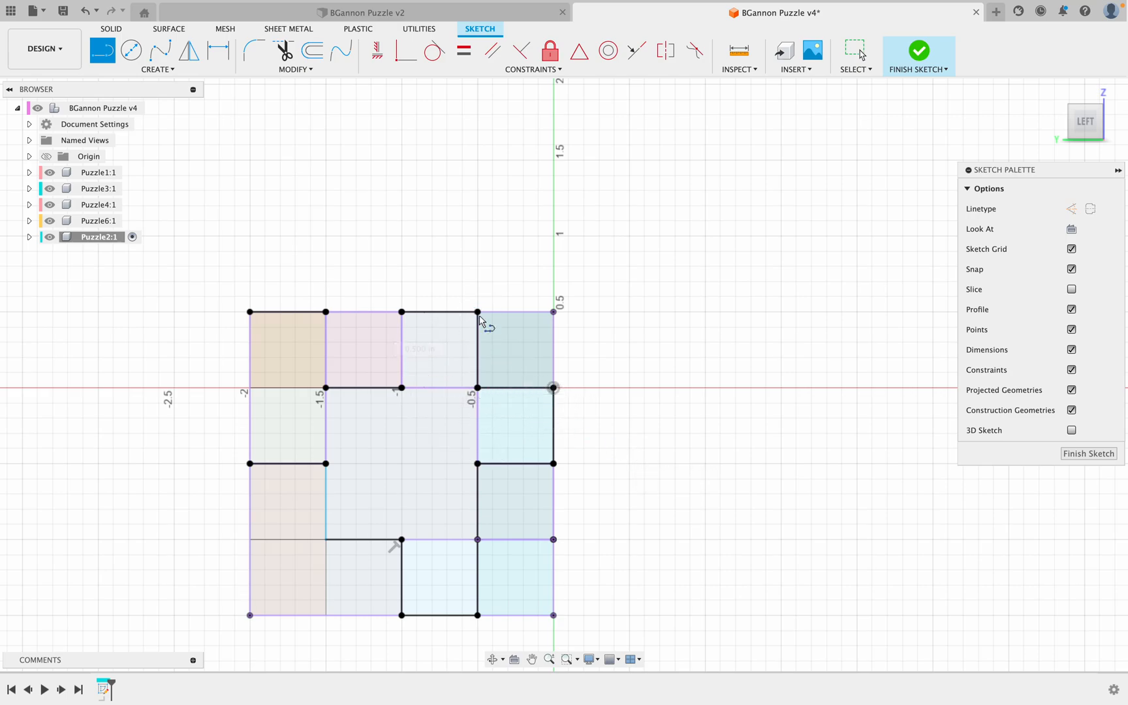
pyautogui.click(401, 388)
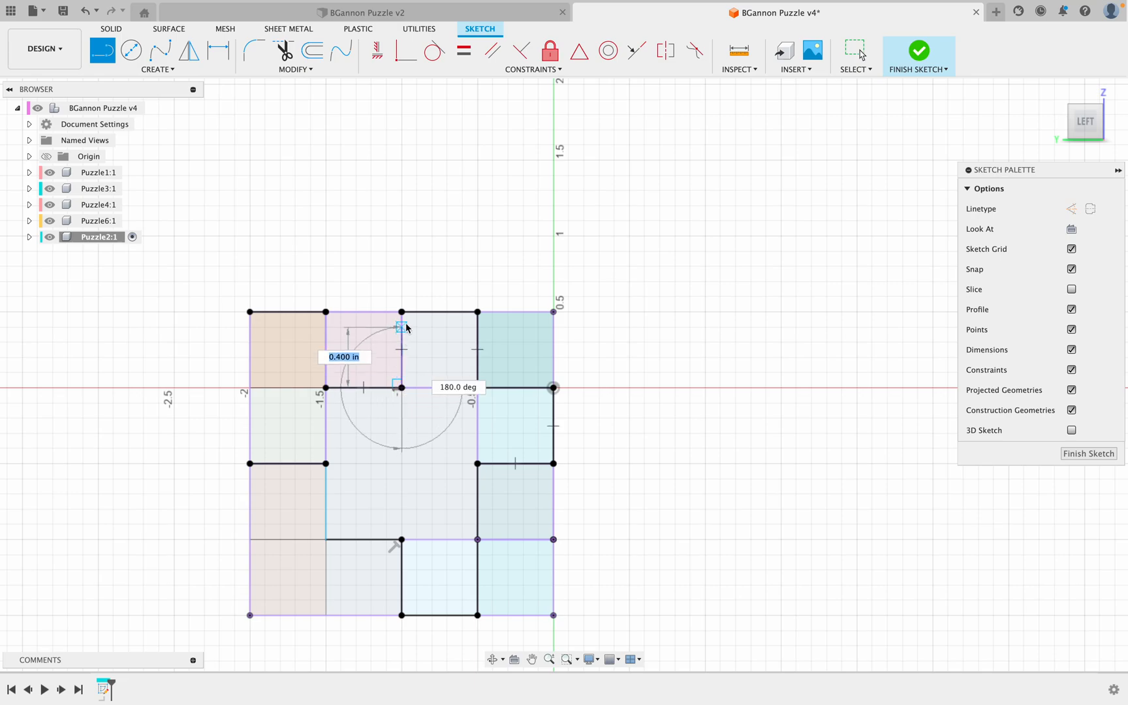
pyautogui.click(403, 313)
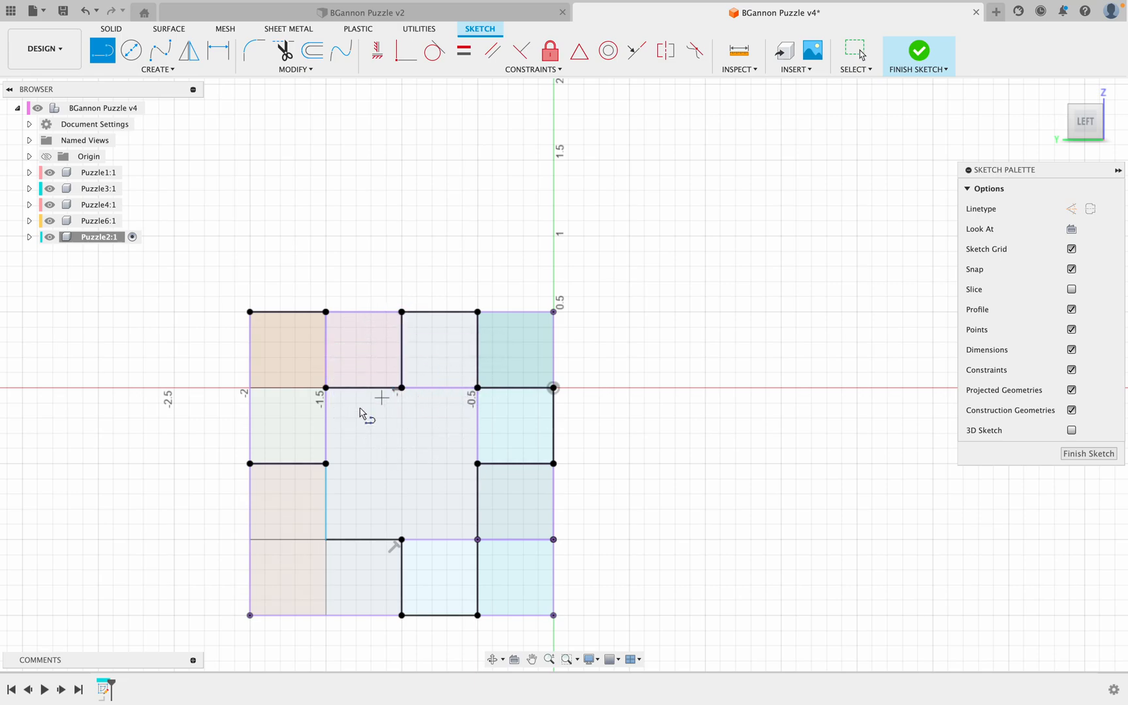
# - Draw the outer tab's 0.5 in inner side above the notch and its 1 in outer side
pyautogui.click(326, 388)
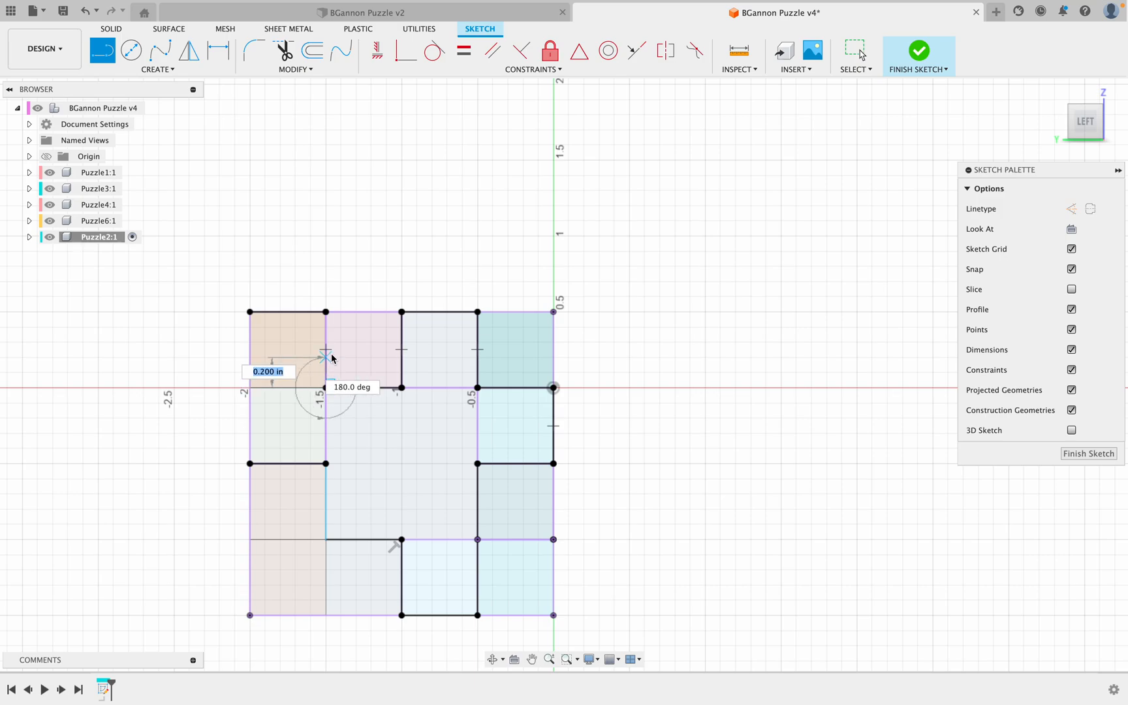
pyautogui.click(326, 314)
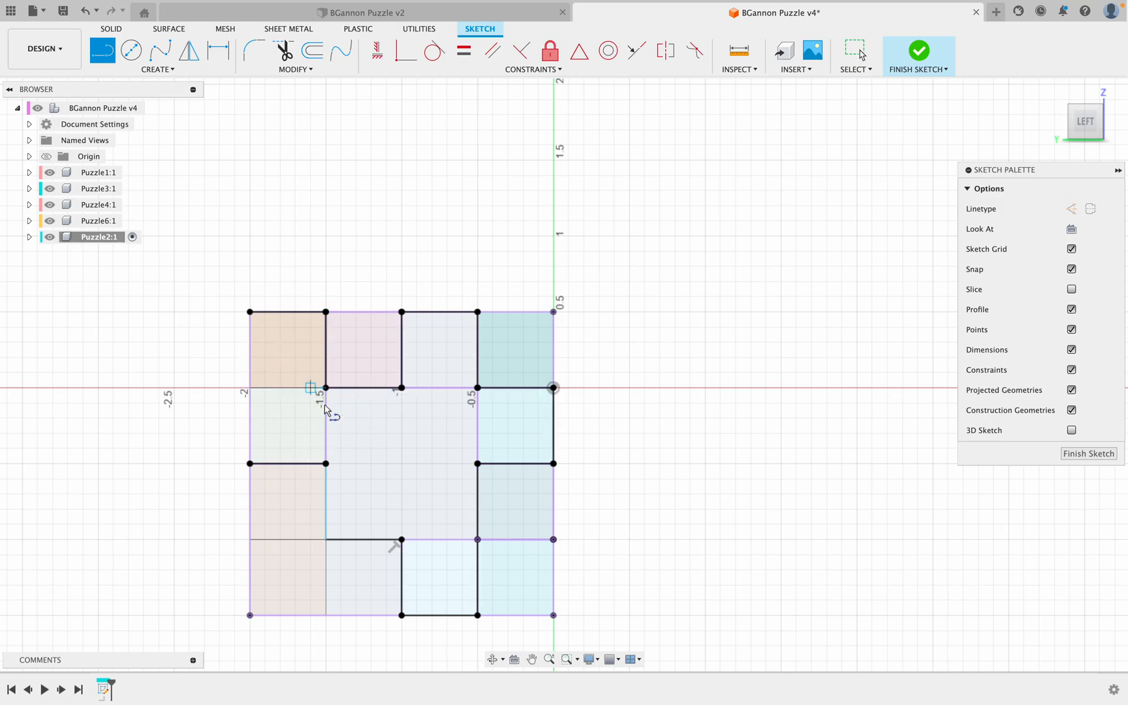
pyautogui.click(249, 312)
pyautogui.click(250, 464)
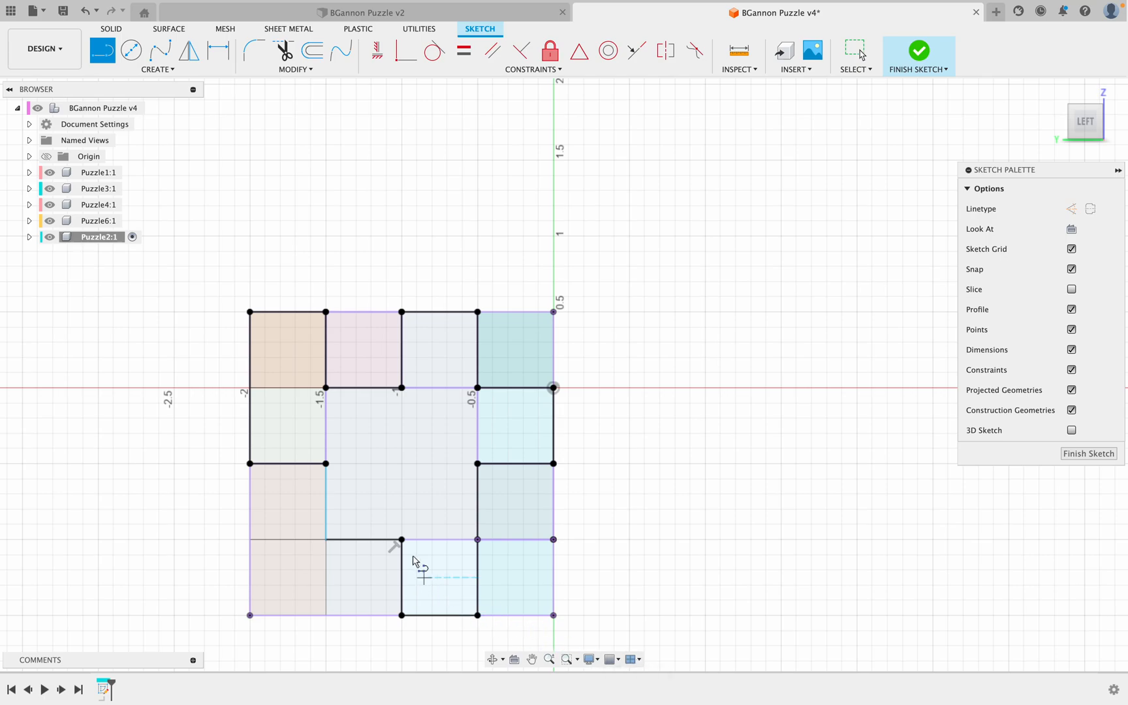
# - Try to draw the 0.5 in vertical side between the outer tab's lower corner and the lower notch's inner corner
pyautogui.click(326, 463)
pyautogui.click(326, 540)
pyautogui.click(326, 539)
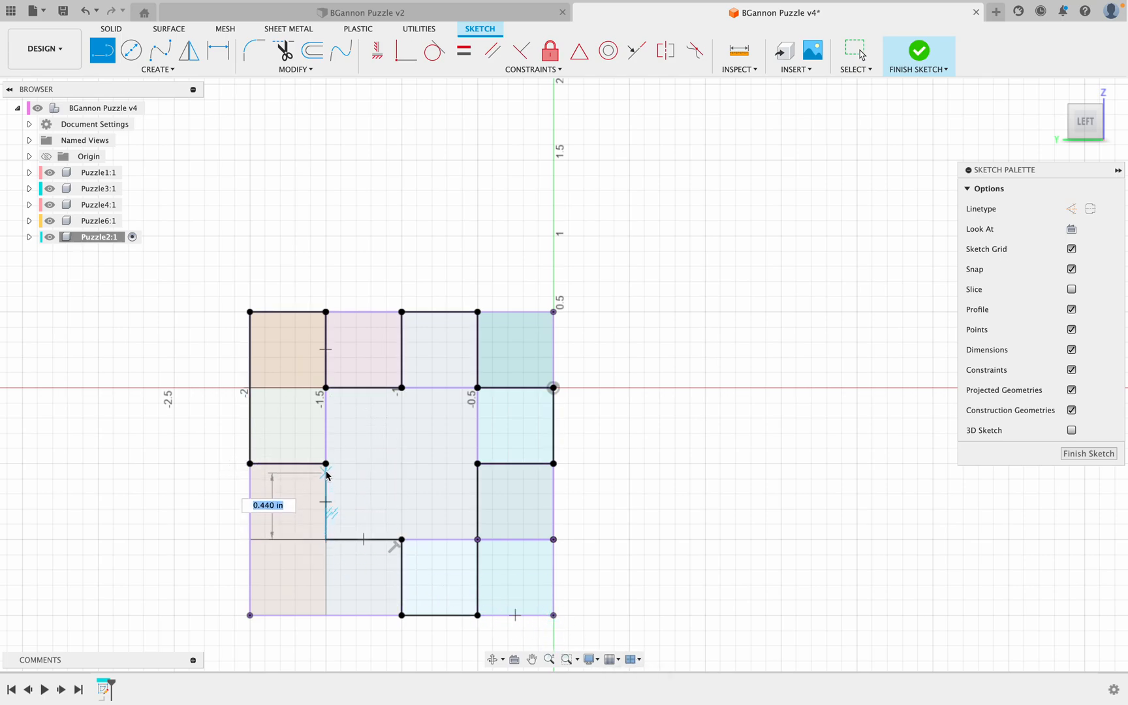
pyautogui.press('Escape')
pyautogui.click(485, 580)
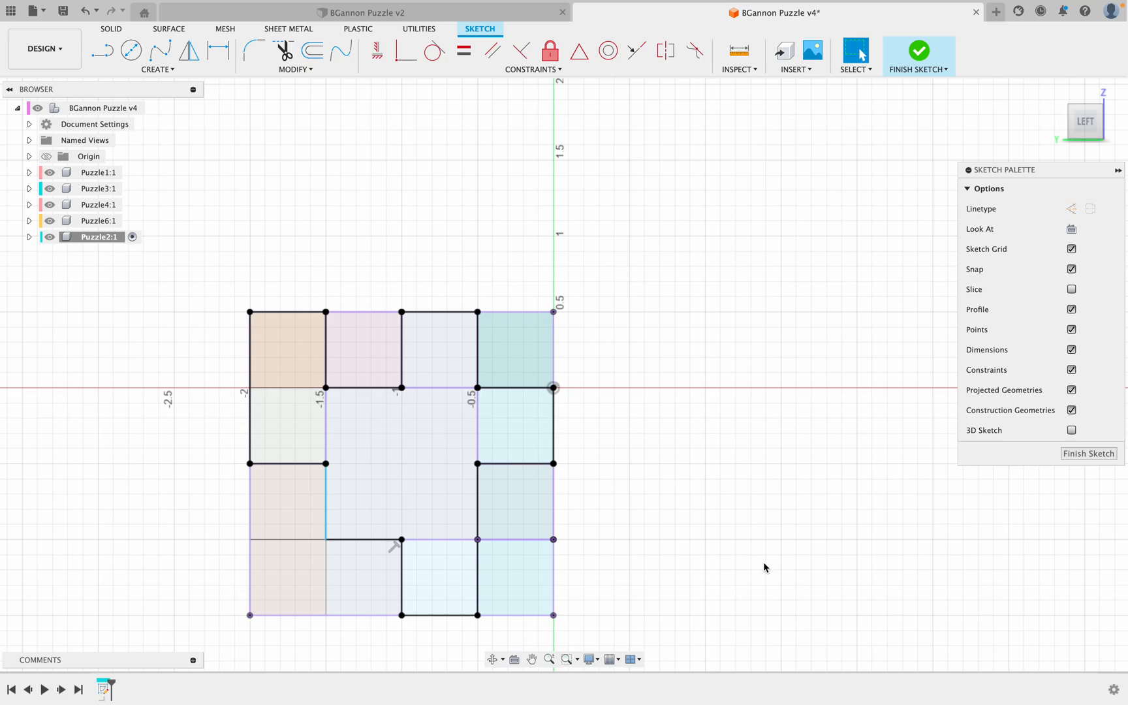
# - Extrude the centre square and its four adjoining tab profiles 0.5 in outward as a new body in Puzzle2
pyautogui.keyDown('shift'); pyautogui.moveTo(764, 562); pyautogui.dragTo(740, 579, button='middle'); pyautogui.keyUp('shift')
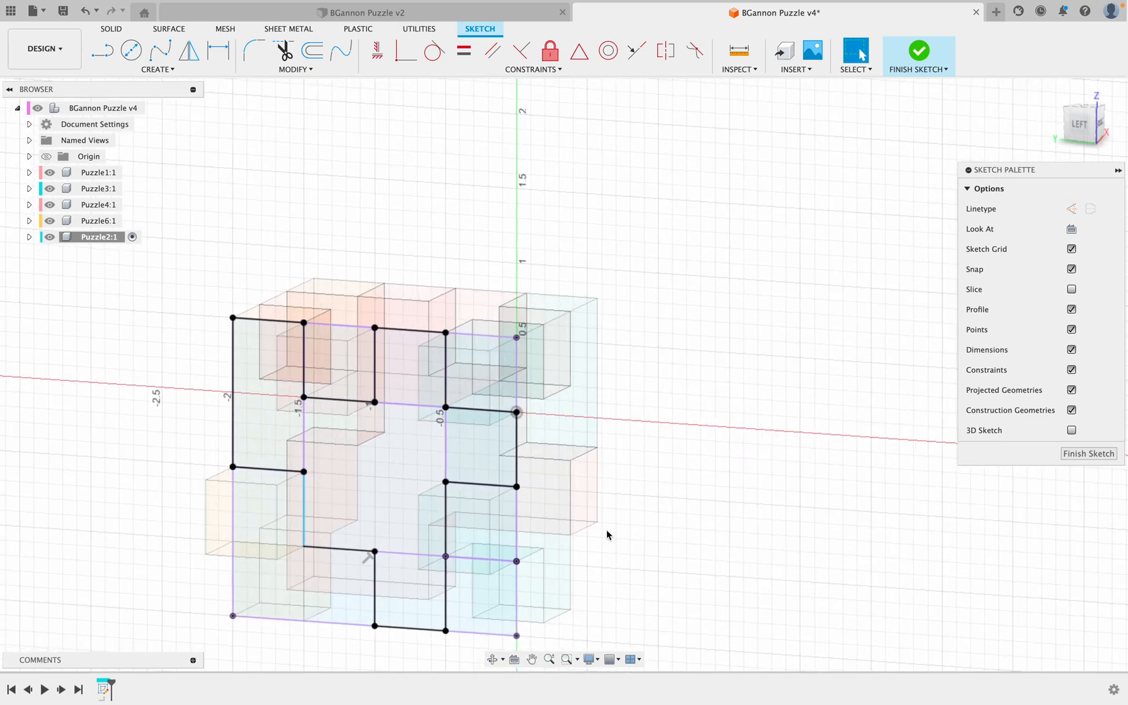
pyautogui.press('e')
pyautogui.click(381, 496)
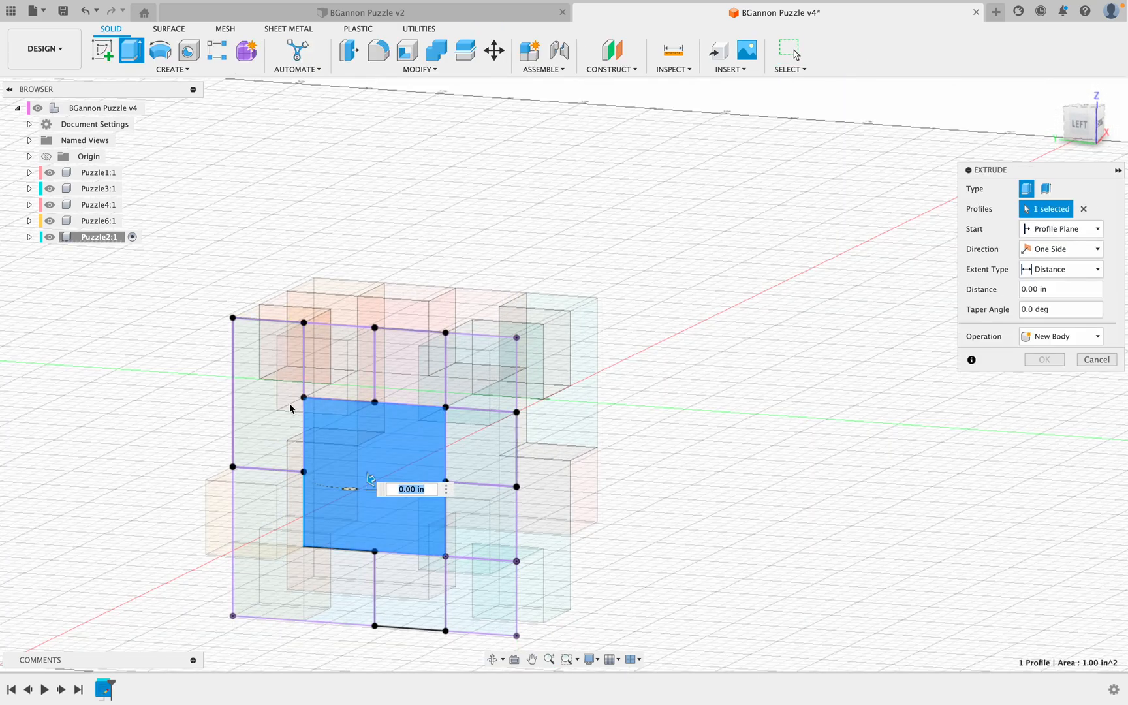
pyautogui.click(267, 418)
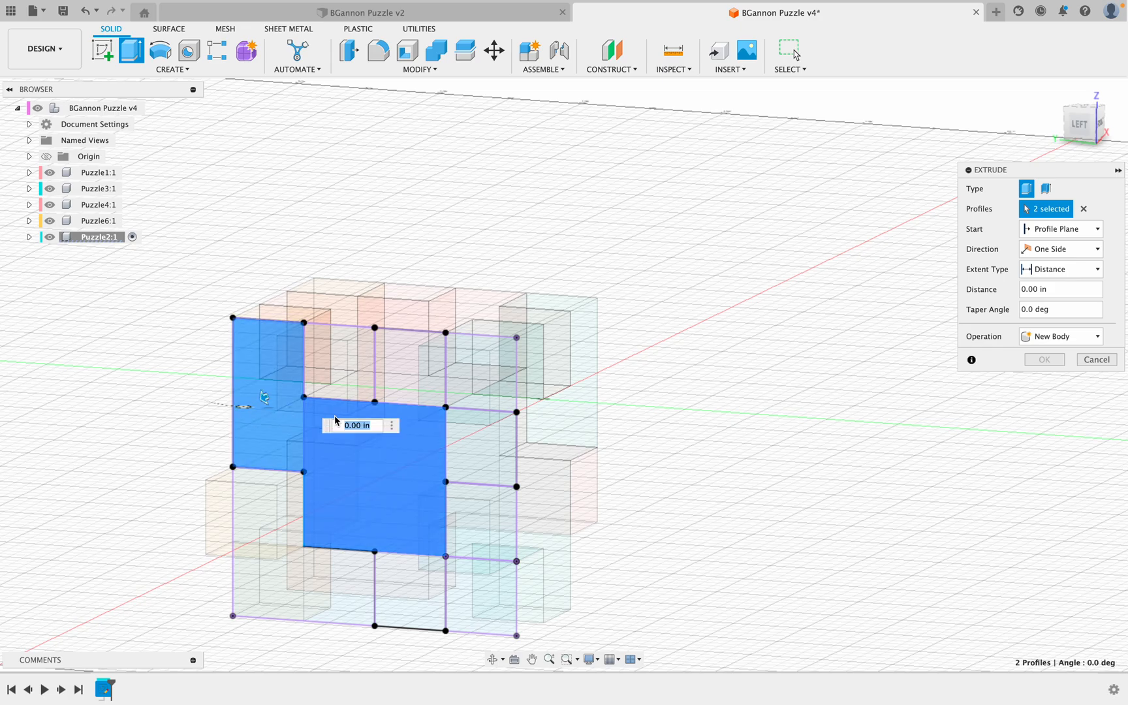
pyautogui.click(404, 393)
pyautogui.click(470, 453)
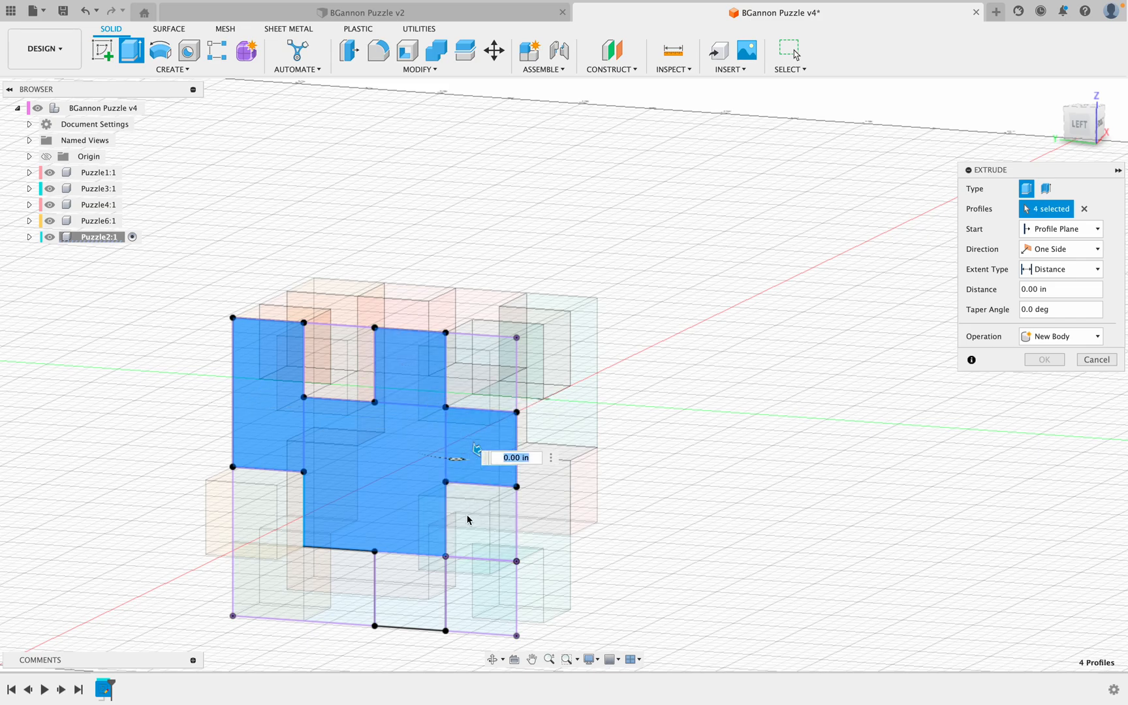
pyautogui.click(414, 585)
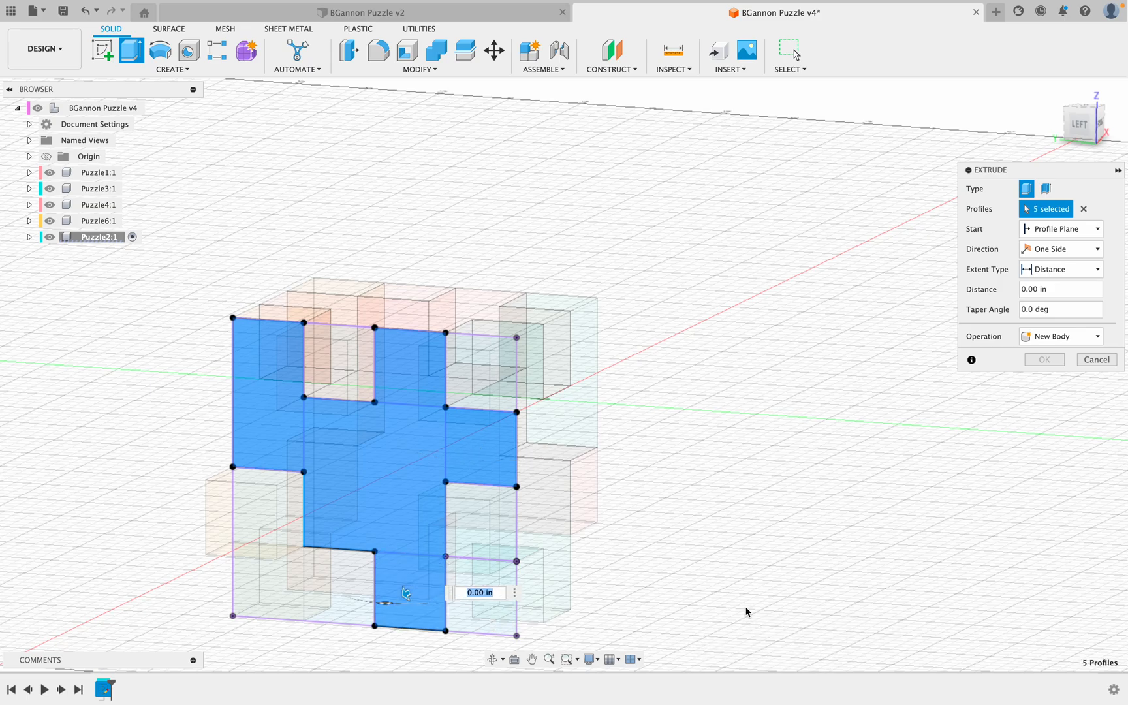
pyautogui.keyDown('shift'); pyautogui.moveTo(751, 606); pyautogui.dragTo(685, 599, button='middle'); pyautogui.keyUp('shift')
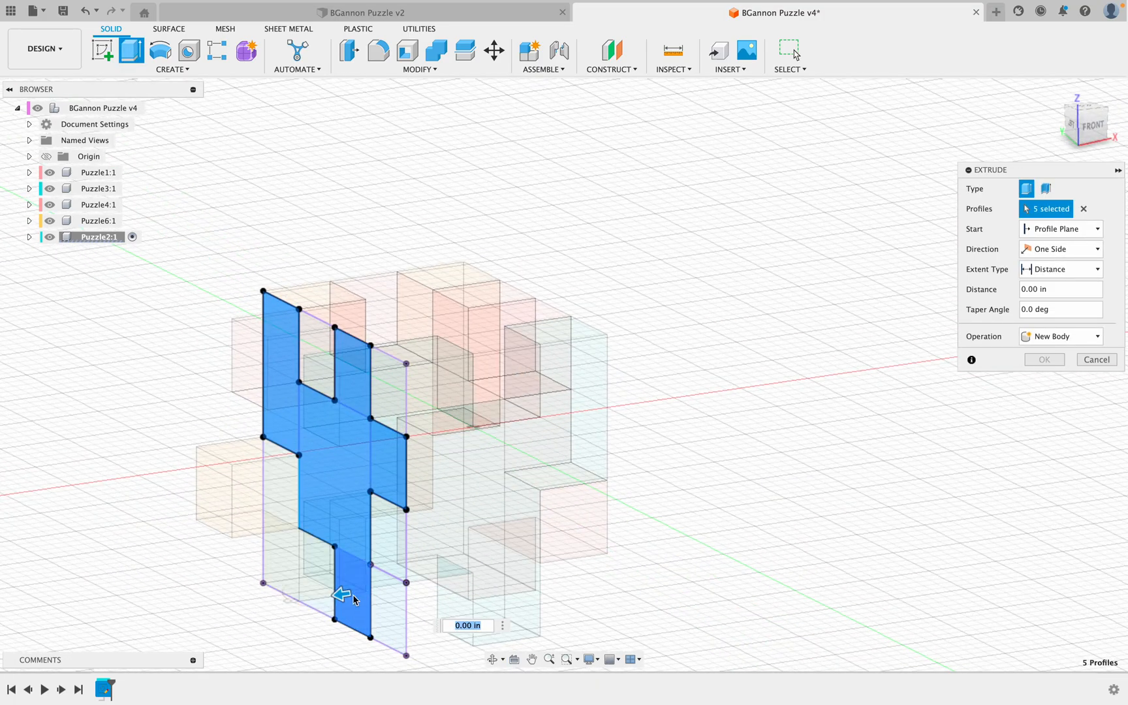
pyautogui.moveTo(339, 596); pyautogui.dragTo(291, 608)
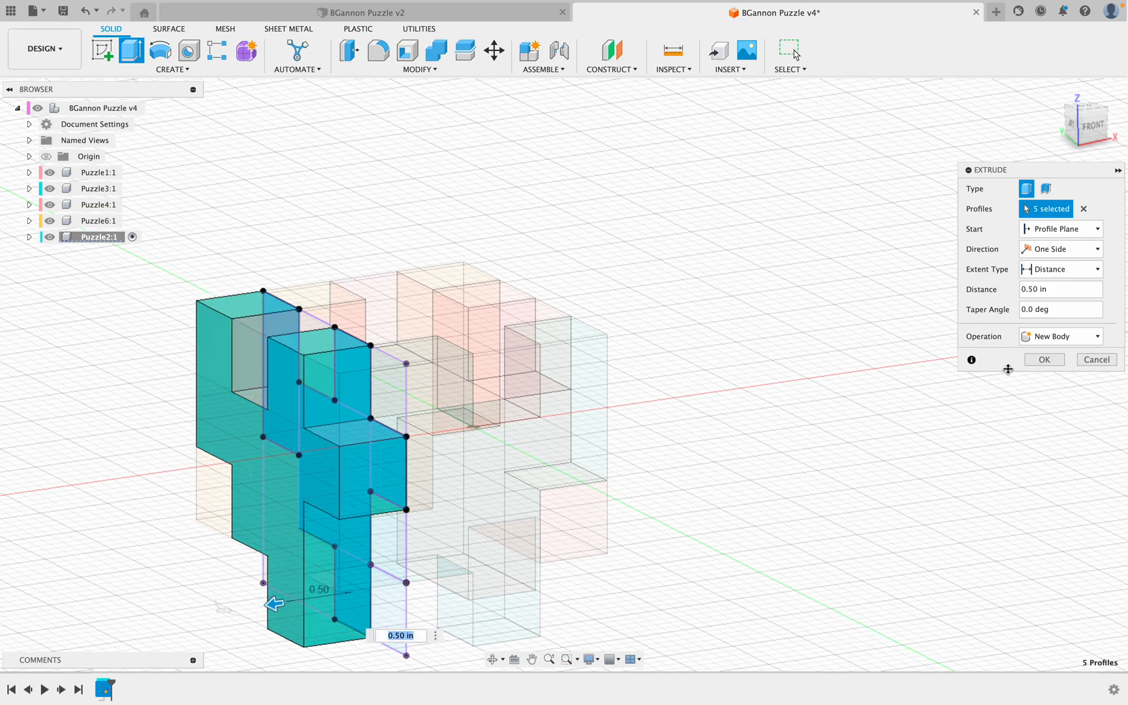
pyautogui.click(1043, 359)
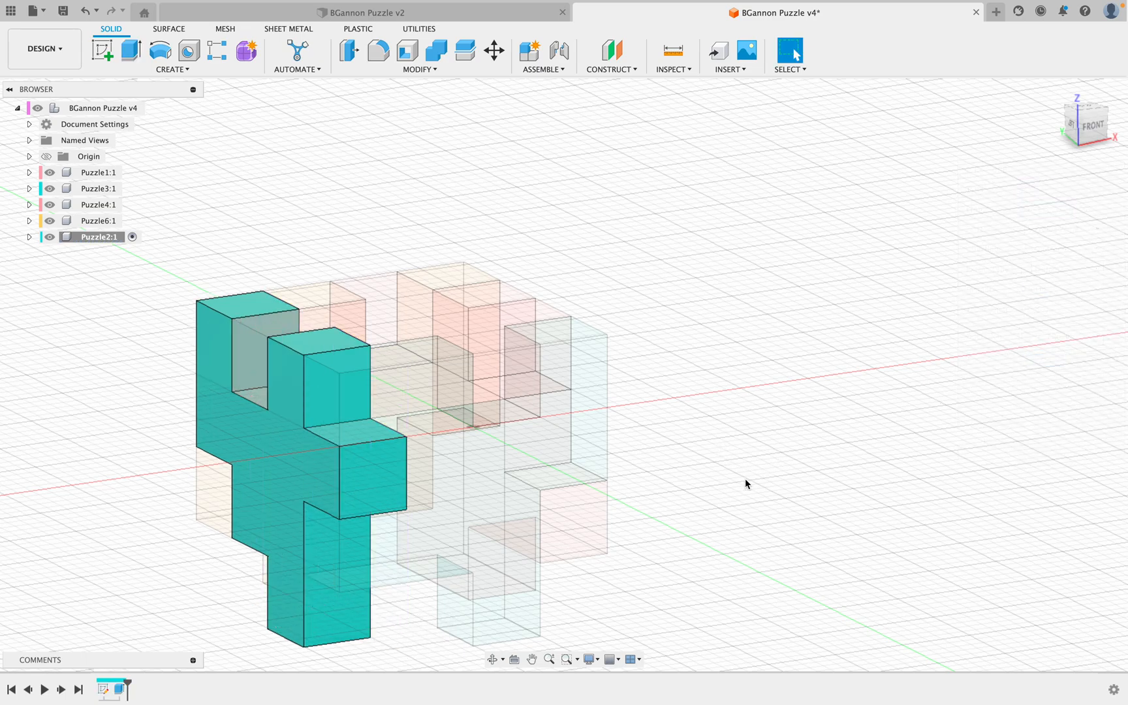
# - Activate the top-level BGannon Puzzle assembly and create a new internal standard component named Puzzle5 under it
pyautogui.click(1055, 91)
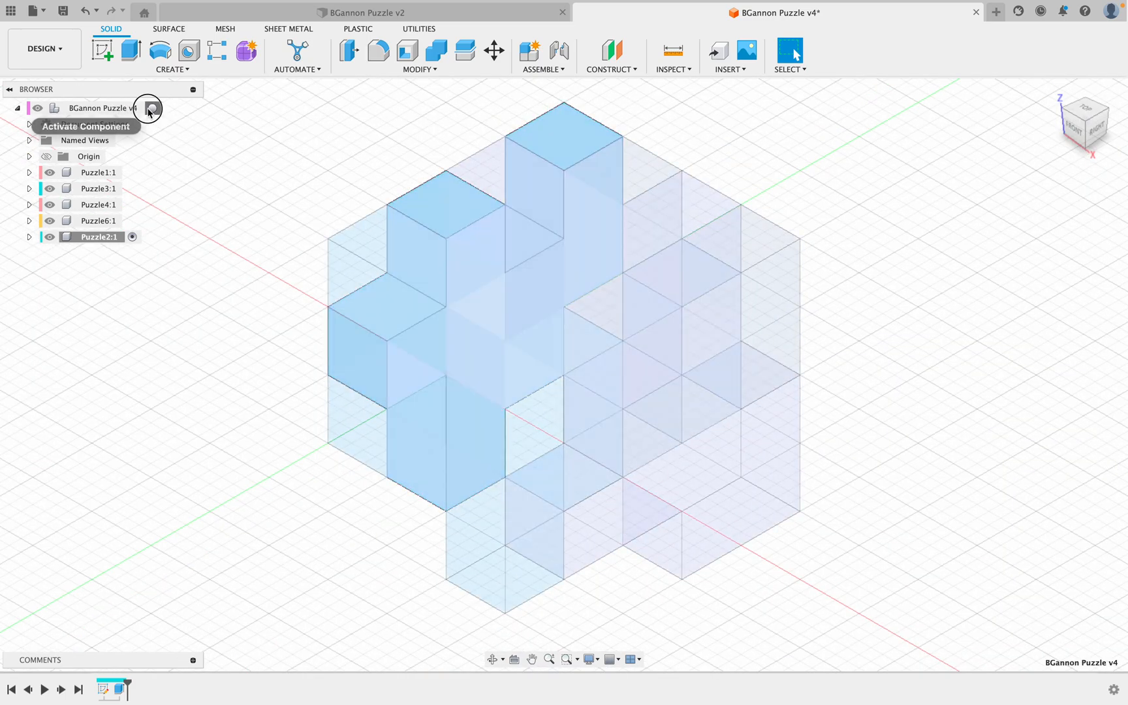
pyautogui.click(155, 108)
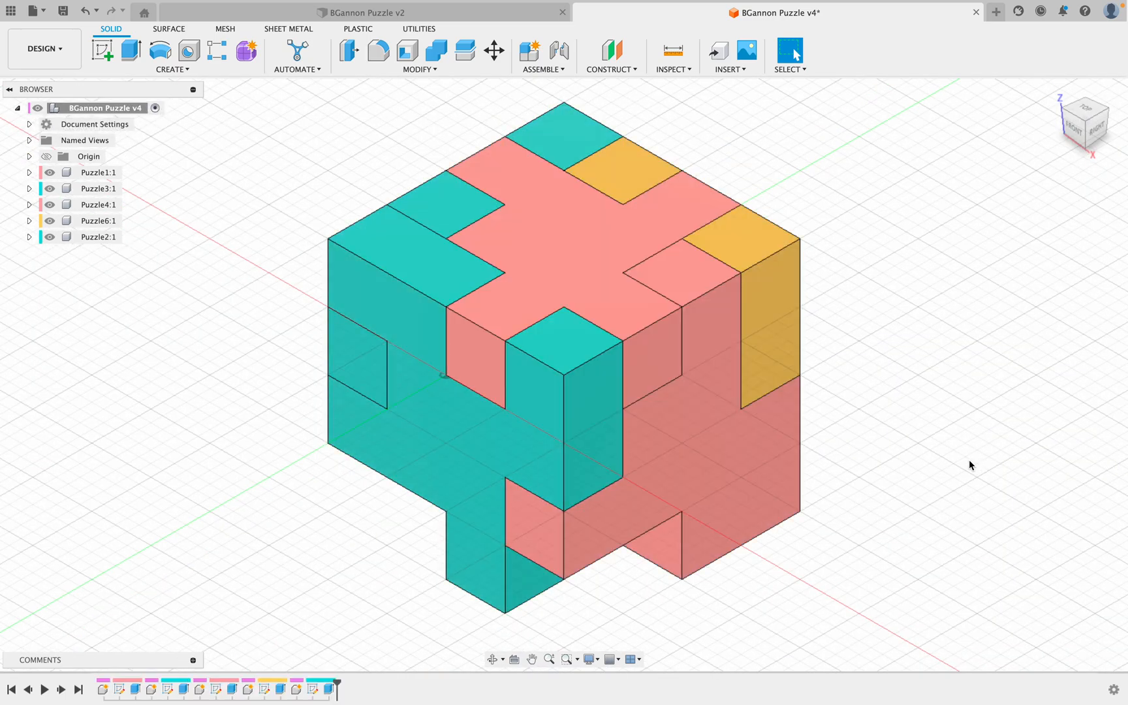
pyautogui.keyDown('shift'); pyautogui.moveTo(864, 547); pyautogui.dragTo(862, 419, button='middle'); pyautogui.keyUp('shift')
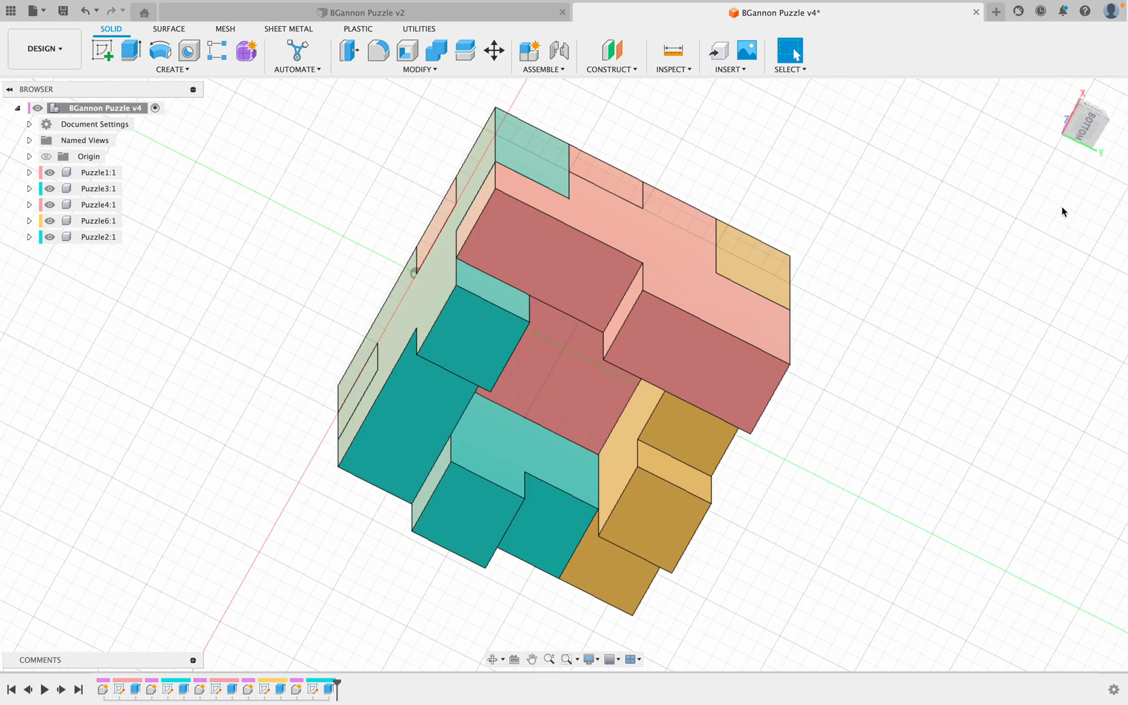
pyautogui.click(1089, 131)
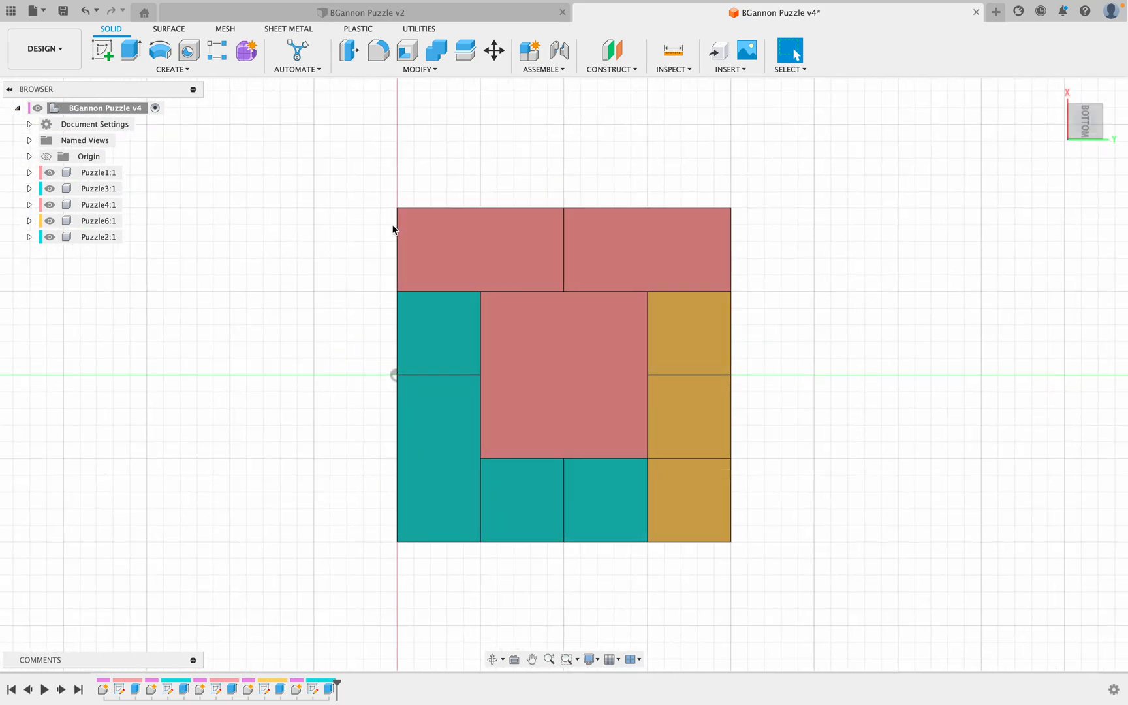
pyautogui.click(177, 71)
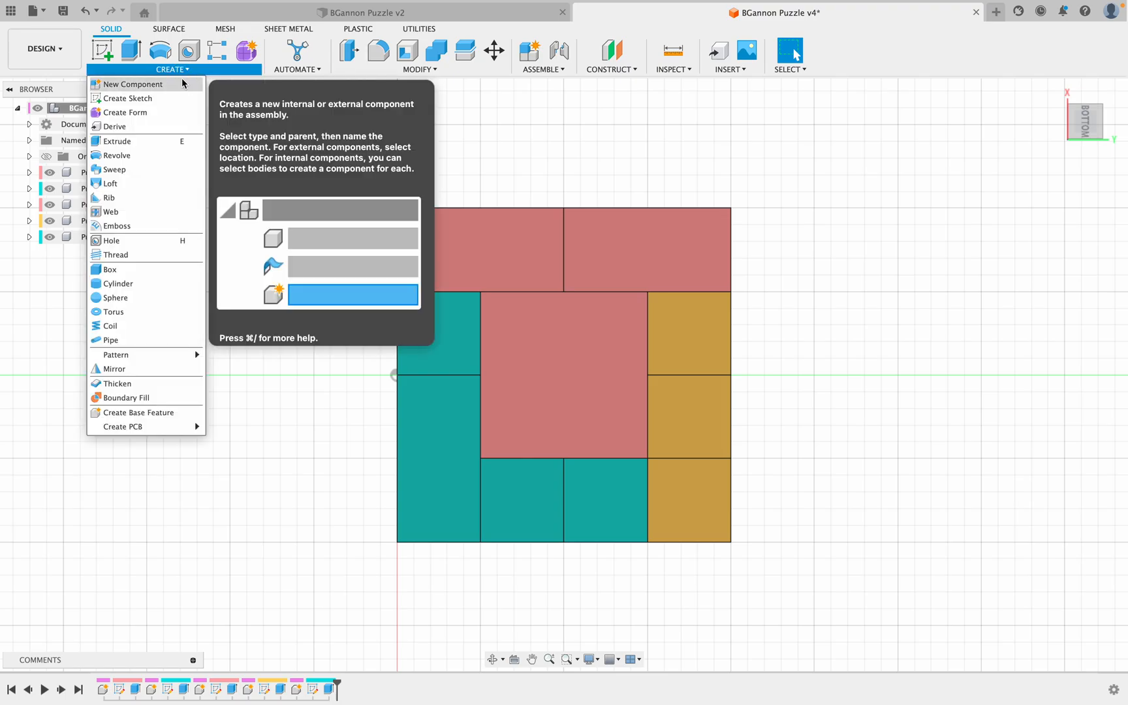
pyautogui.click(185, 84)
pyautogui.doubleClick(989, 248)
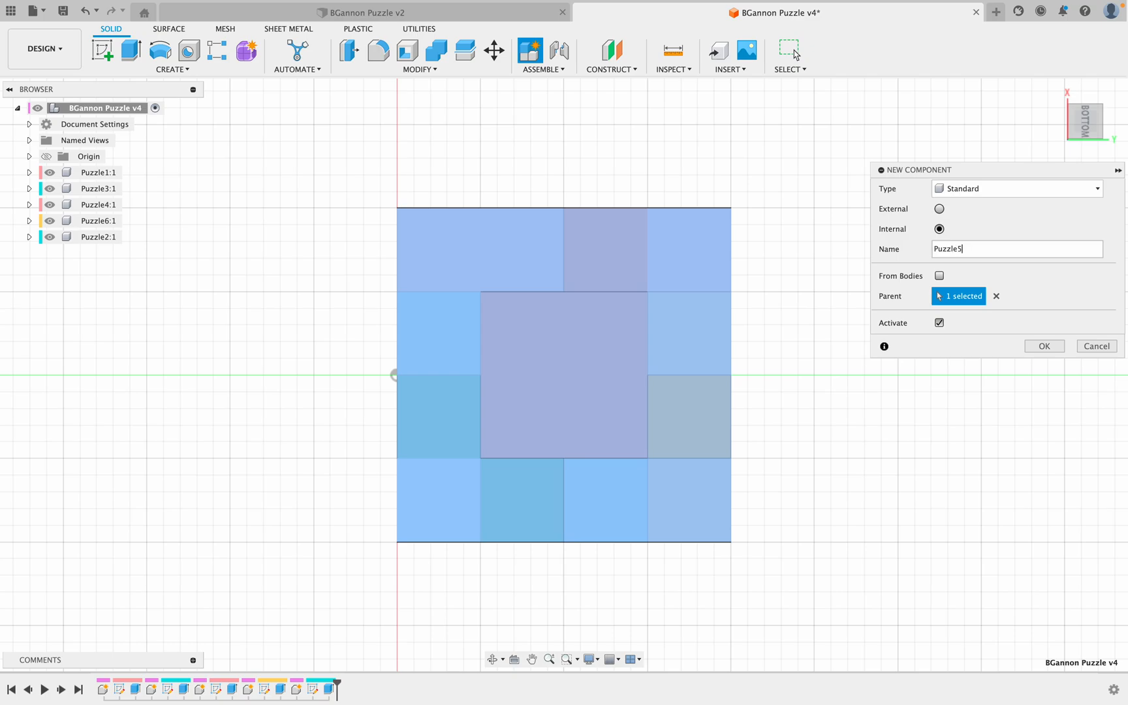
pyautogui.press('Return')
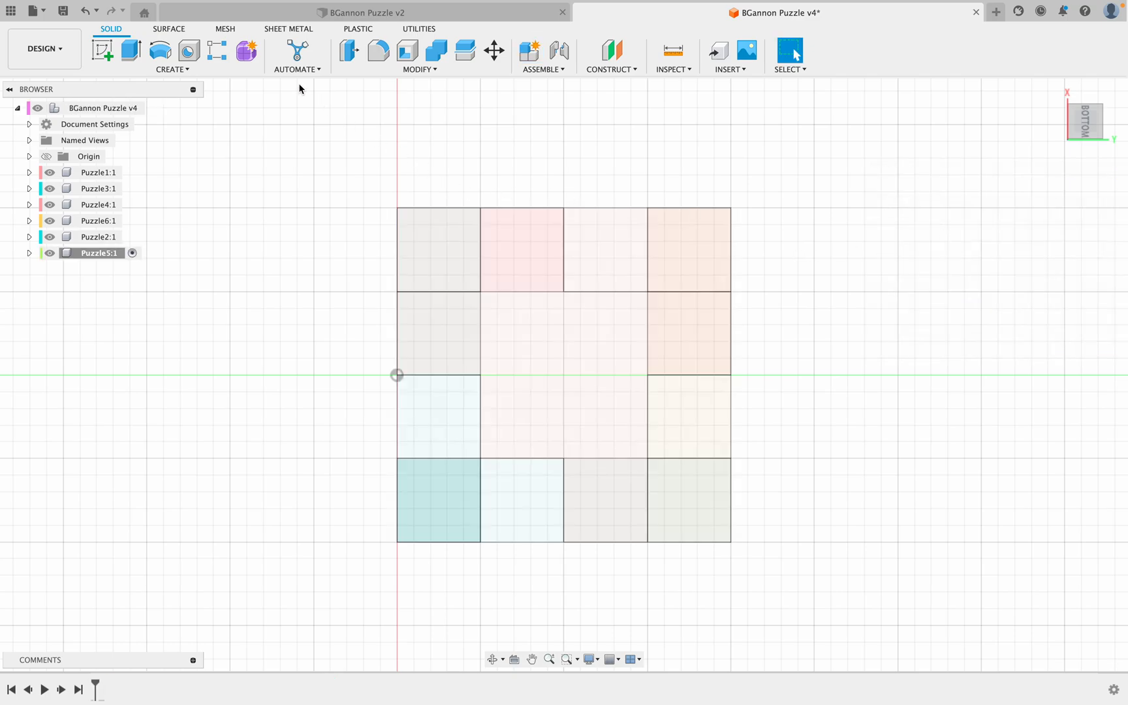
# - Start a sketch for Puzzle5 on Puzzle3's 1 in long downward face beside the origin
pyautogui.click(173, 69)
pyautogui.press('Escape')
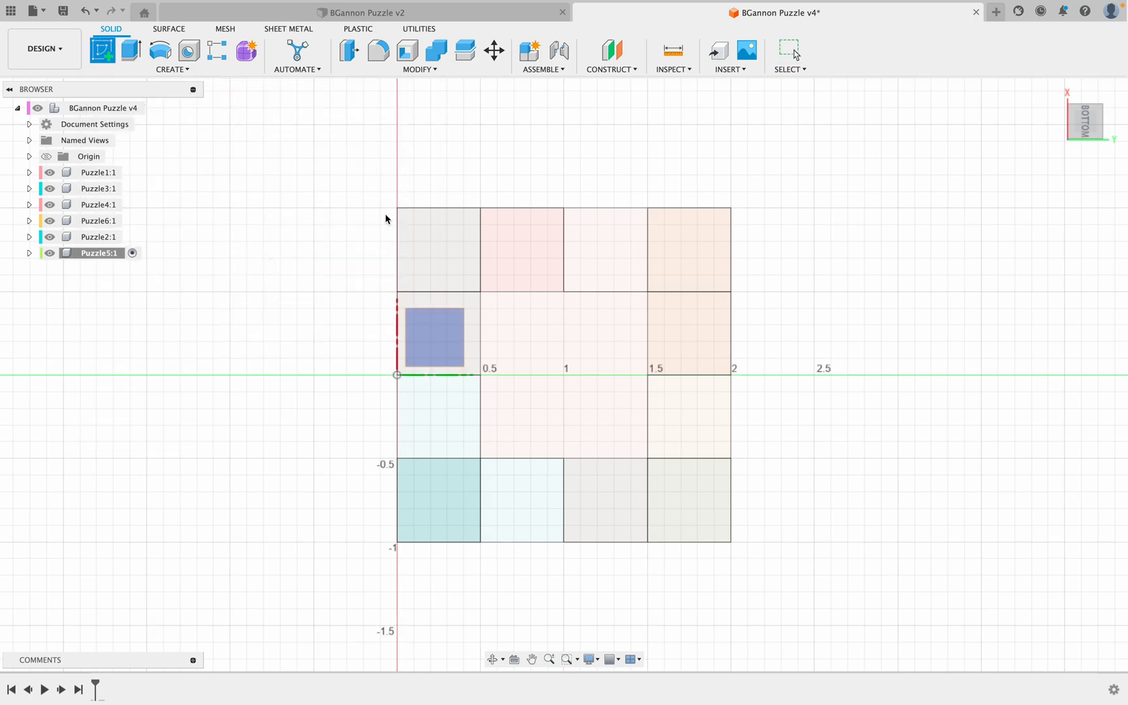
pyautogui.moveTo(831, 343)
pyautogui.keyDown('shift'); pyautogui.mouseDown(button='middle')
pyautogui.moveTo(818, 362)
pyautogui.moveTo(879, 403)
pyautogui.moveTo(828, 421)
pyautogui.mouseUp(button='middle'); pyautogui.keyUp('shift')
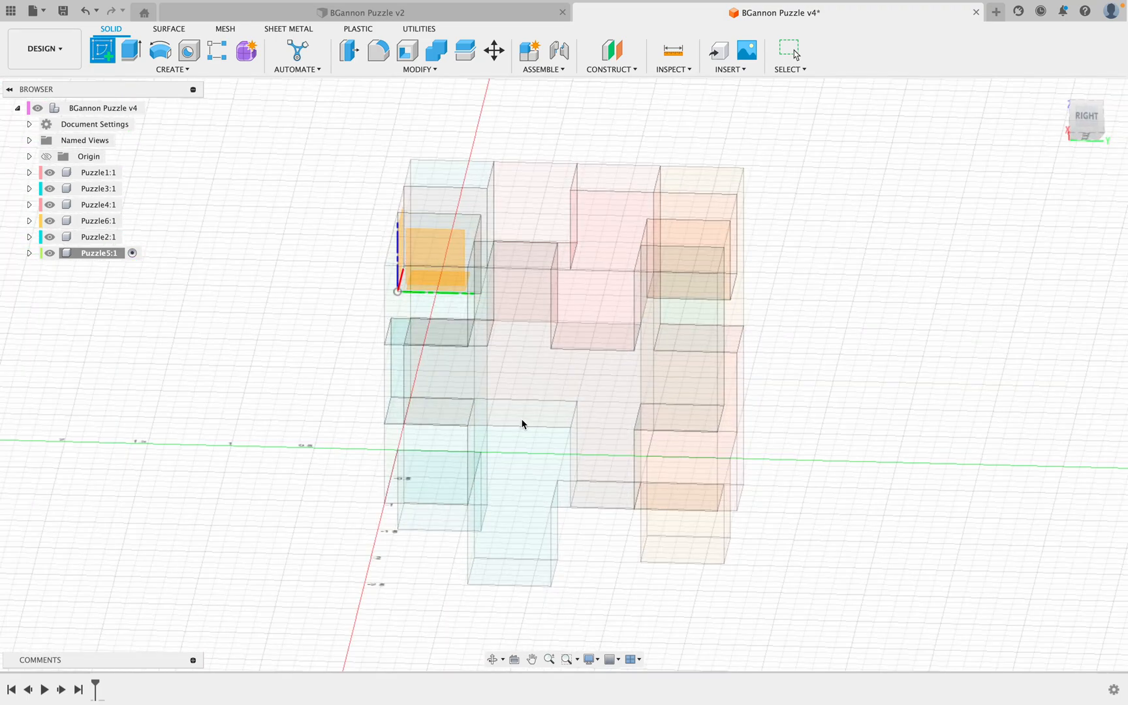
pyautogui.keyDown('shift'); pyautogui.moveTo(538, 407); pyautogui.dragTo(568, 451, button='middle'); pyautogui.keyUp('shift')
pyautogui.click(569, 451)
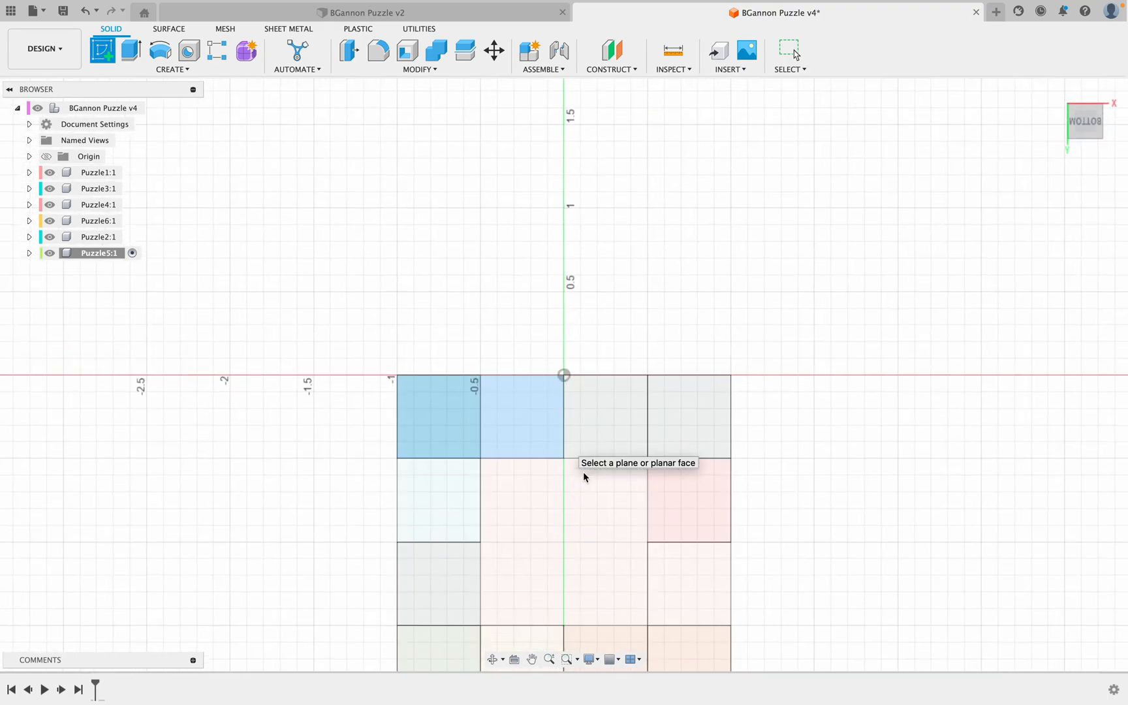
# - Examine where the sketch plane lies relative to the surrounding pieces' lower tabs on the cube's underside
pyautogui.moveTo(813, 364)
pyautogui.keyDown('shift'); pyautogui.mouseDown(button='middle')
pyautogui.moveTo(788, 448)
pyautogui.moveTo(759, 461)
pyautogui.moveTo(749, 501)
pyautogui.mouseUp(button='middle'); pyautogui.keyUp('shift')
pyautogui.moveTo(677, 670); pyautogui.dragTo(678, 451, button='middle')
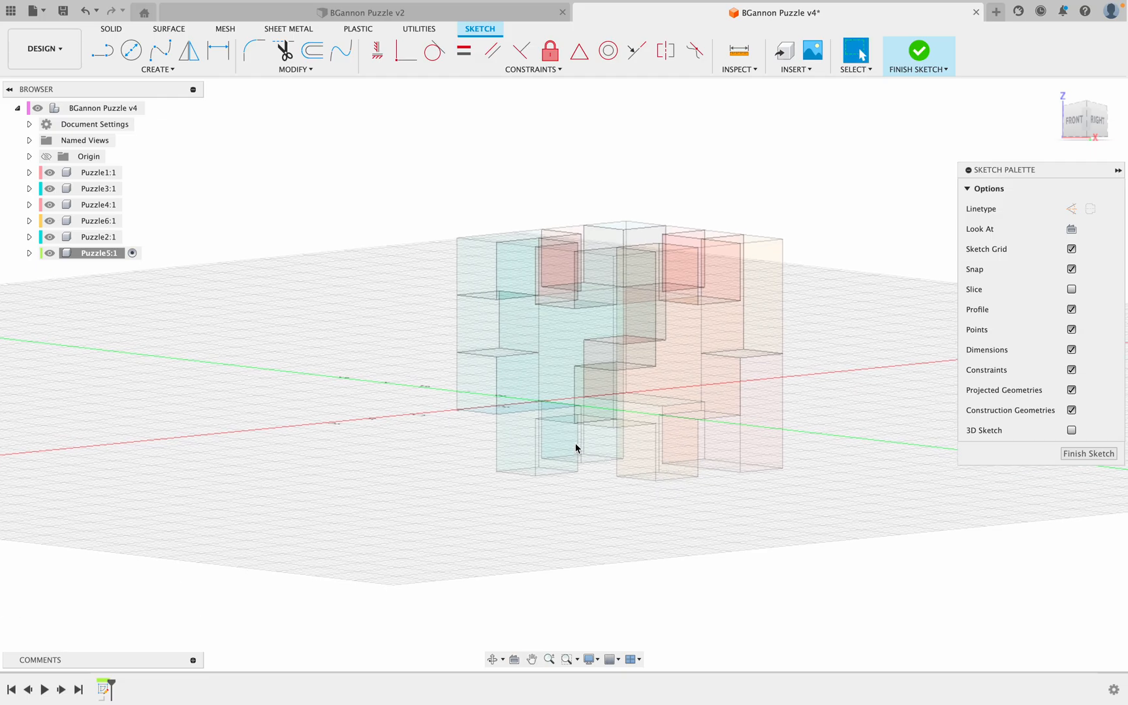
pyautogui.scroll(5, 572, 451)
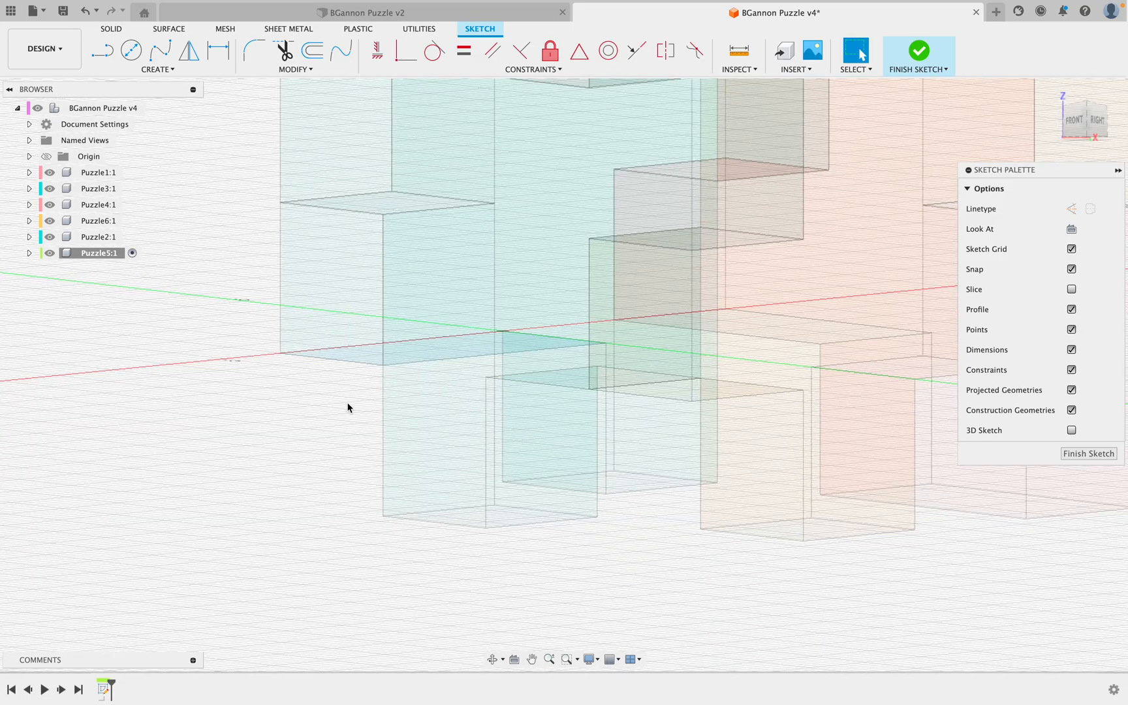
pyautogui.moveTo(304, 454)
pyautogui.keyDown('shift'); pyautogui.mouseDown(button='middle')
pyautogui.moveTo(343, 463)
pyautogui.moveTo(340, 428)
pyautogui.moveTo(779, 214)
pyautogui.mouseUp(button='middle'); pyautogui.keyUp('shift')
pyautogui.click(1084, 138)
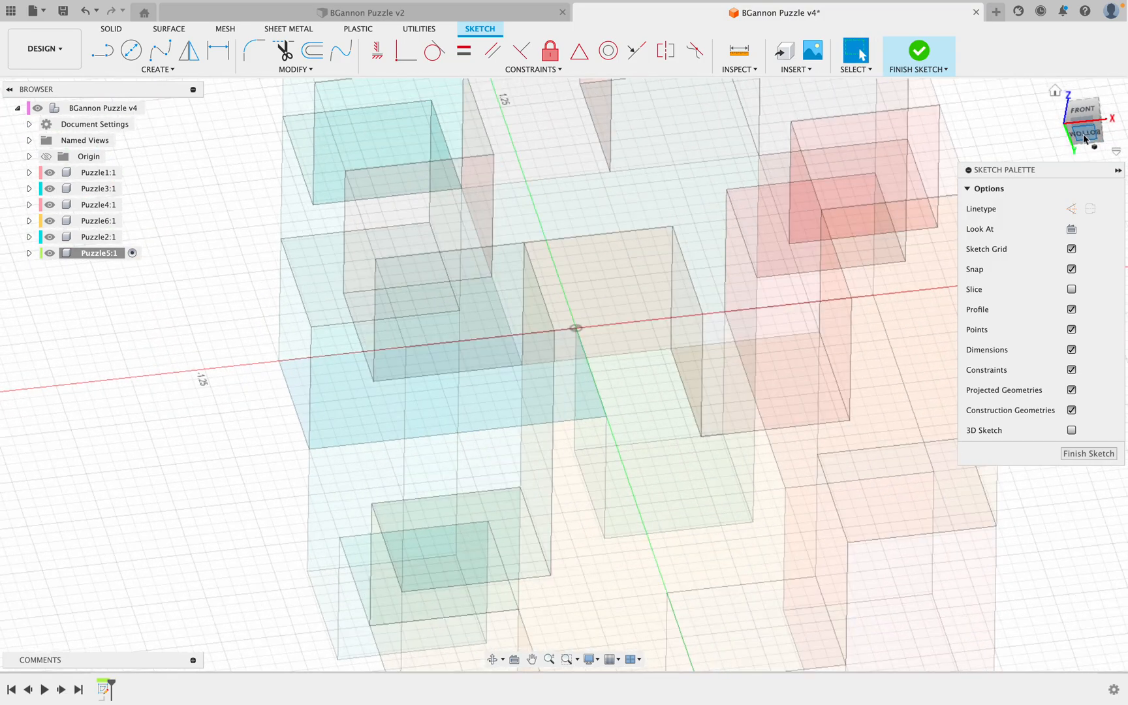
pyautogui.scroll(-4, 683, 436)
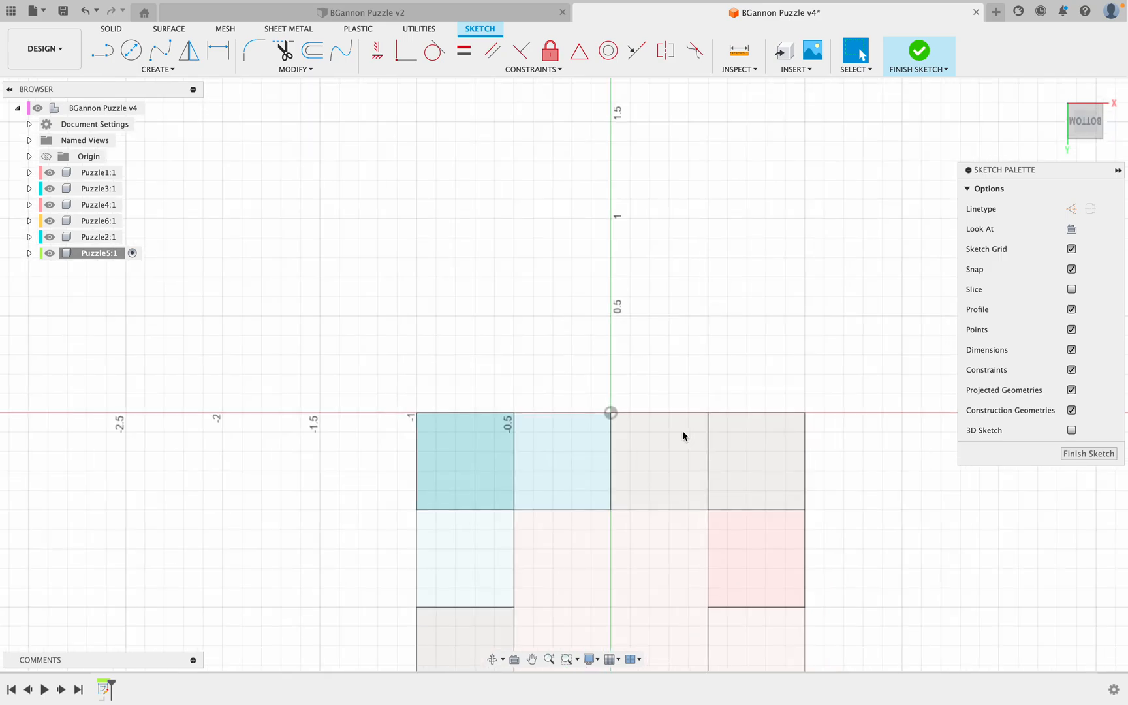
pyautogui.moveTo(691, 479); pyautogui.dragTo(605, 344, button='middle')
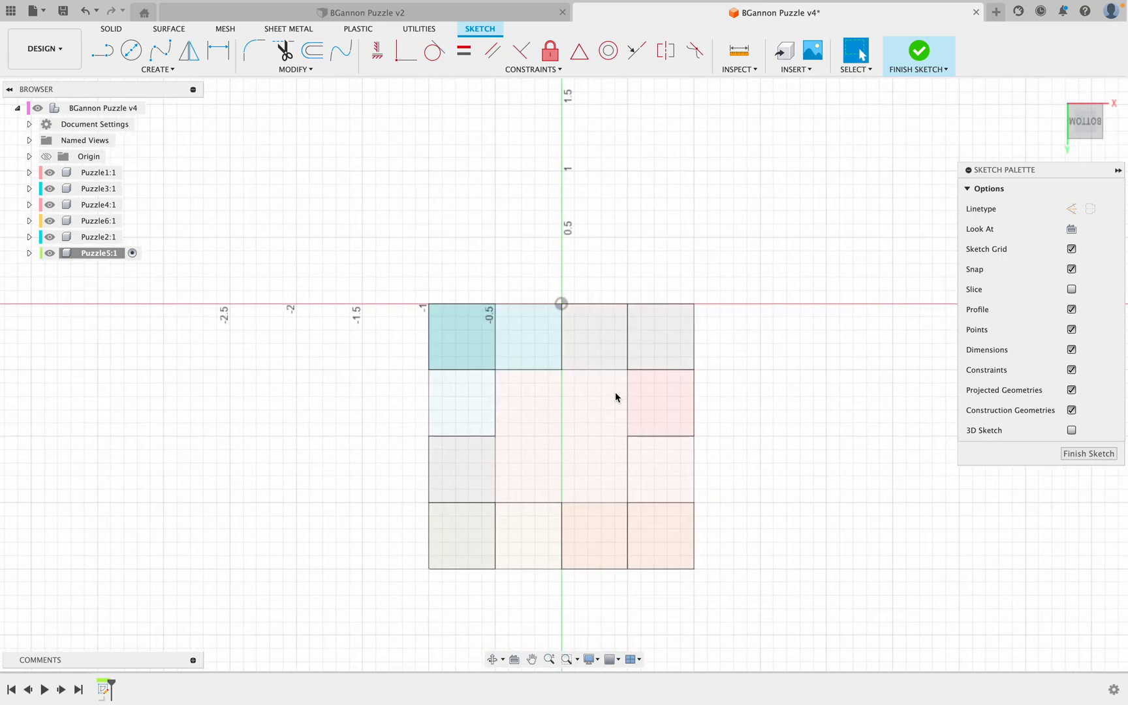
# - Project the nine faces of Puzzle3, Puzzle4, Puzzle6 and Puzzle2 around the underside's perimeter into the sketch, keeping the projection link
pyautogui.press('p')
pyautogui.click(470, 337)
pyautogui.click(587, 337)
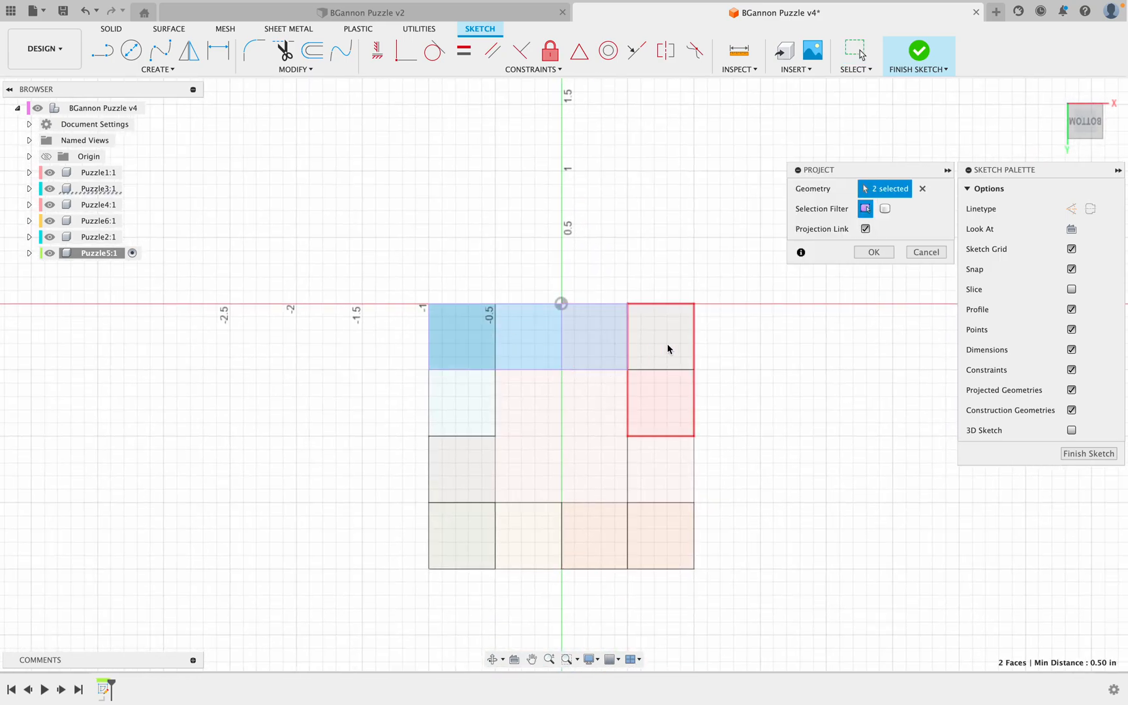
pyautogui.click(661, 353)
pyautogui.click(656, 457)
pyautogui.click(600, 519)
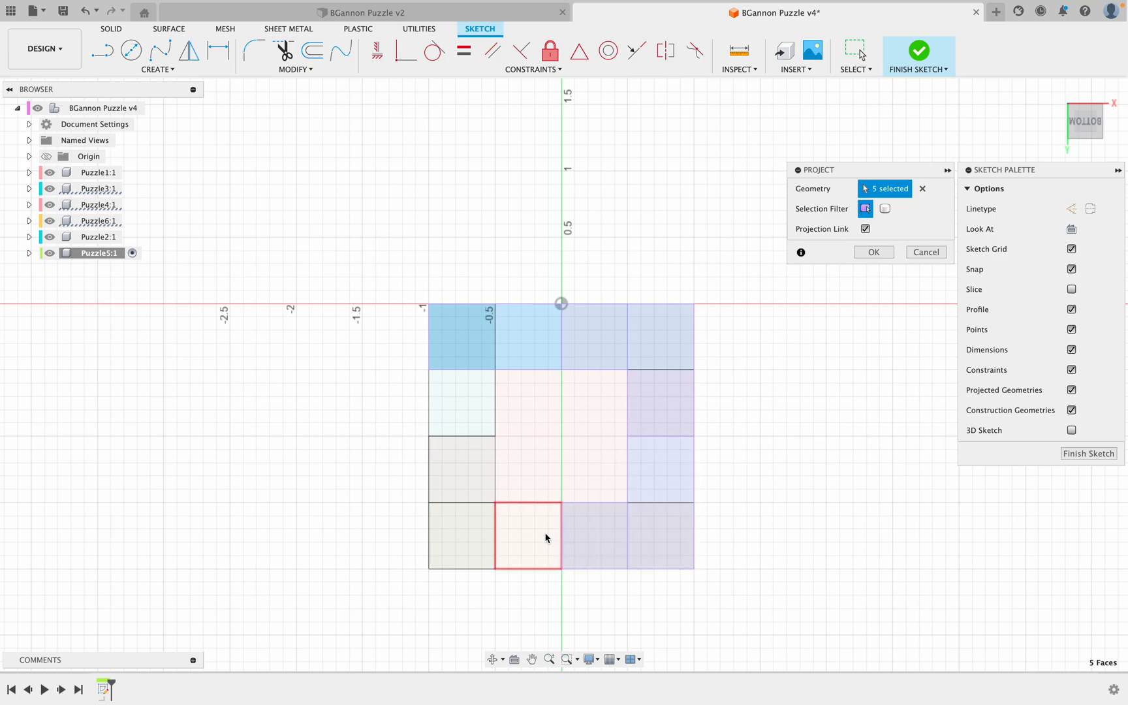
pyautogui.click(480, 542)
pyautogui.click(480, 470)
pyautogui.click(470, 418)
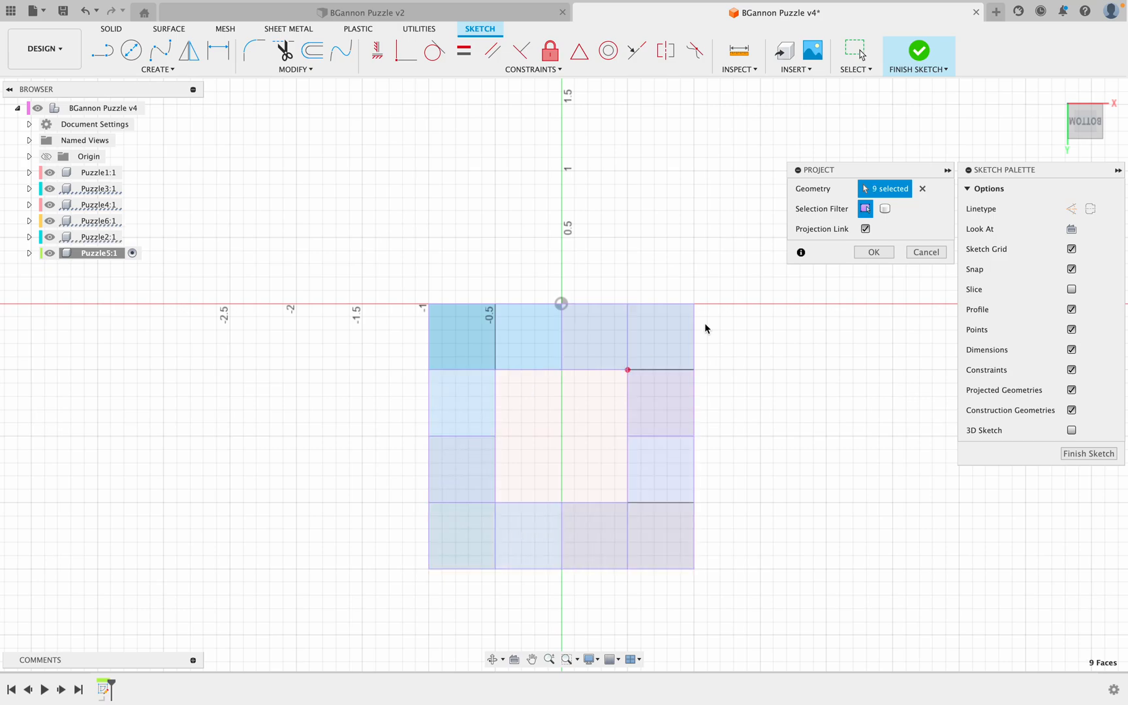
pyautogui.click(874, 253)
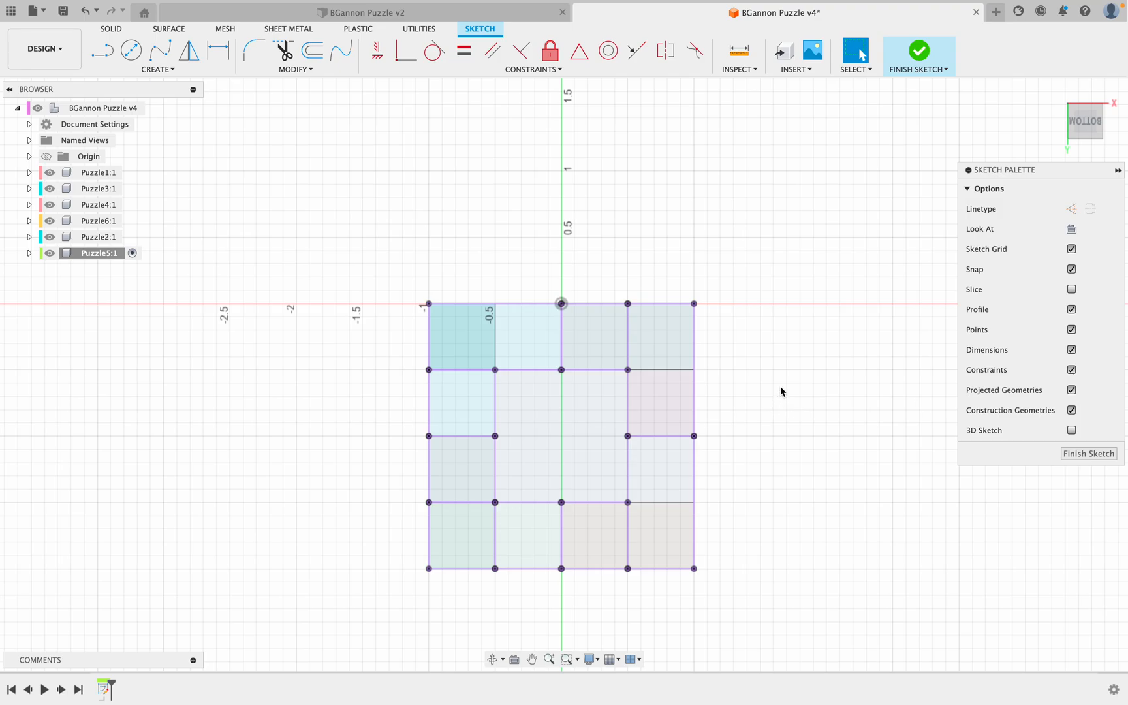
# - Draw a 1 in line from the outer corner to the origin and a 0.5 in line along the adjacent notch's inner edge
pyautogui.moveTo(781, 384)
pyautogui.keyDown('shift'); pyautogui.mouseDown(button='middle')
pyautogui.moveTo(773, 474)
pyautogui.moveTo(796, 413)
pyautogui.moveTo(788, 343)
pyautogui.mouseUp(button='middle'); pyautogui.keyUp('shift')
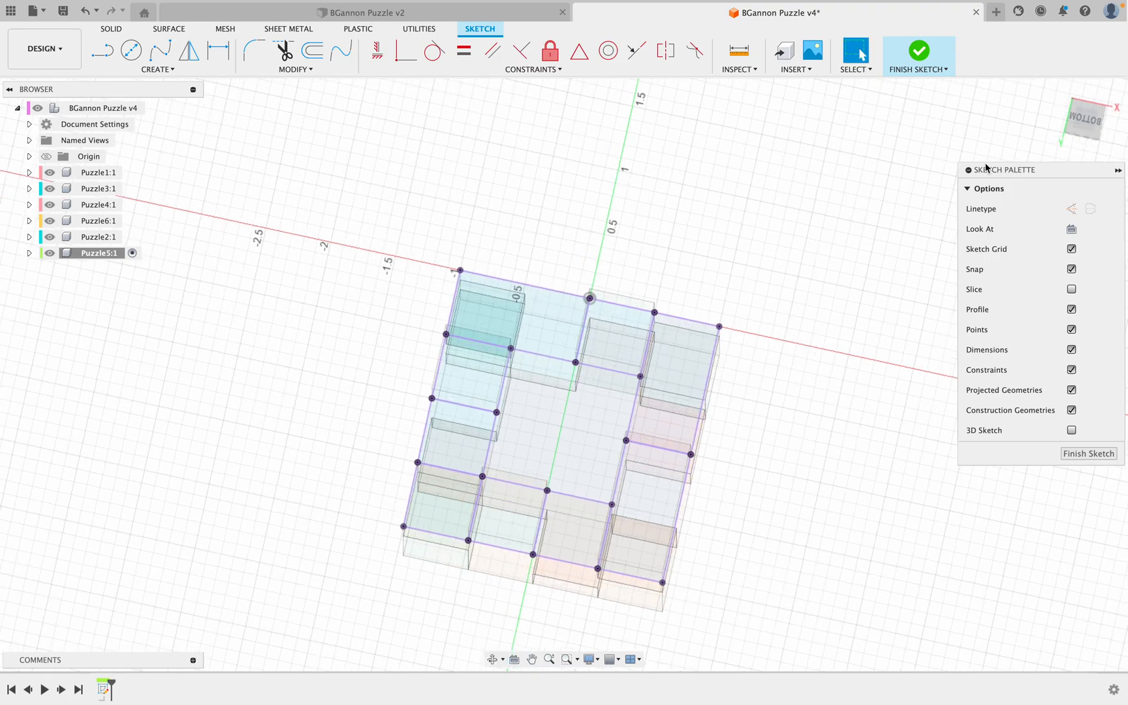
pyautogui.click(1084, 120)
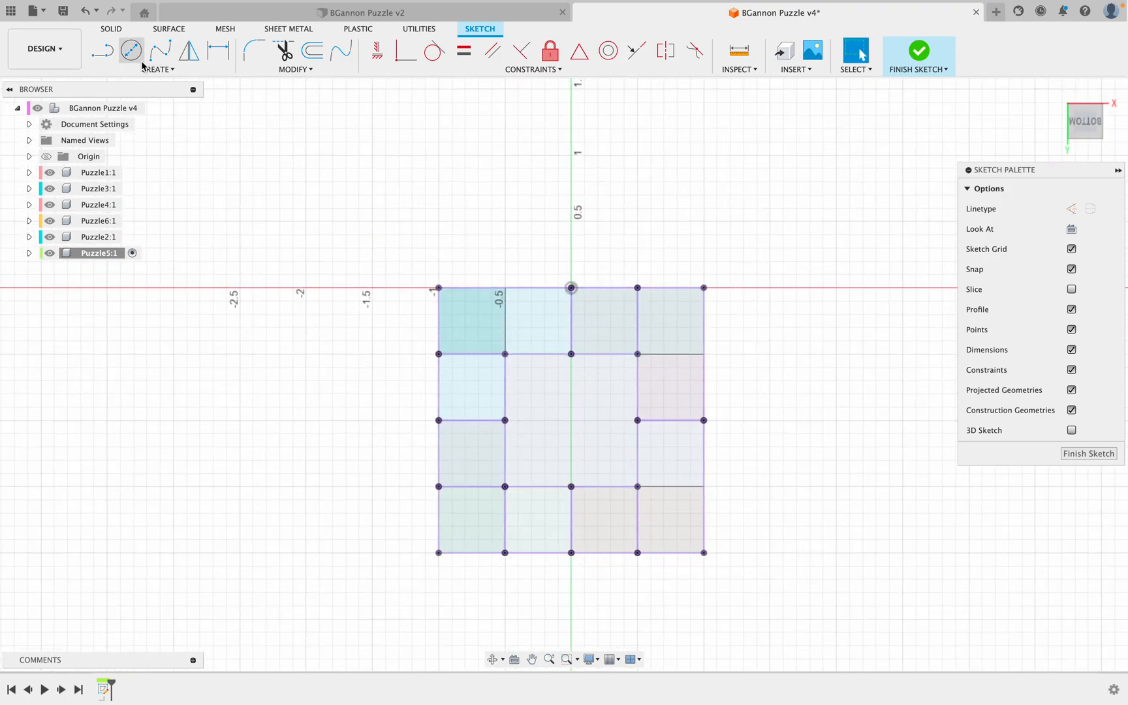
pyautogui.click(103, 50)
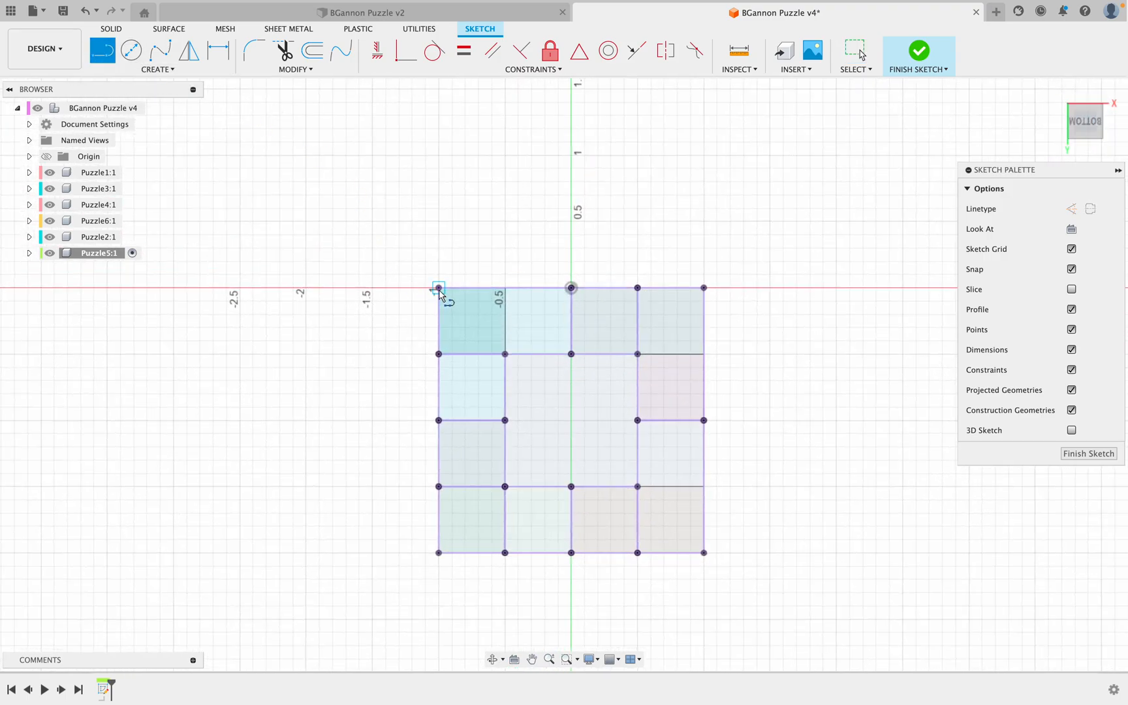
pyautogui.click(571, 288)
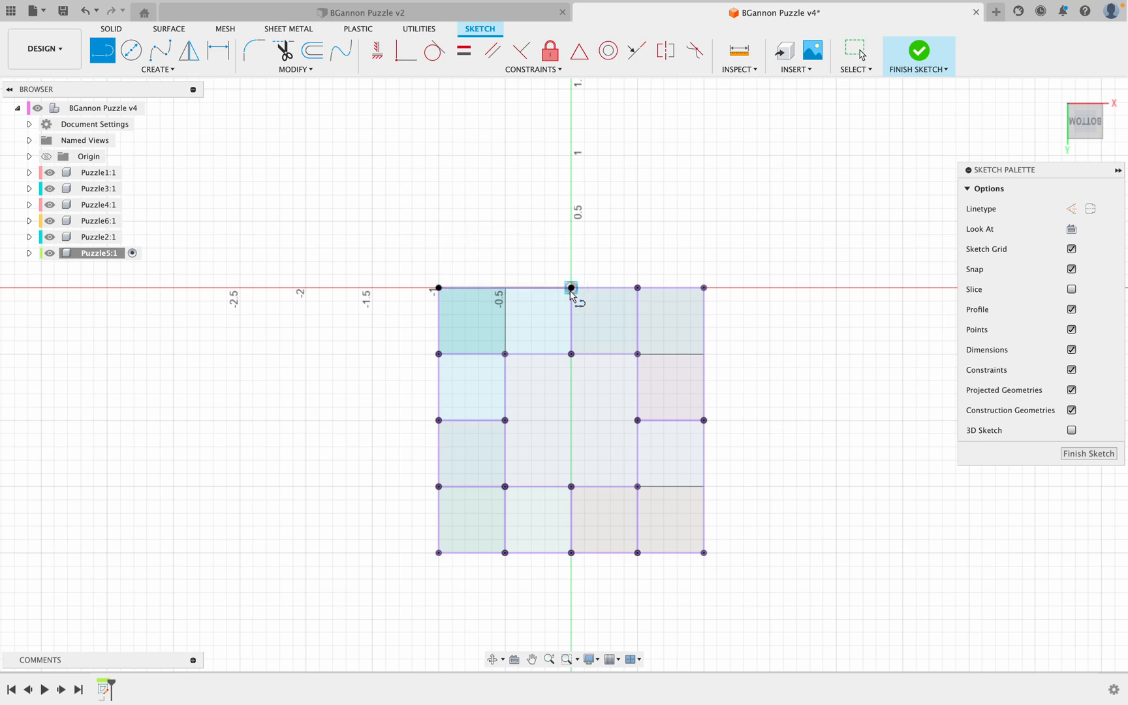
pyautogui.click(571, 354)
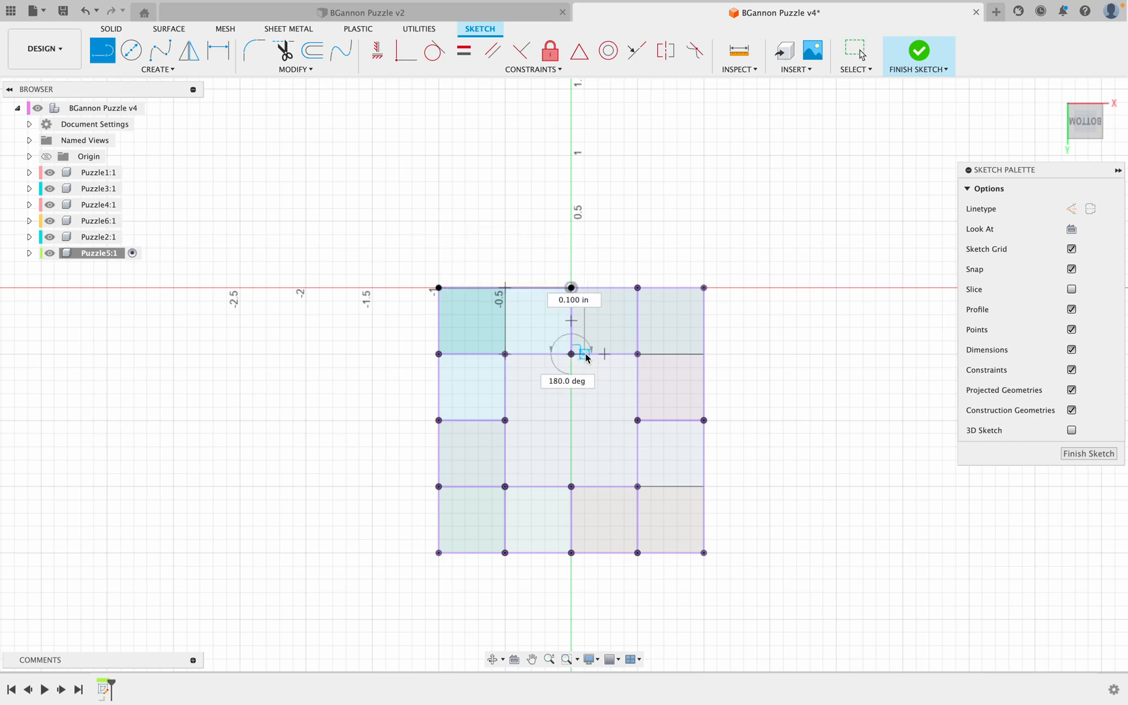
pyautogui.click(638, 353)
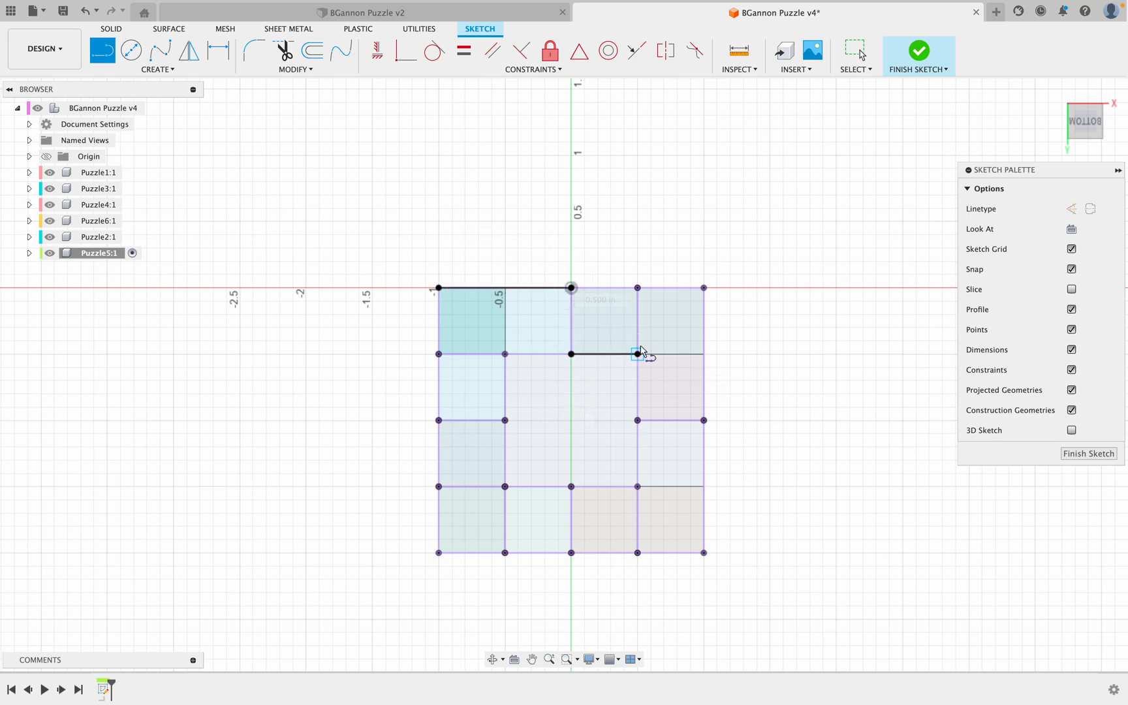
# - Draw 0.5 in lines along the other top corner tab's outer and lower edges, the bottom middle tab's end, and the bottom notch's inner edge
pyautogui.click(638, 288)
pyautogui.click(704, 288)
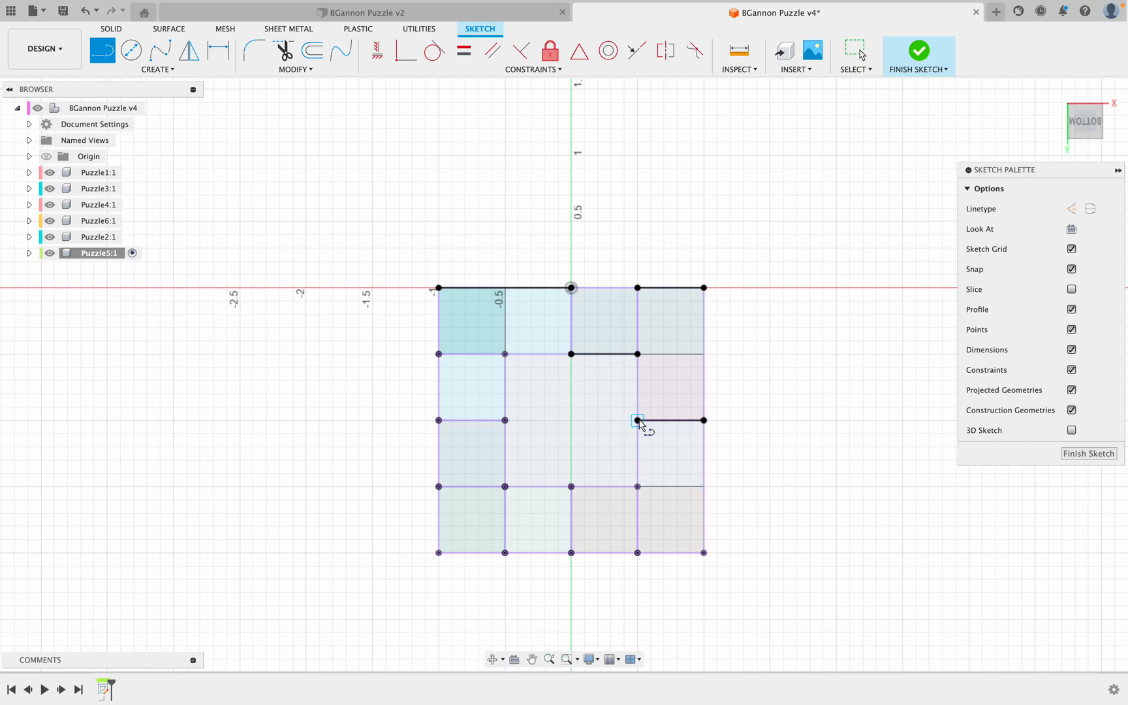
pyautogui.click(637, 553)
pyautogui.click(572, 553)
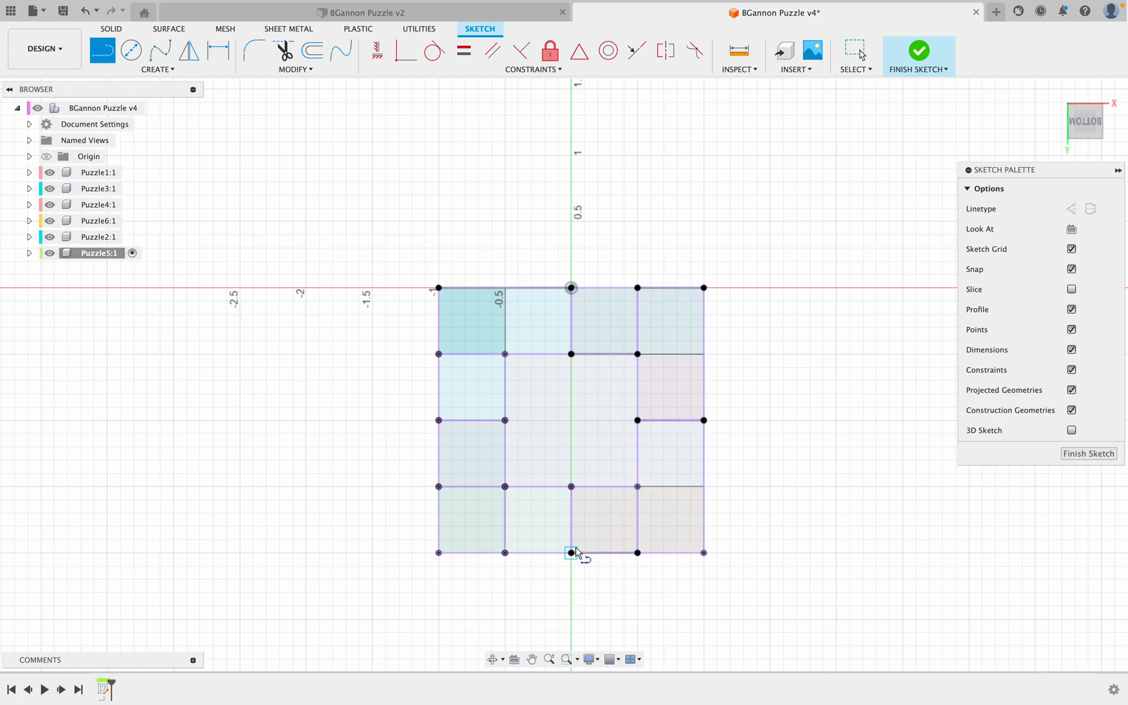
pyautogui.click(571, 486)
pyautogui.click(505, 486)
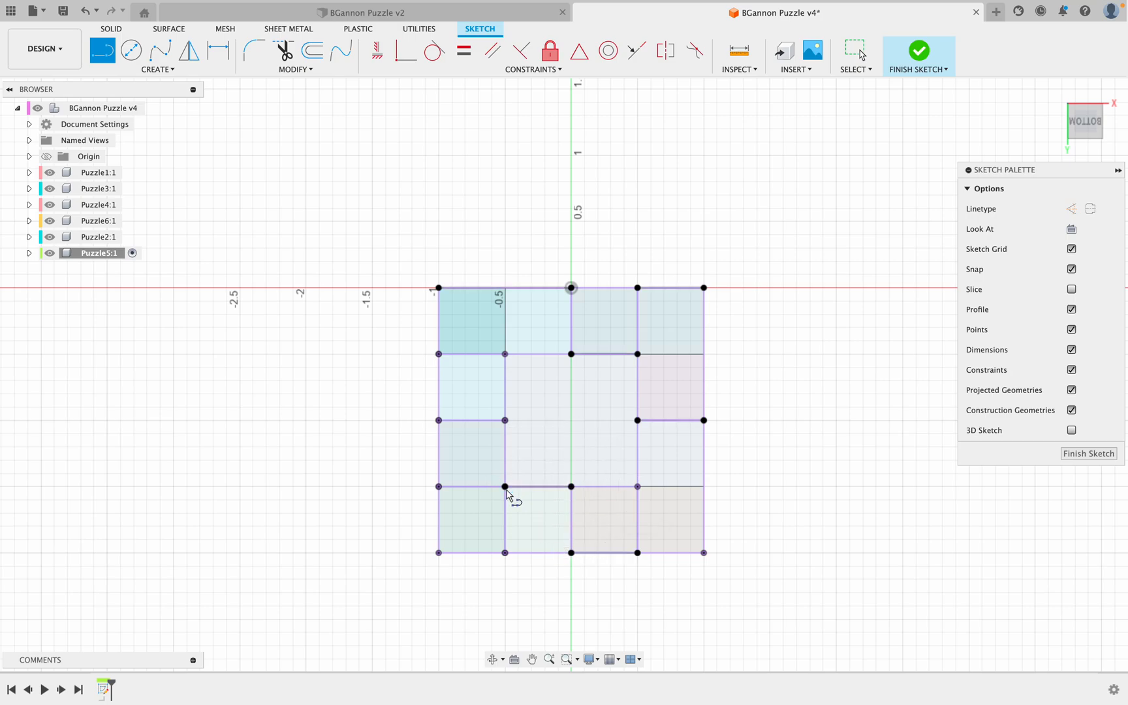
# - Draw 0.5 in lines along the remaining bottom corner tab's outer edge and both edges of the adjacent side notch to complete Puzzle5's outline
pyautogui.click(505, 553)
pyautogui.click(438, 553)
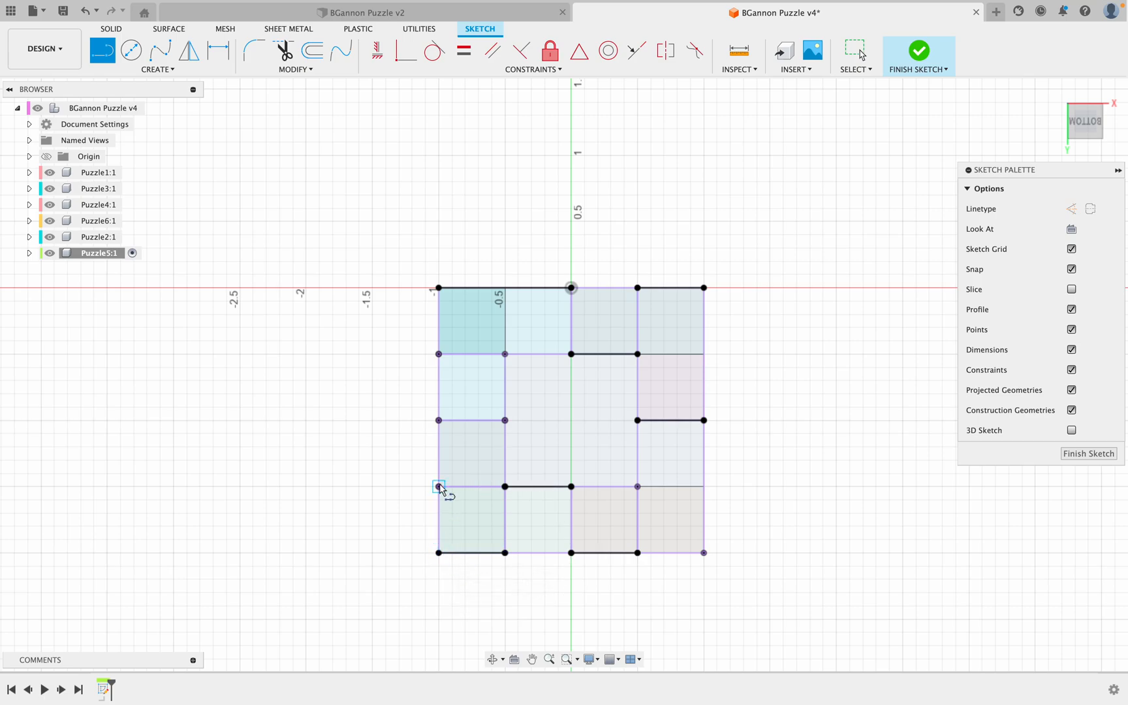
pyautogui.click(504, 420)
pyautogui.click(505, 355)
pyautogui.click(439, 354)
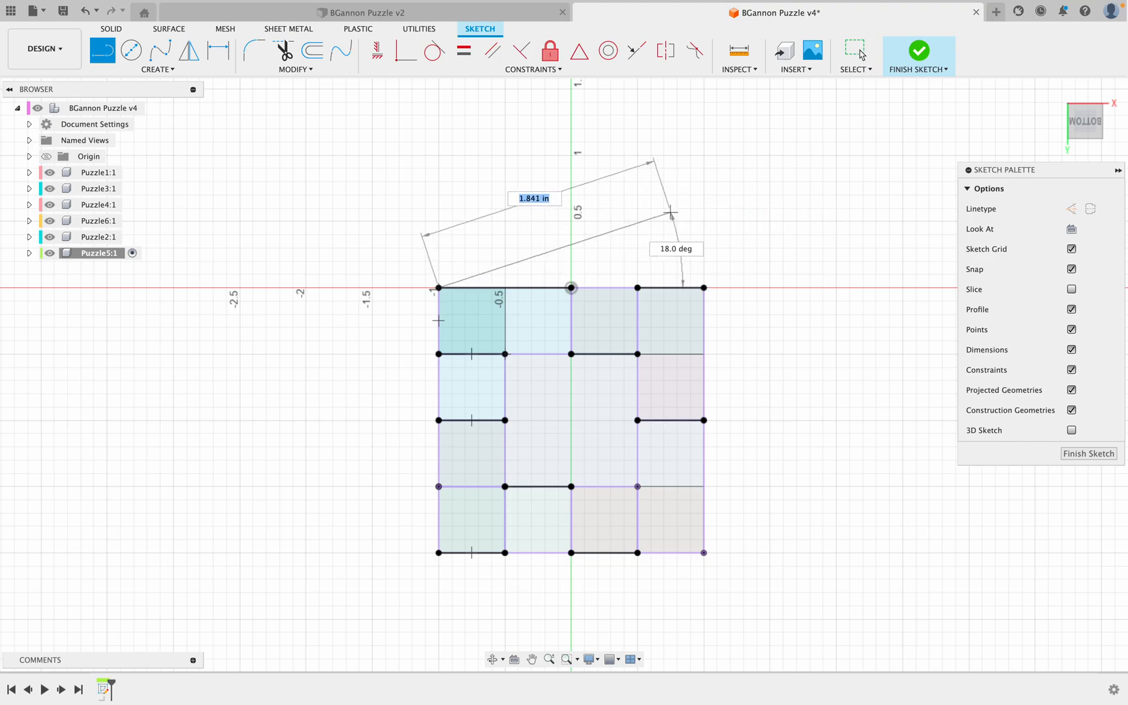
pyautogui.press('Escape')
# - Extrude the six profiles forming Puzzle5's center and tabs 0.5 in downward as a new body
pyautogui.press('e')
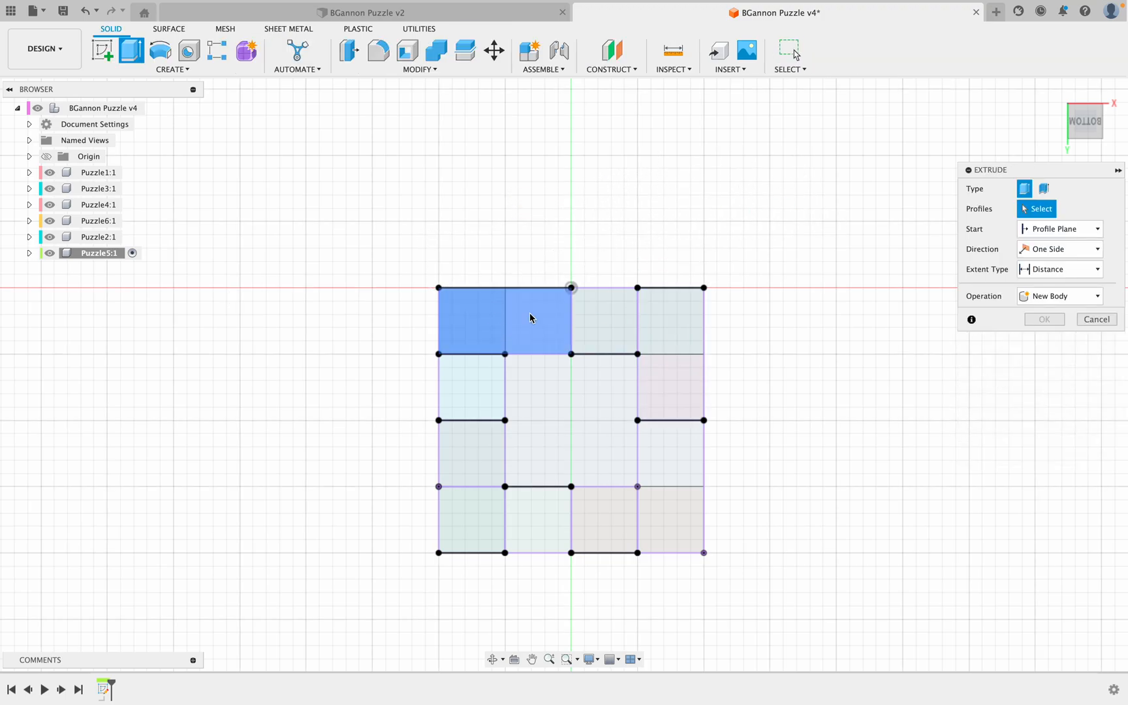
pyautogui.keyDown('shift'); pyautogui.moveTo(746, 327); pyautogui.dragTo(743, 355, button='middle'); pyautogui.keyUp('shift')
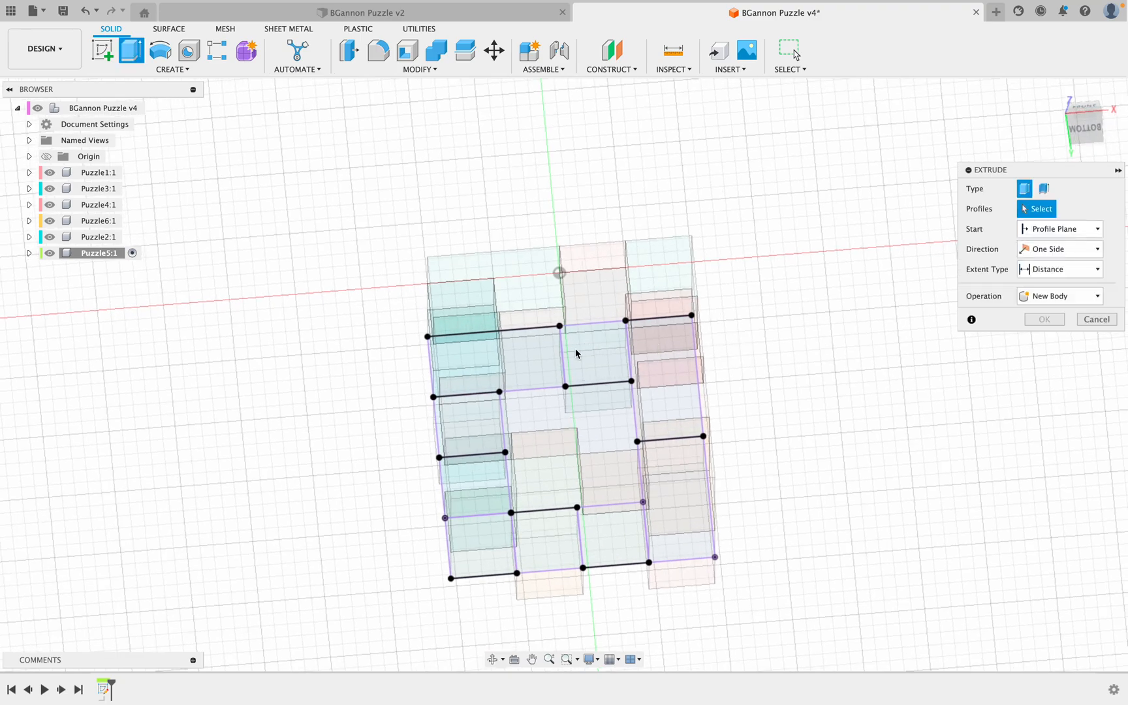
pyautogui.click(532, 366)
pyautogui.click(546, 411)
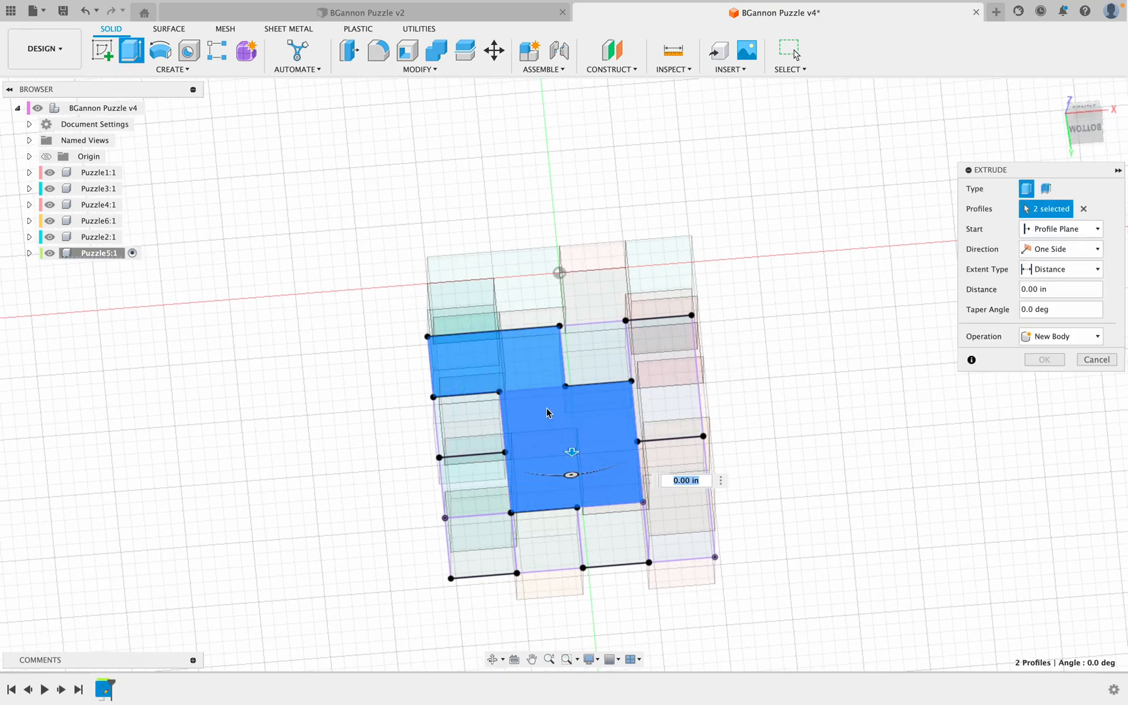
pyautogui.click(675, 370)
pyautogui.click(603, 541)
pyautogui.click(480, 547)
pyautogui.click(486, 493)
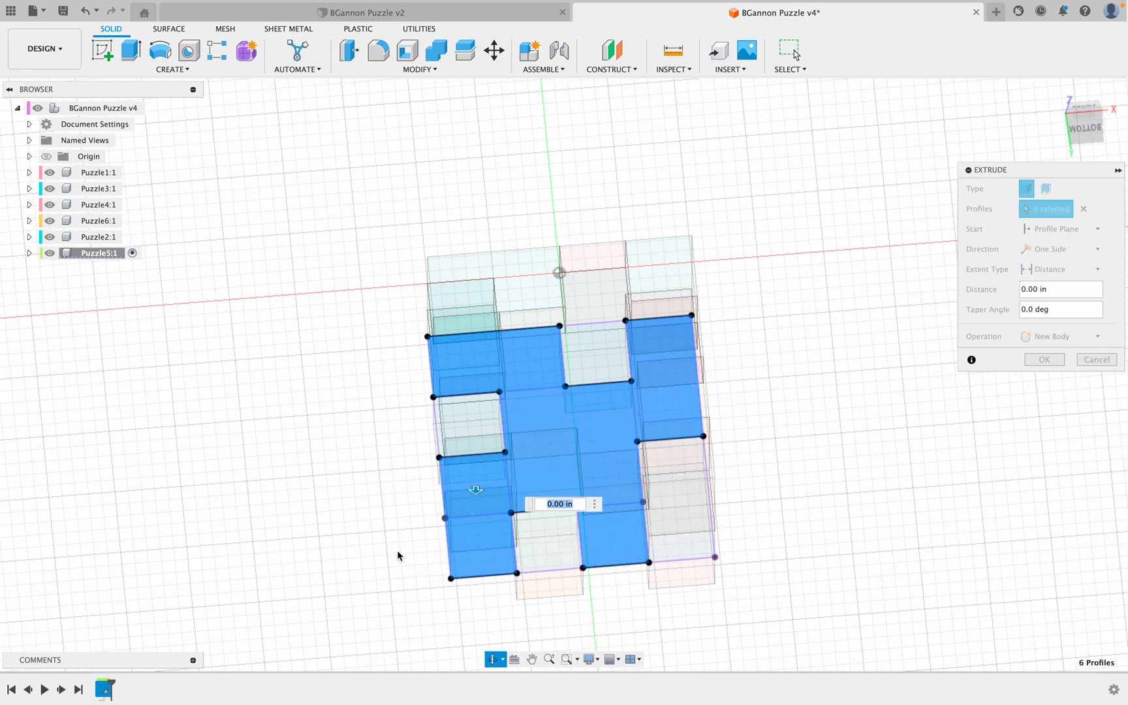
pyautogui.keyDown('shift'); pyautogui.moveTo(814, 400); pyautogui.dragTo(763, 427, button='middle'); pyautogui.keyUp('shift')
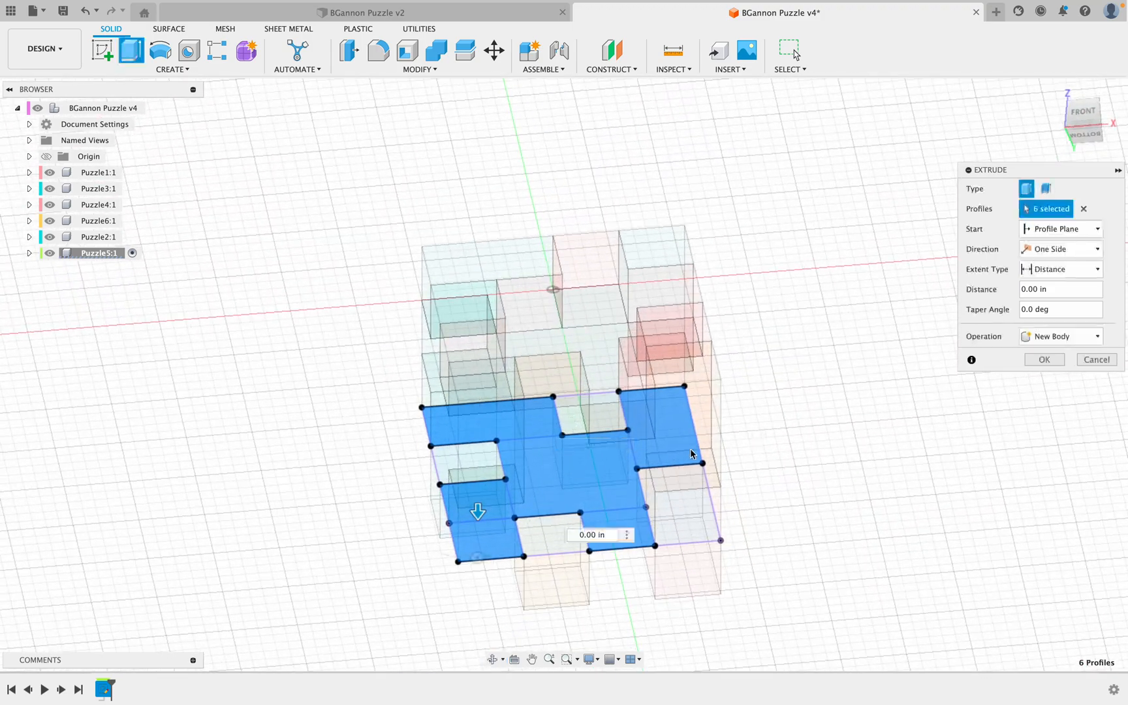
pyautogui.keyDown('shift'); pyautogui.moveTo(805, 461); pyautogui.dragTo(808, 515, button='middle'); pyautogui.keyUp('shift')
pyautogui.keyDown('shift'); pyautogui.moveTo(803, 508); pyautogui.dragTo(810, 450, button='middle'); pyautogui.keyUp('shift')
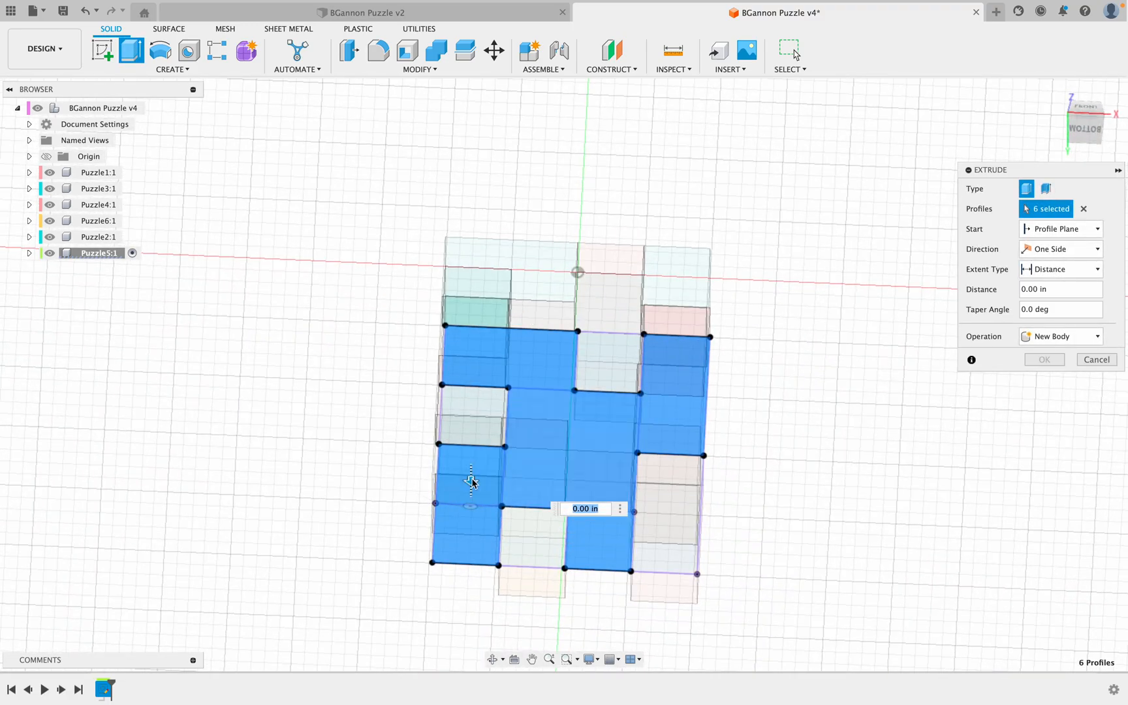
pyautogui.moveTo(471, 480); pyautogui.dragTo(470, 510)
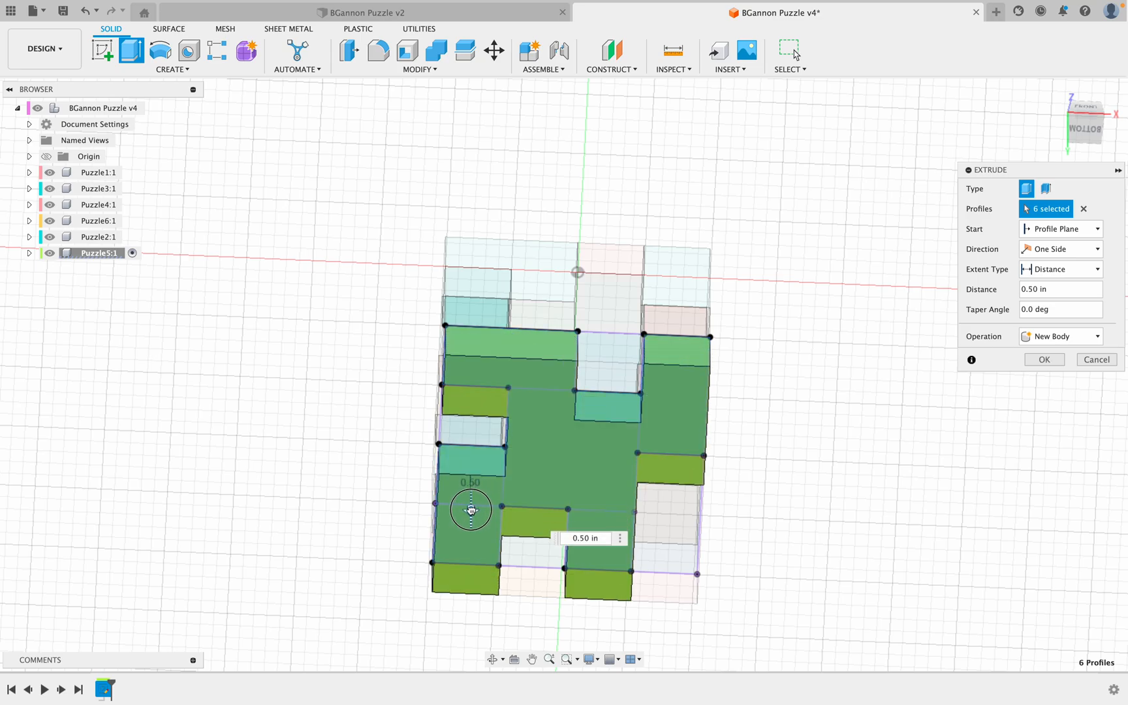
pyautogui.click(1044, 360)
# - Activate the top-level BGannon Puzzle assembly and restore the home view of the whole cube
pyautogui.keyDown('shift'); pyautogui.moveTo(866, 282); pyautogui.dragTo(807, 366, button='middle'); pyautogui.keyUp('shift')
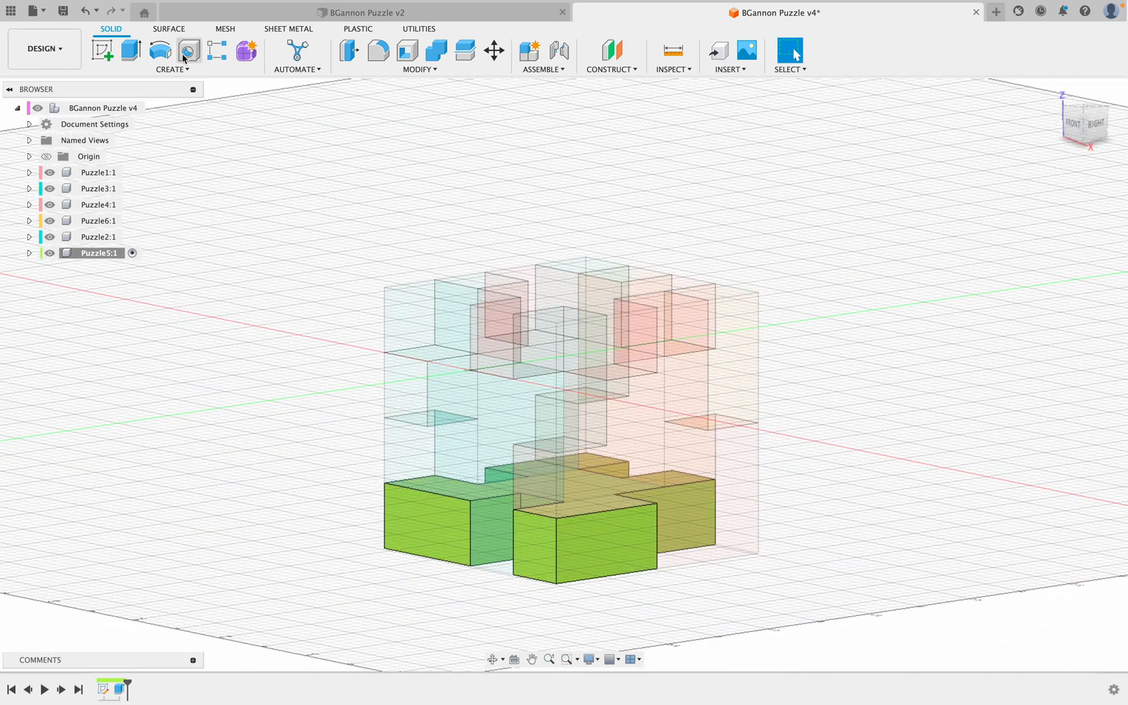
pyautogui.click(155, 107)
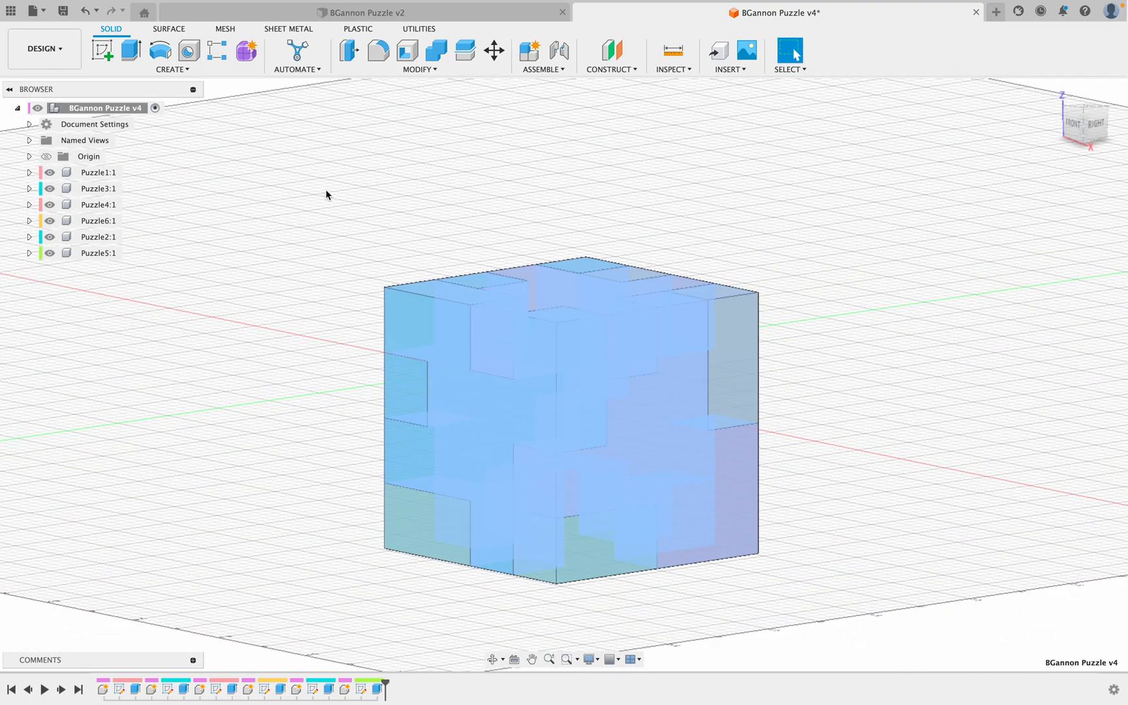
pyautogui.click(288, 261)
pyautogui.keyDown('shift'); pyautogui.moveTo(274, 331); pyautogui.dragTo(420, 382, button='middle'); pyautogui.keyUp('shift')
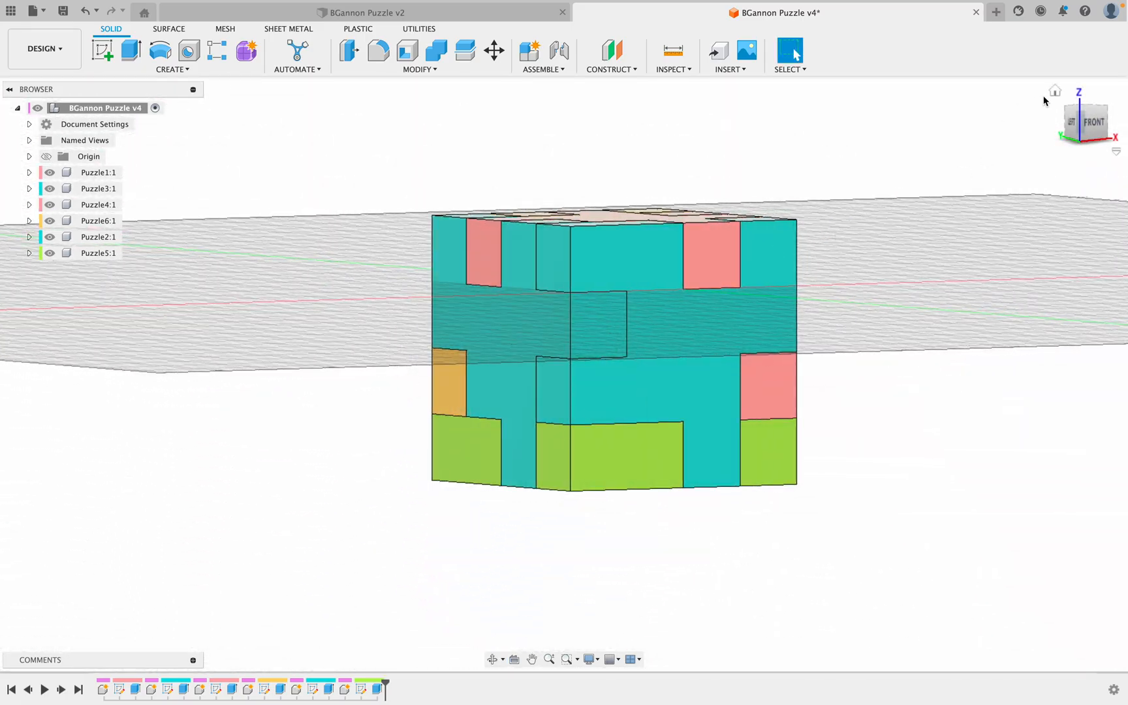
pyautogui.click(1055, 91)
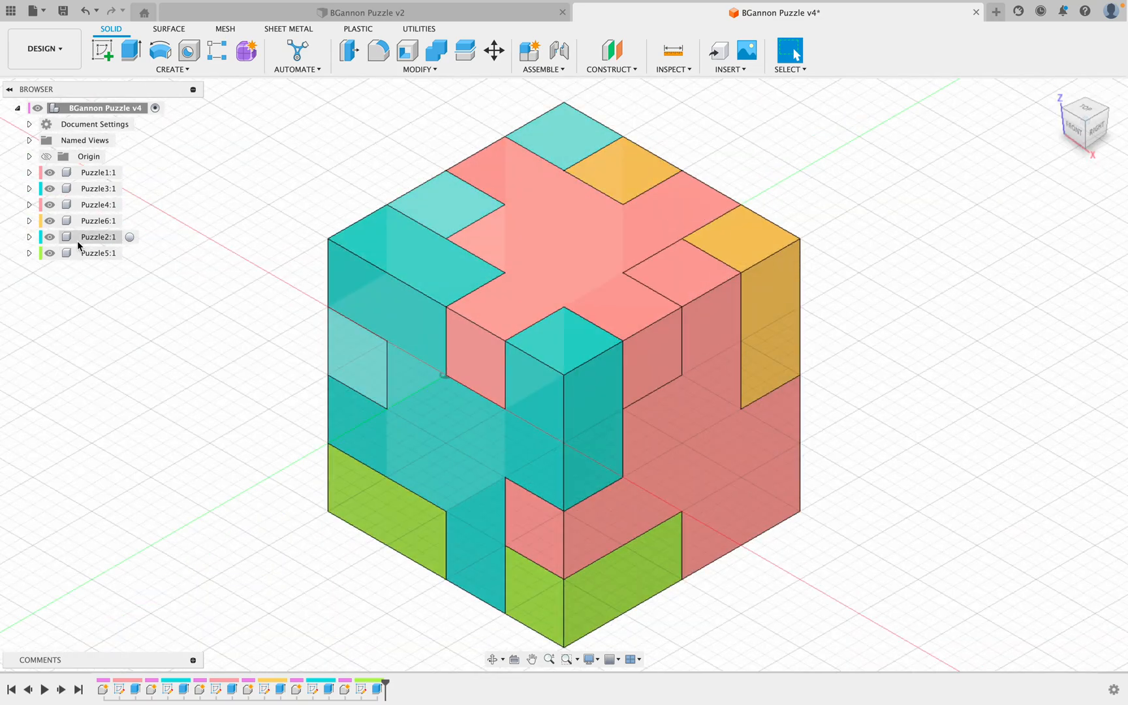
# - Examine the sketches and bodies contained in the Puzzle1 component
pyautogui.click(29, 173)
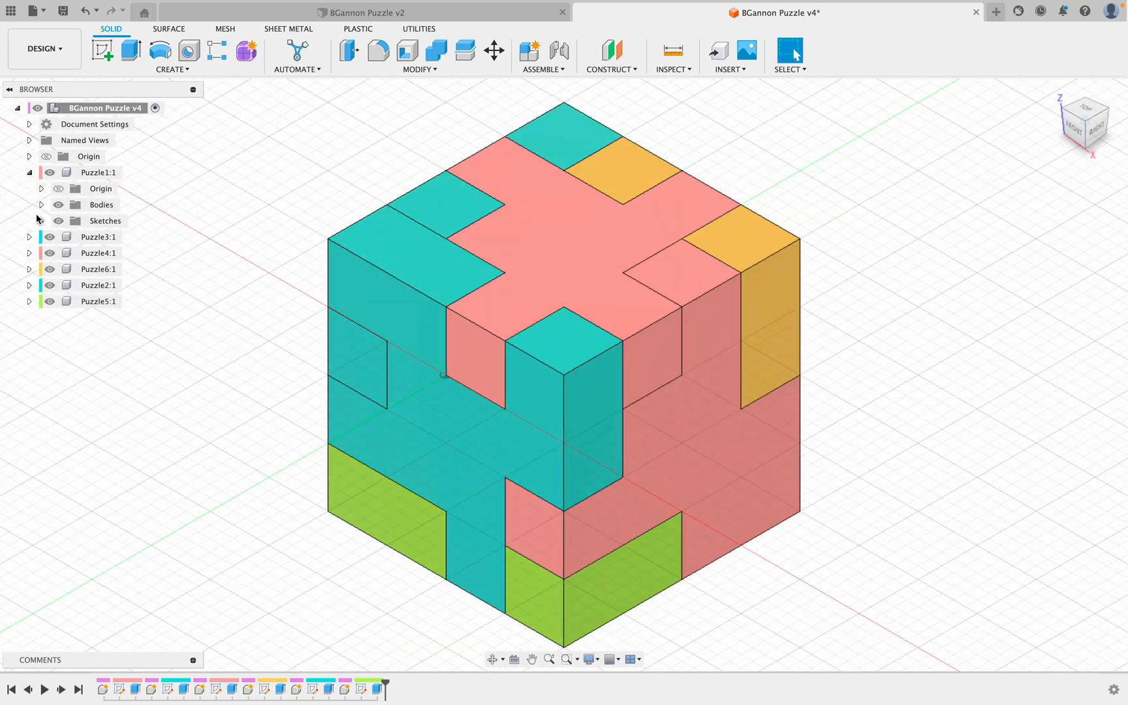
pyautogui.click(40, 221)
pyautogui.click(41, 221)
pyautogui.click(40, 205)
pyautogui.click(41, 205)
pyautogui.click(29, 172)
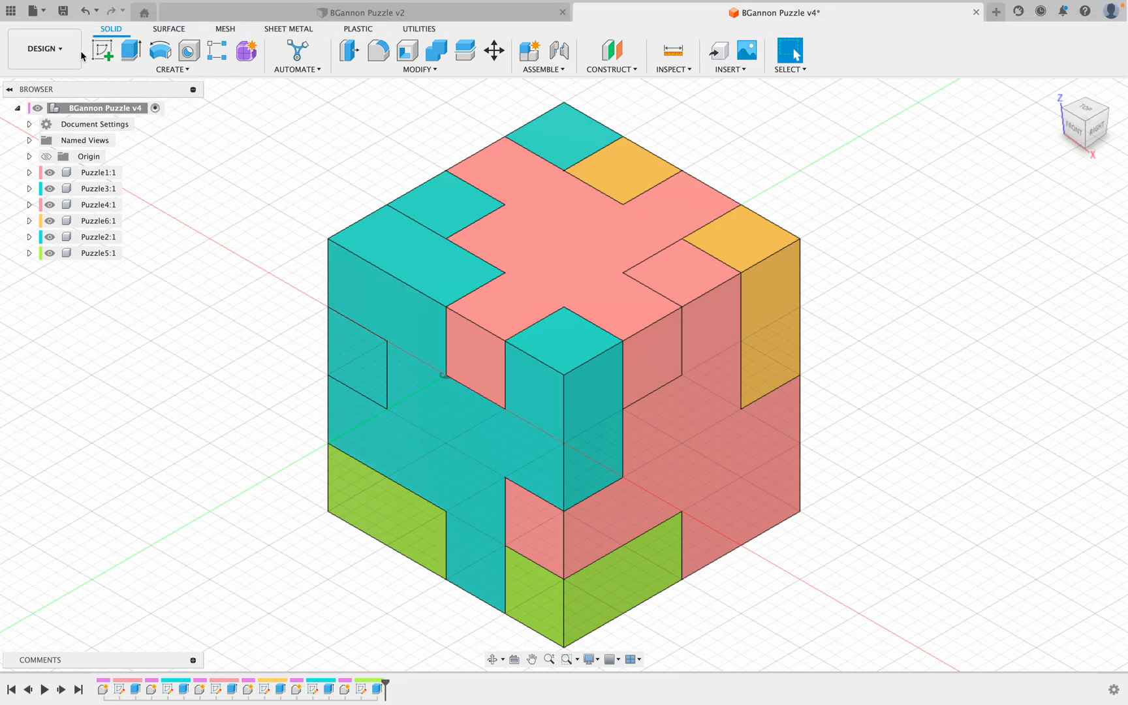
# - Save the puzzle cube design as a new version with the description "User Saved"
pyautogui.press('super+s')
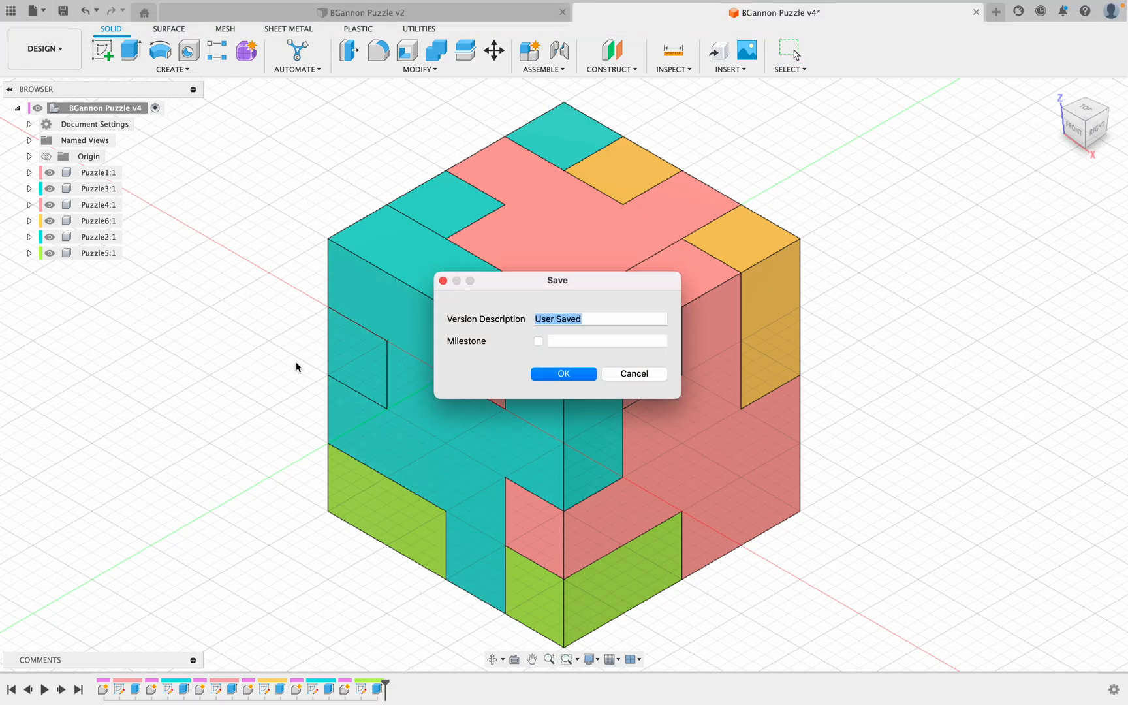
pyautogui.click(564, 374)
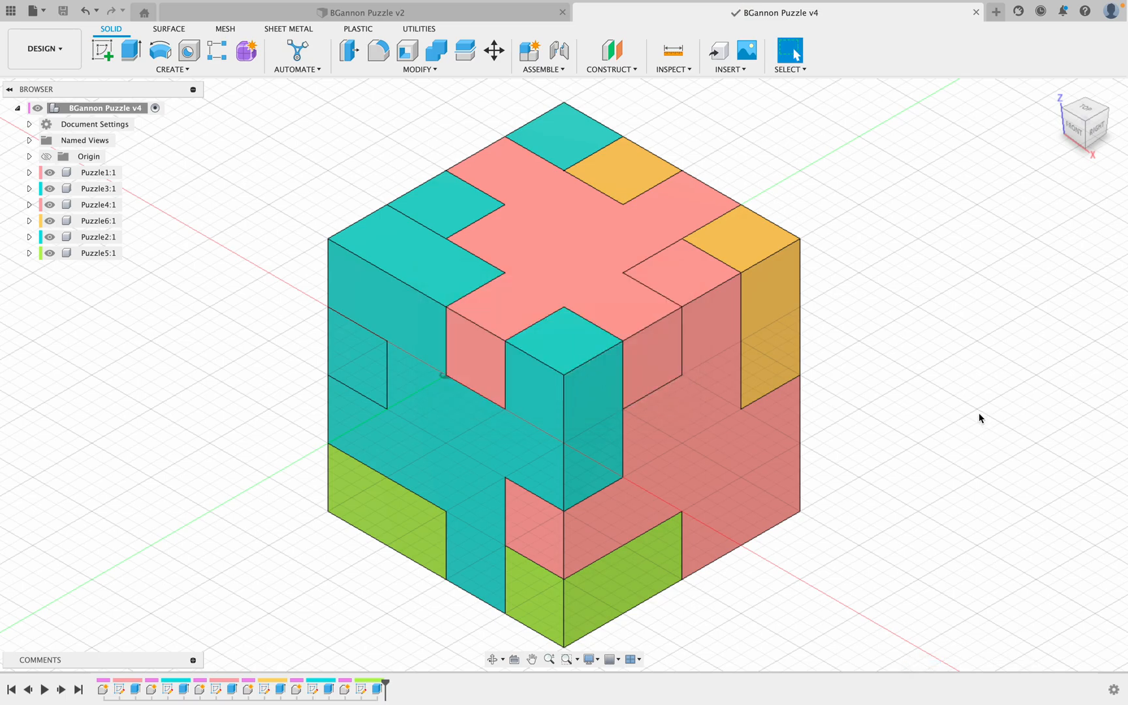